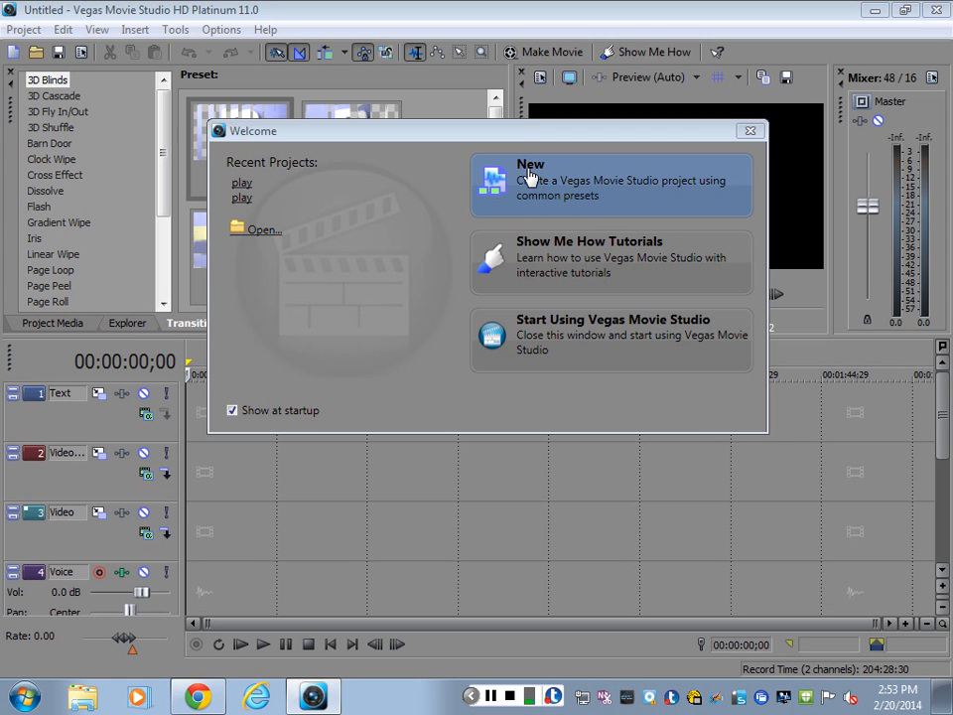
- Create a new project named Demo with the region Americas and Japan (60 Hz / NTSC)
click(529, 176)
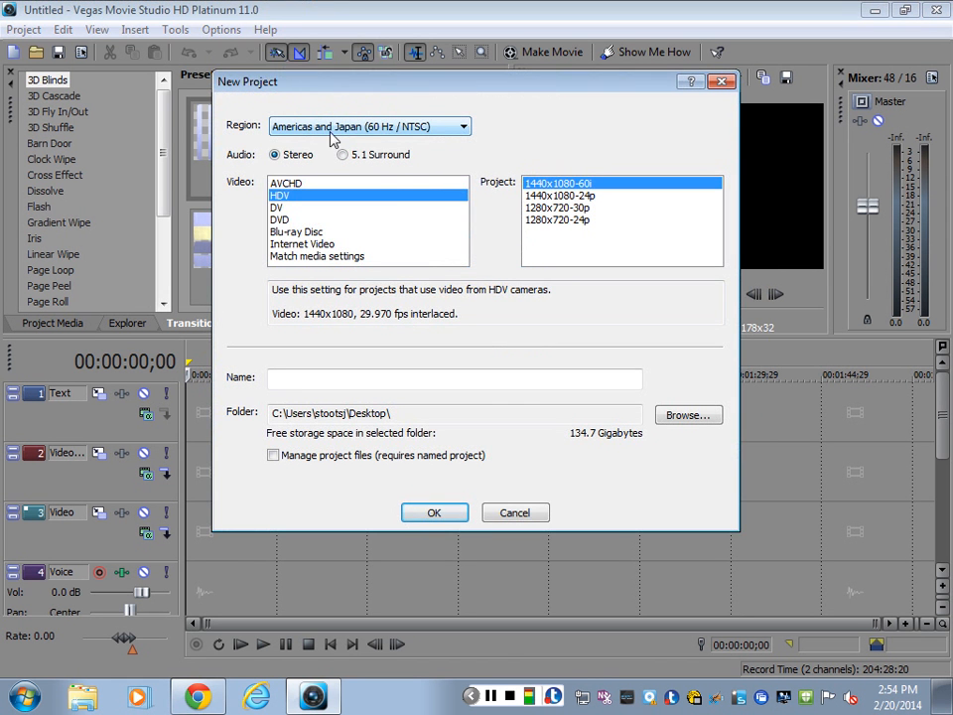
click(460, 129)
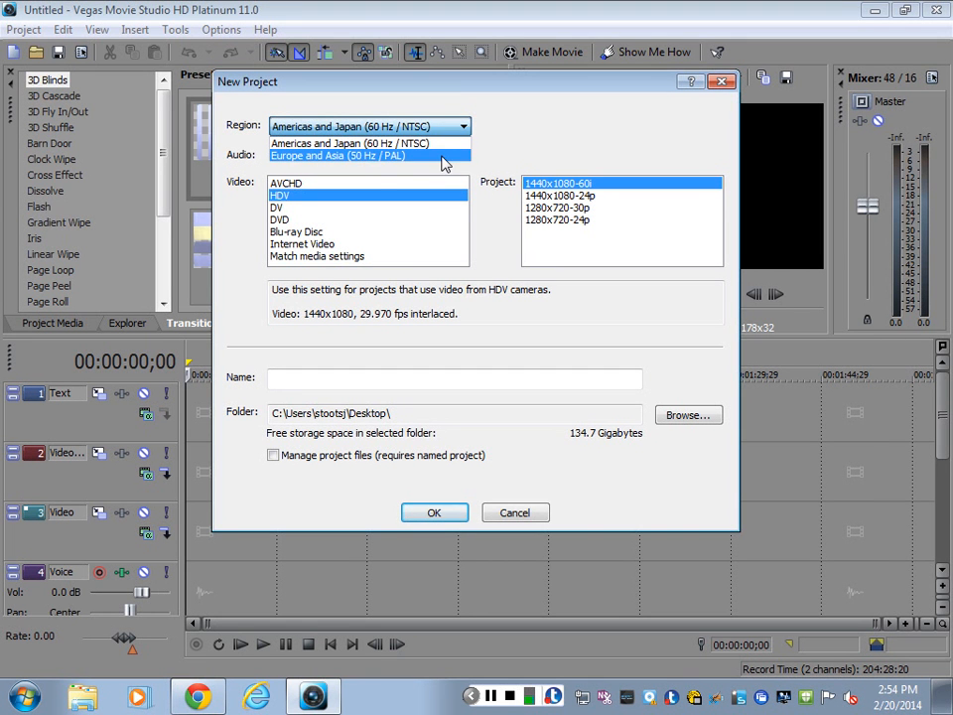
click(448, 145)
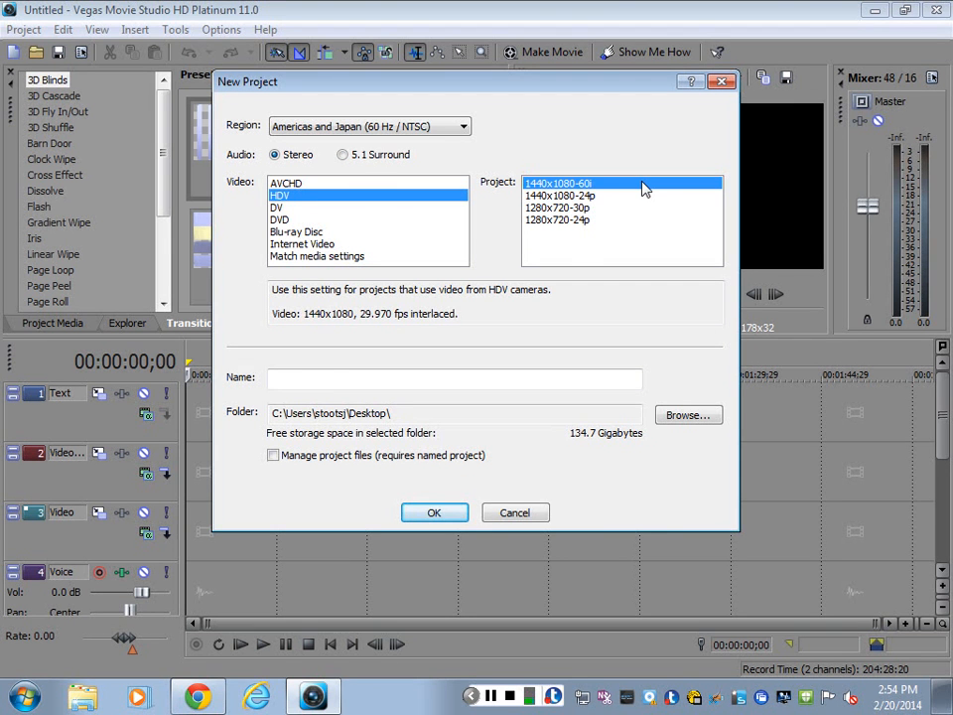
click(332, 384)
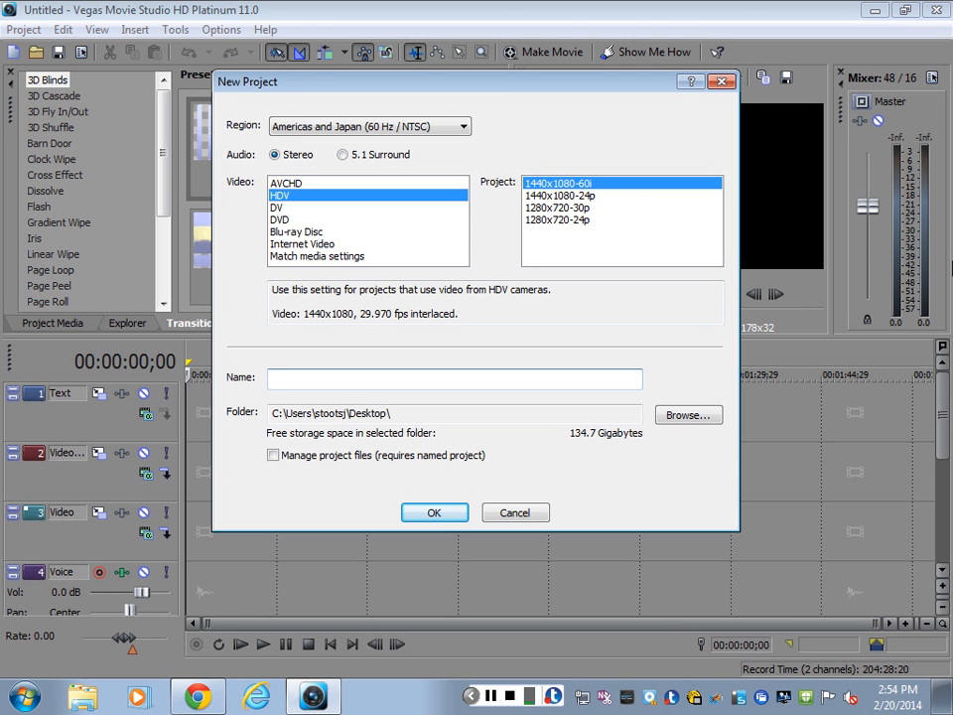
text(Demo)
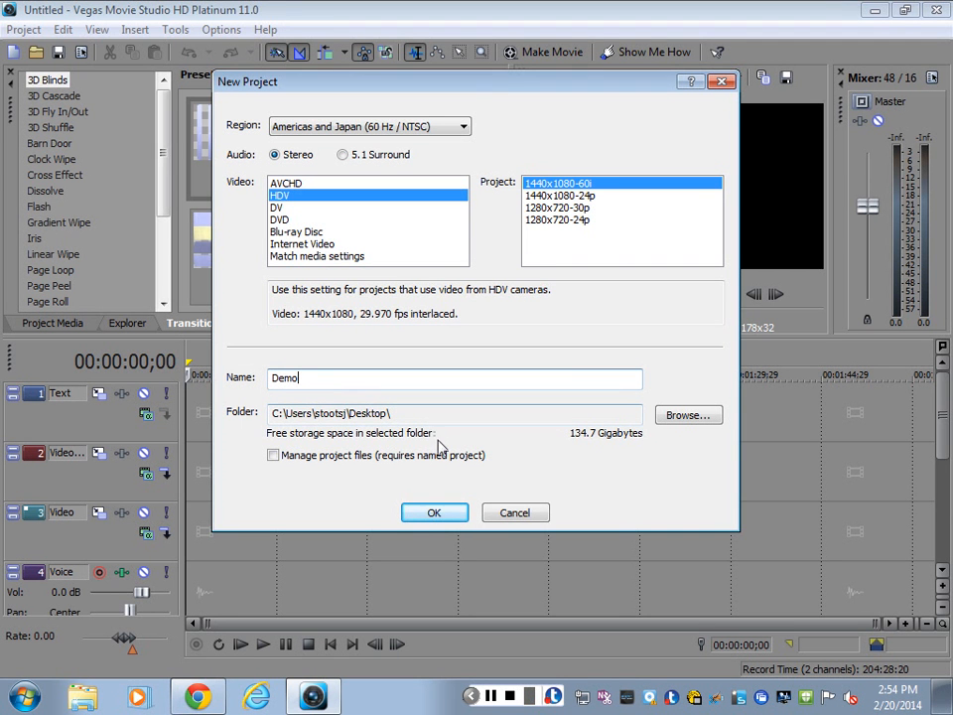
click(434, 514)
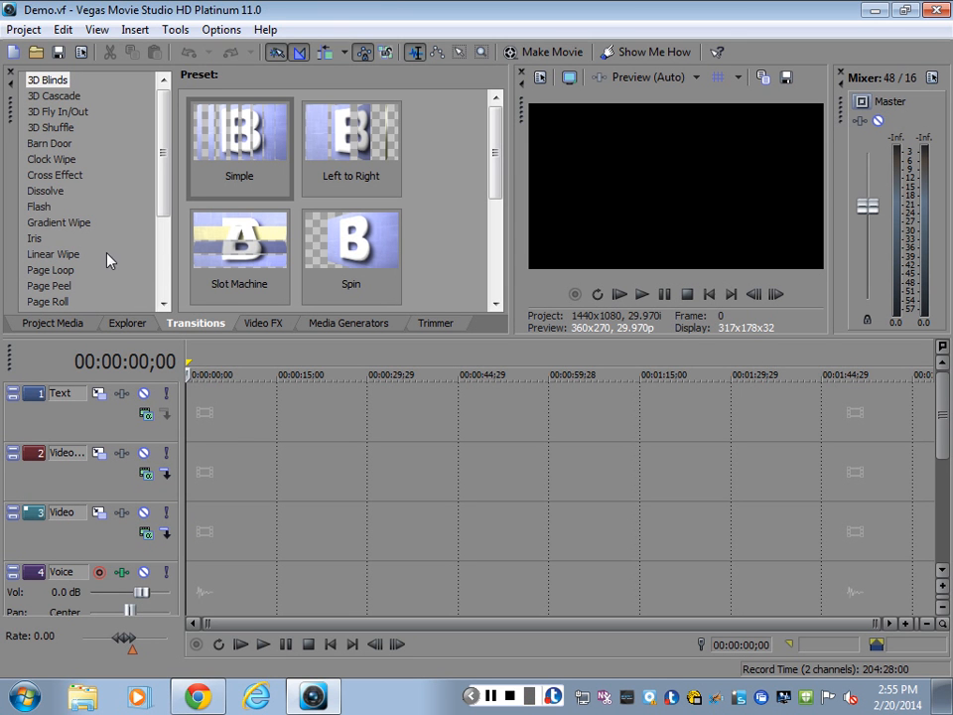
- Look through the Project Media, Explorer and Transitions views, and examine the timeline's video and audio tracks
click(52, 325)
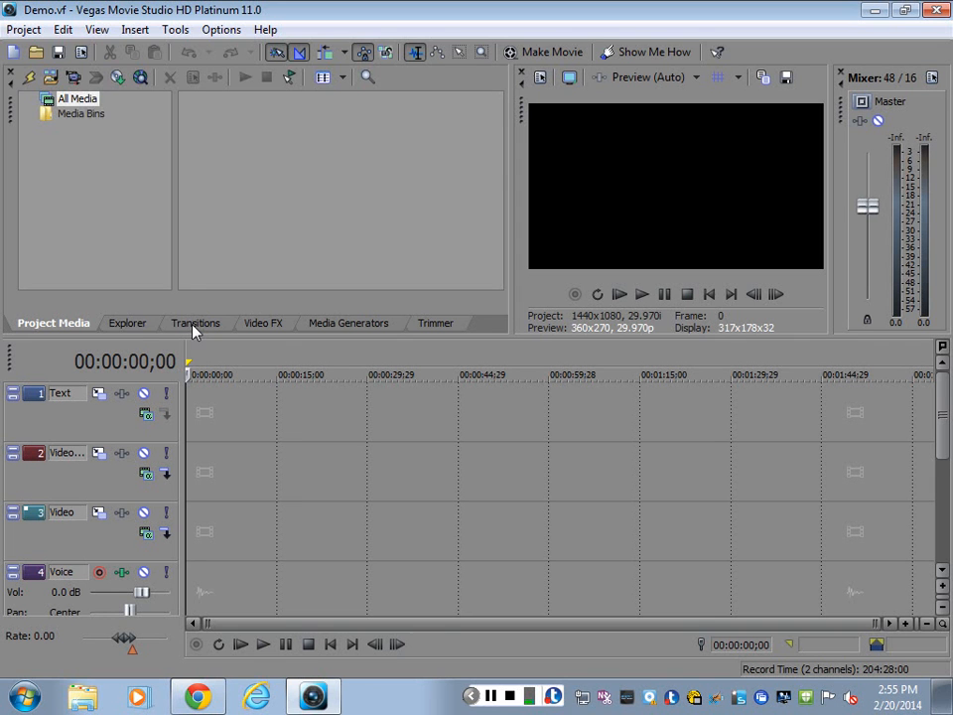
click(138, 328)
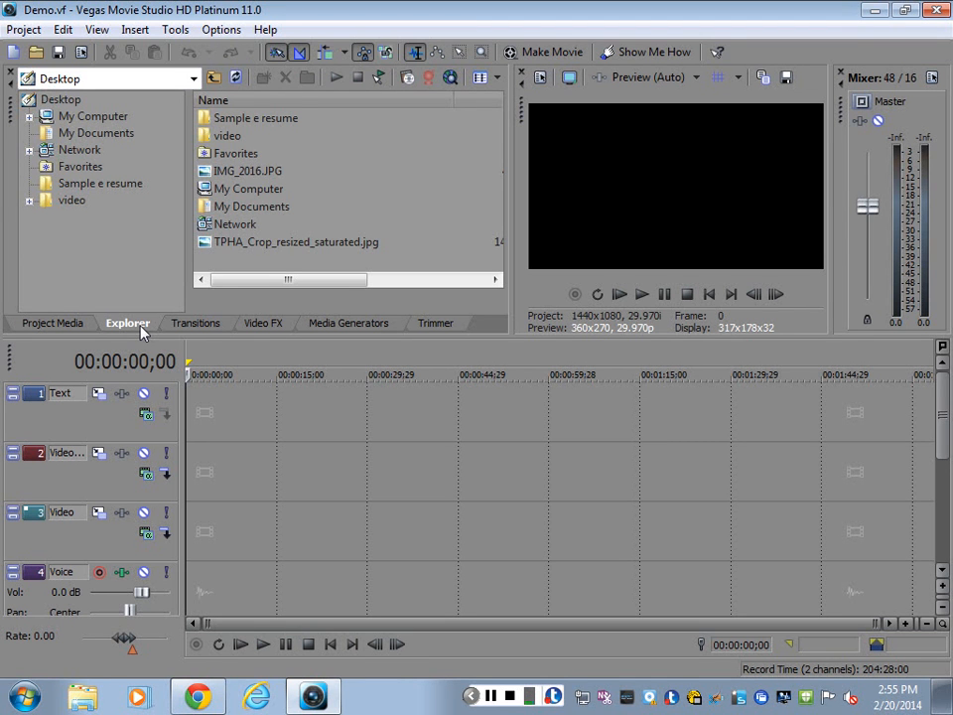
click(196, 327)
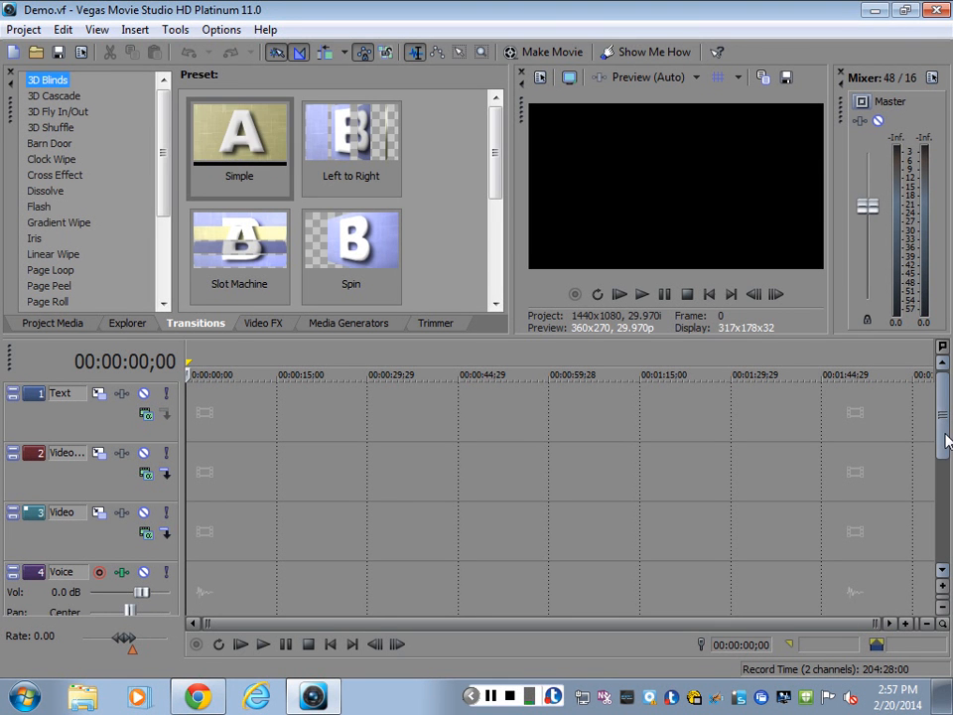
click(943, 571)
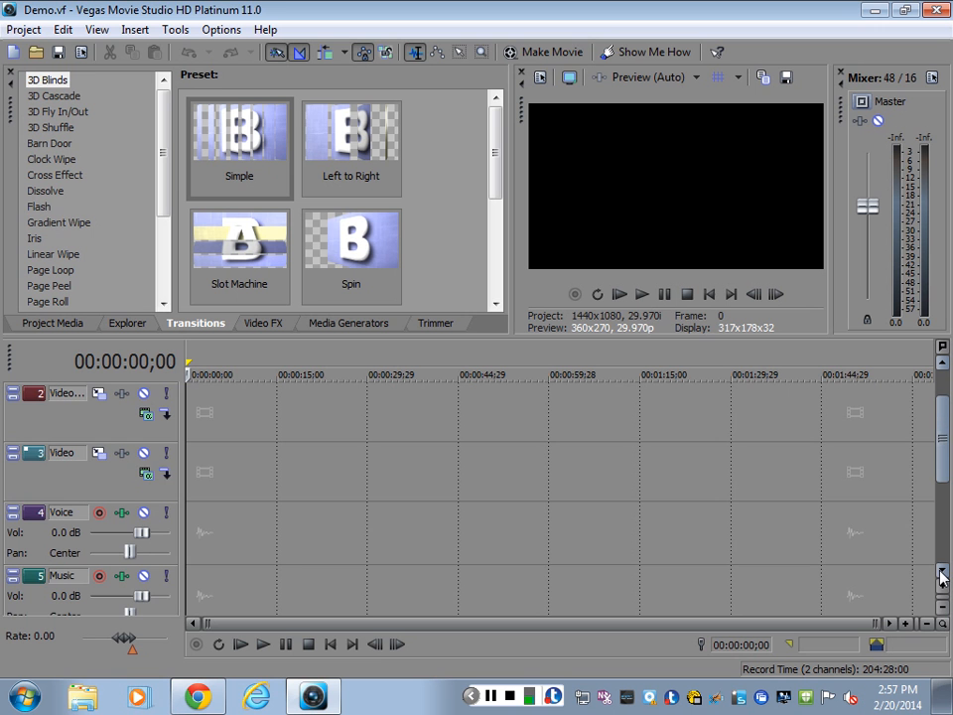
click(943, 572)
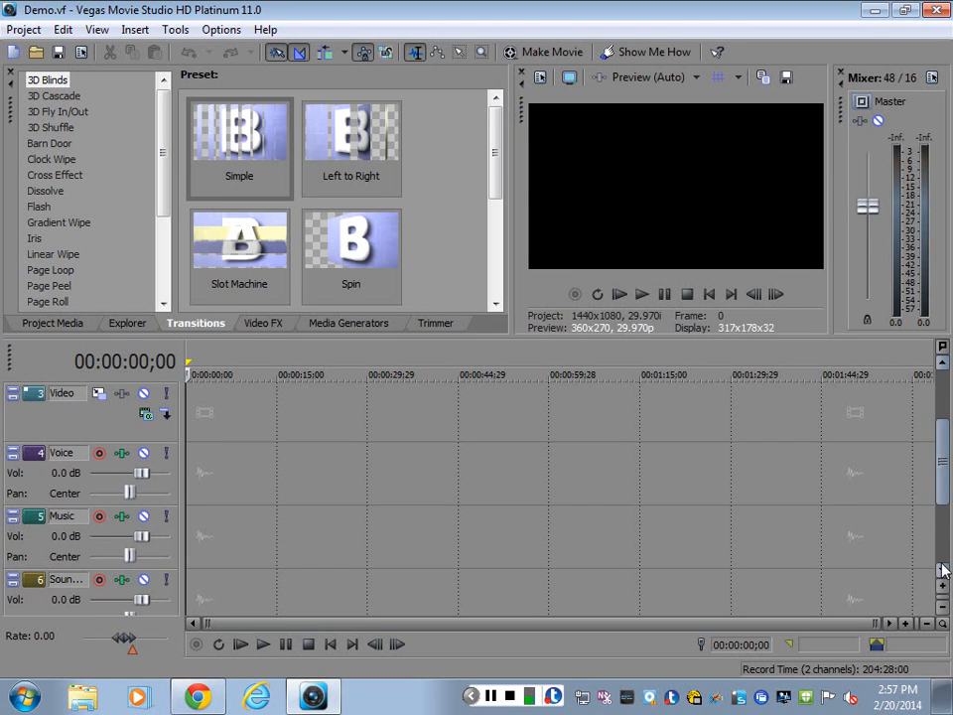
click(942, 570)
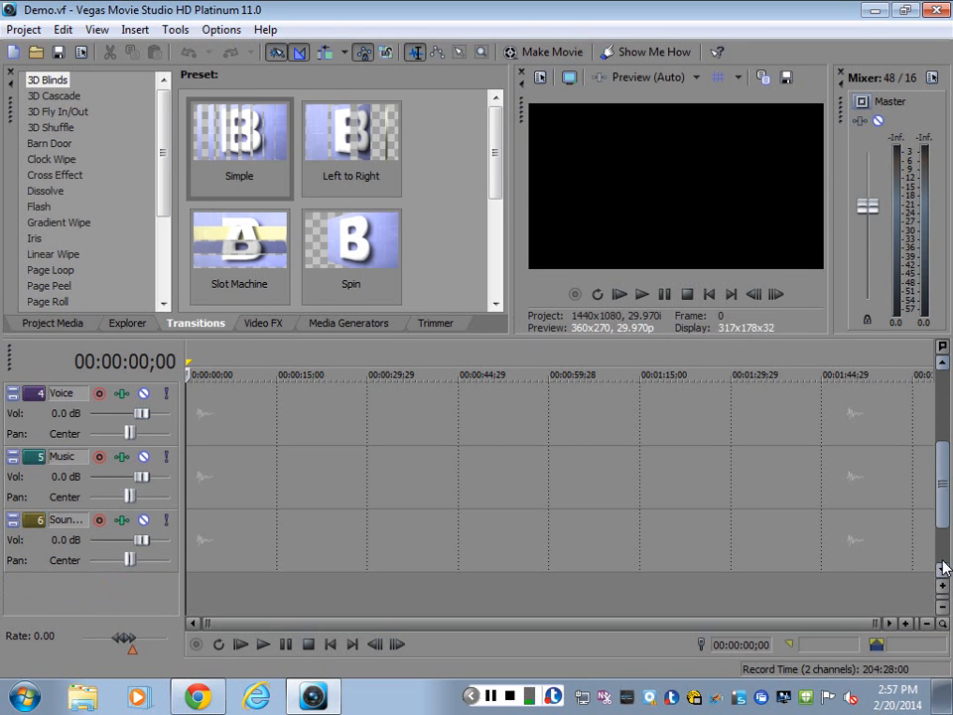
click(942, 366)
click(941, 366)
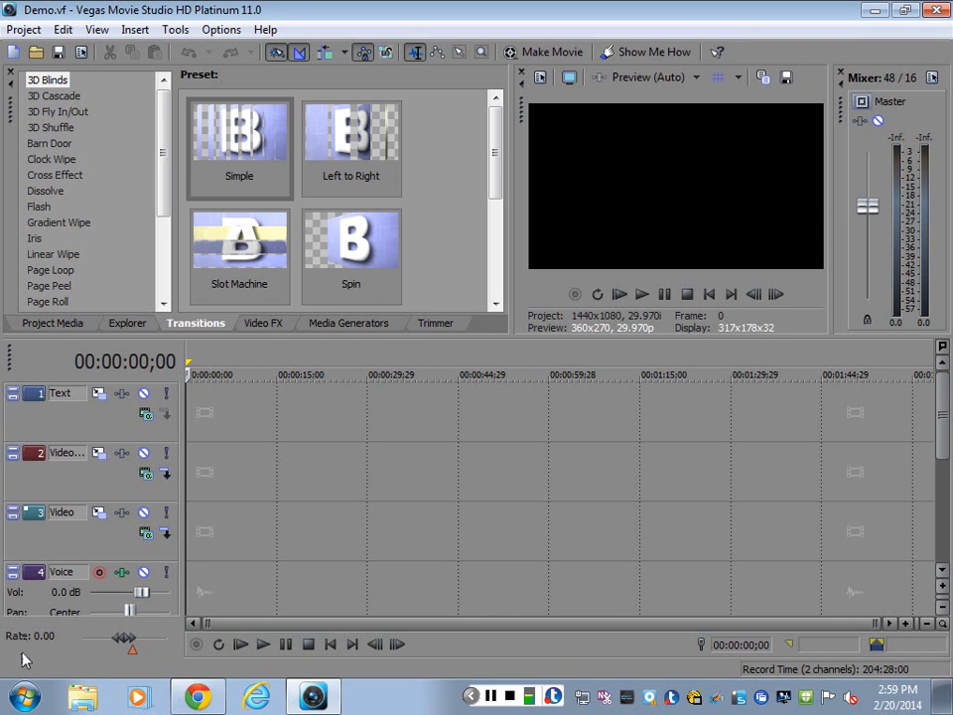
- Switch to Windows Explorer, open a separate maximized Computer window and go to the Videos library in it
click(79, 700)
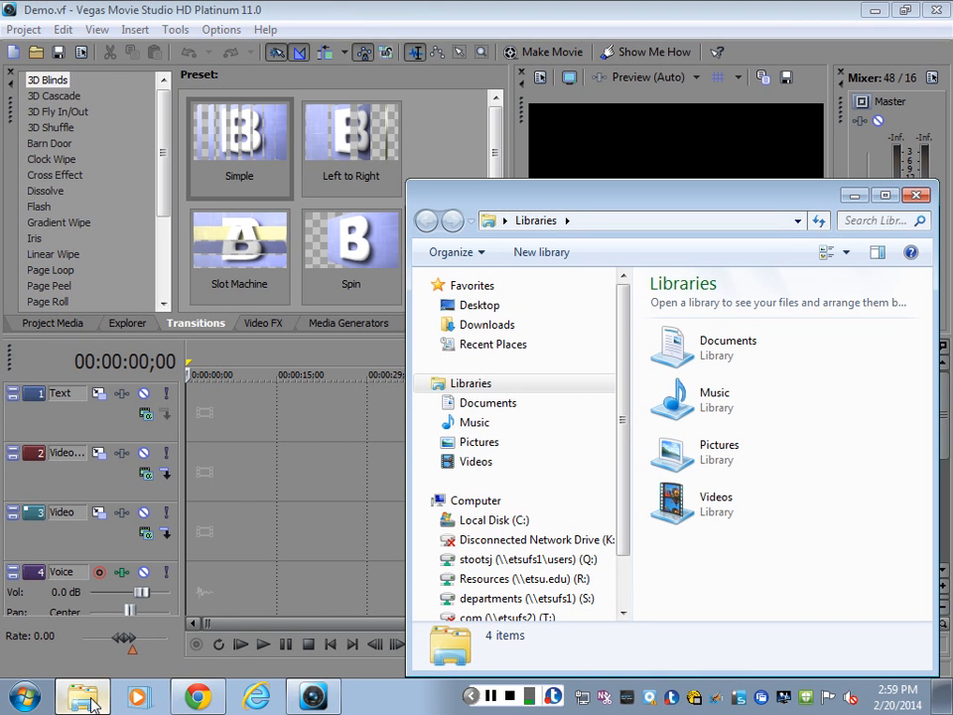
click(24, 698)
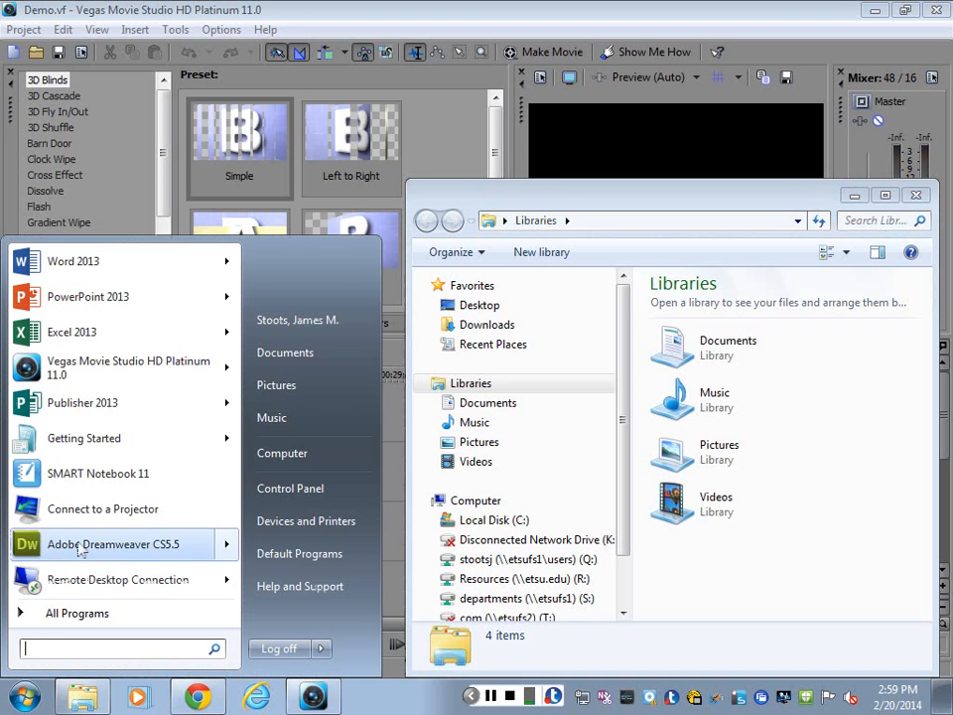
click(260, 454)
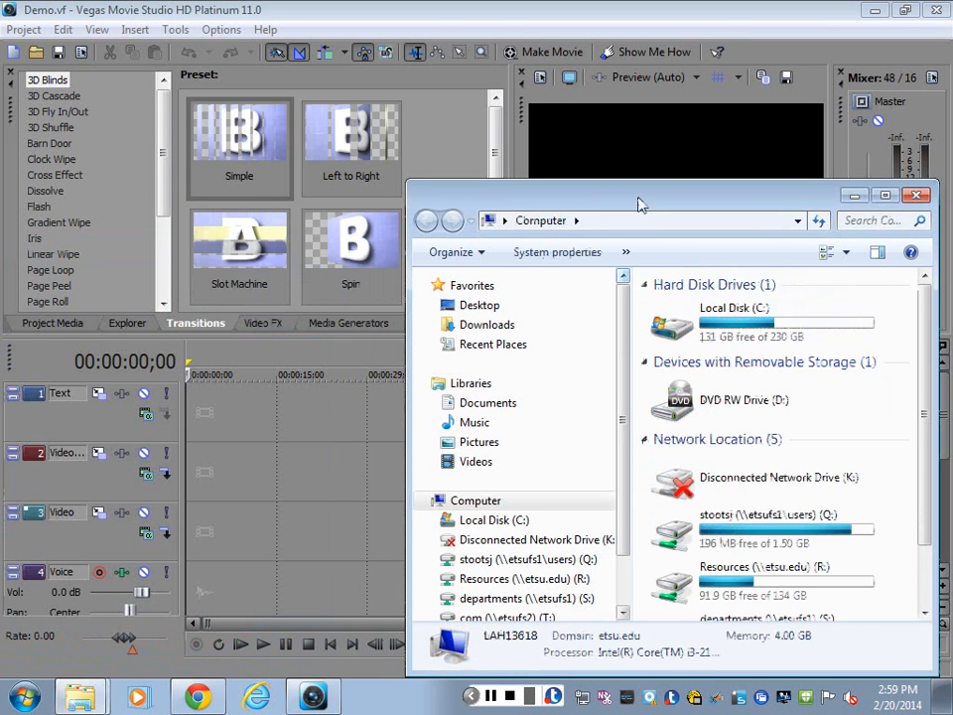
drag(641, 204, 257, 76)
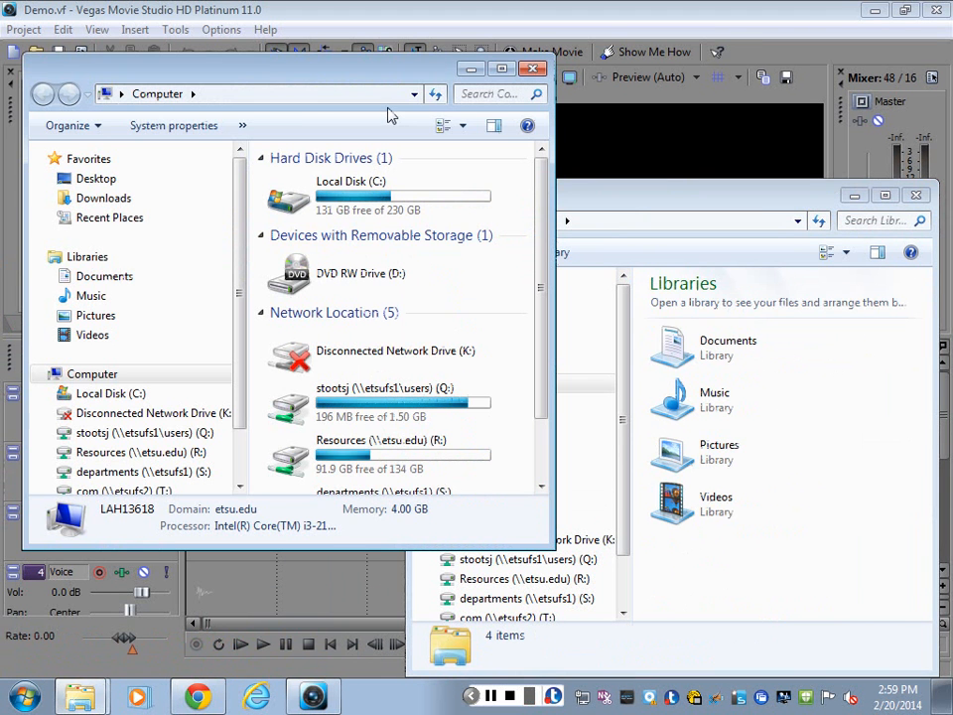
click(502, 69)
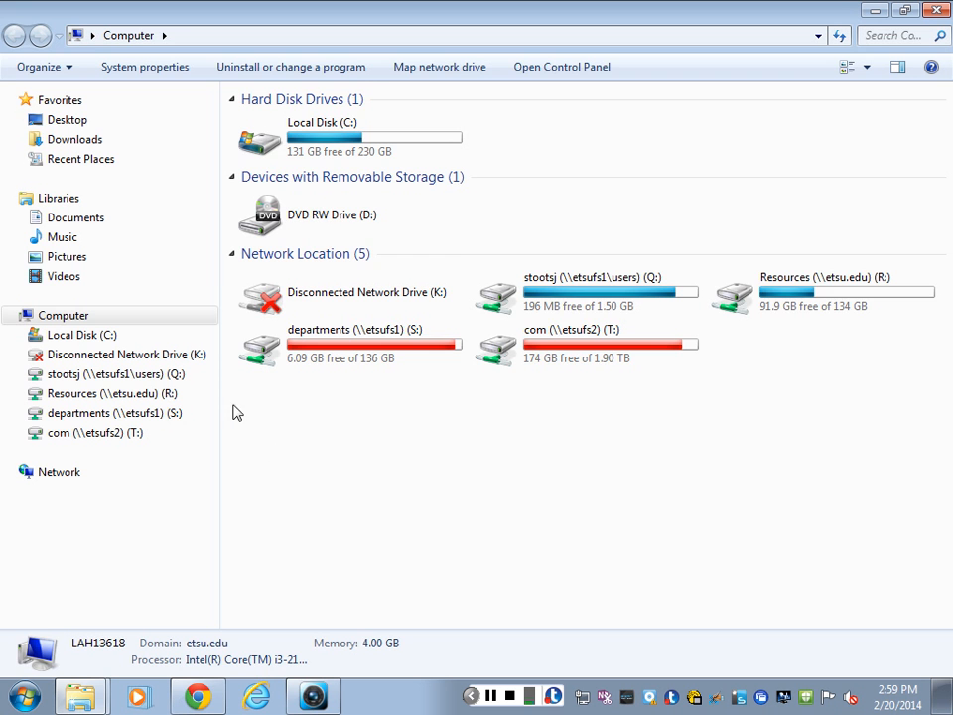
click(64, 277)
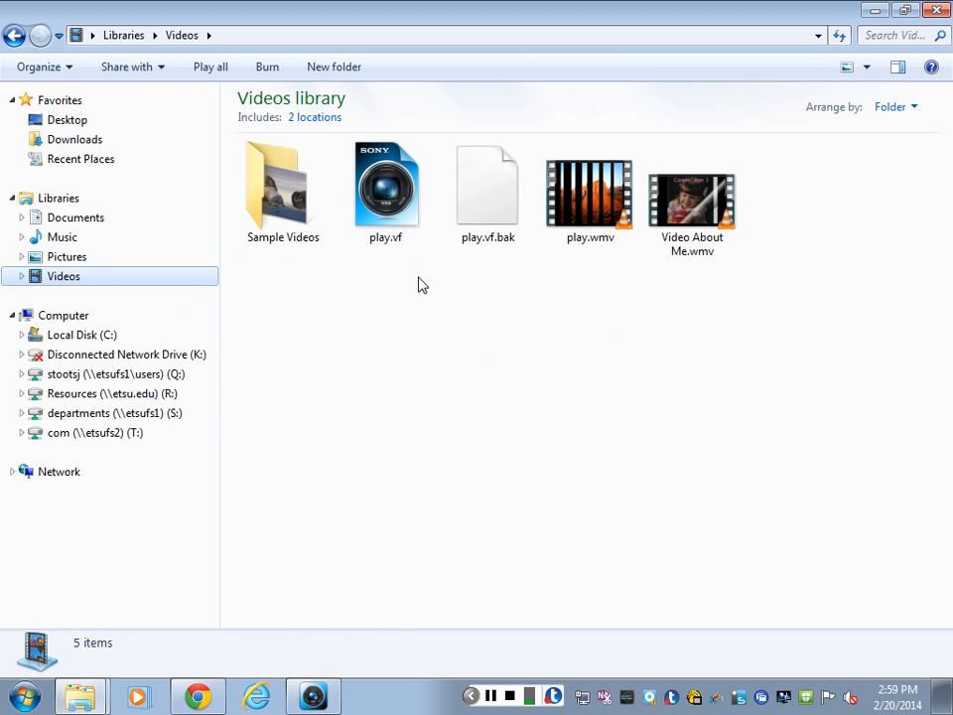
- Create a new folder named Demo Video in the Videos library
click(393, 330)
right_click(278, 318)
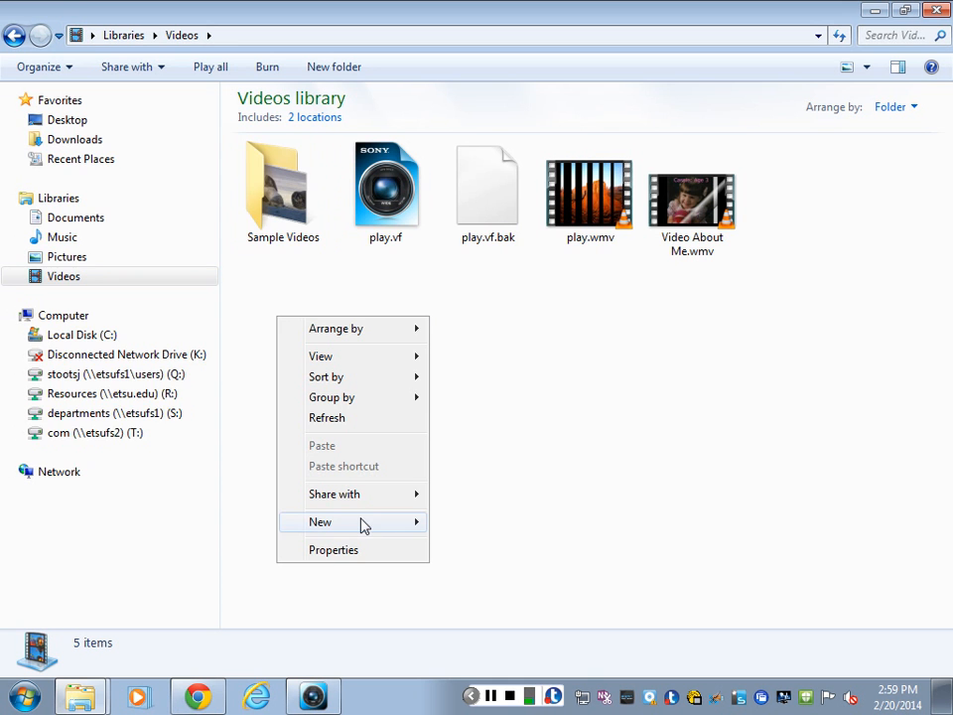
mouse_move(363, 522)
click(166, 159)
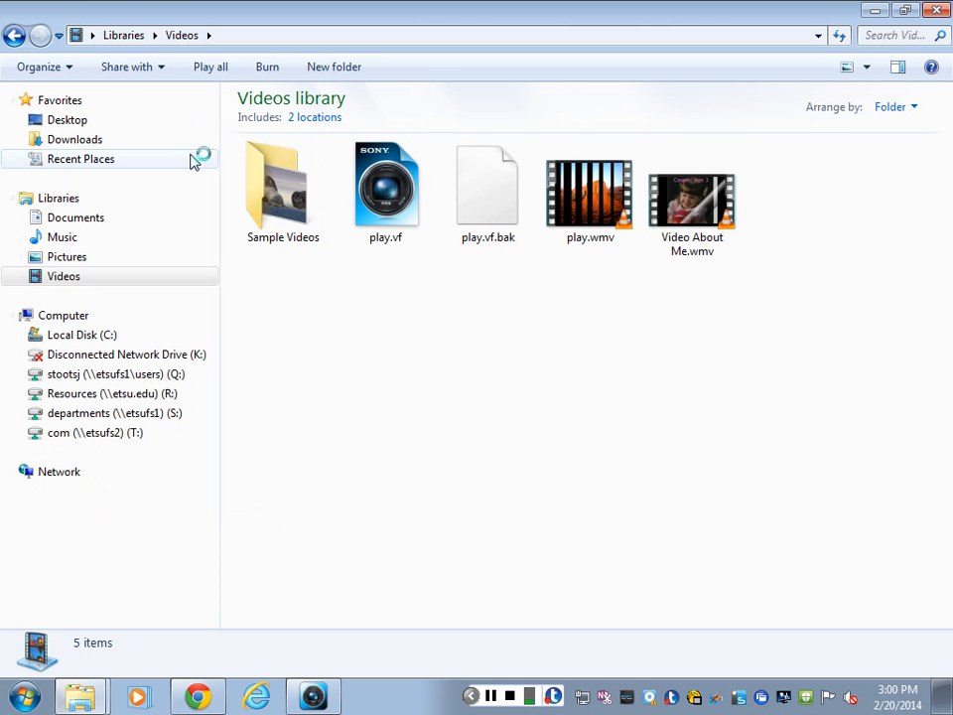
text(Dem)
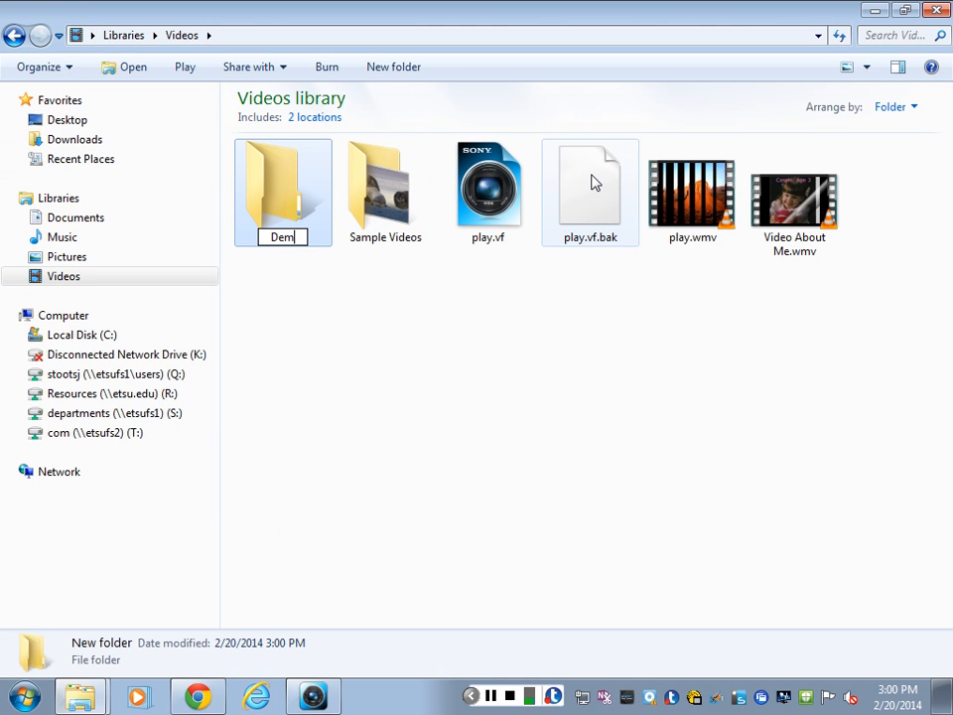
text(o Video)
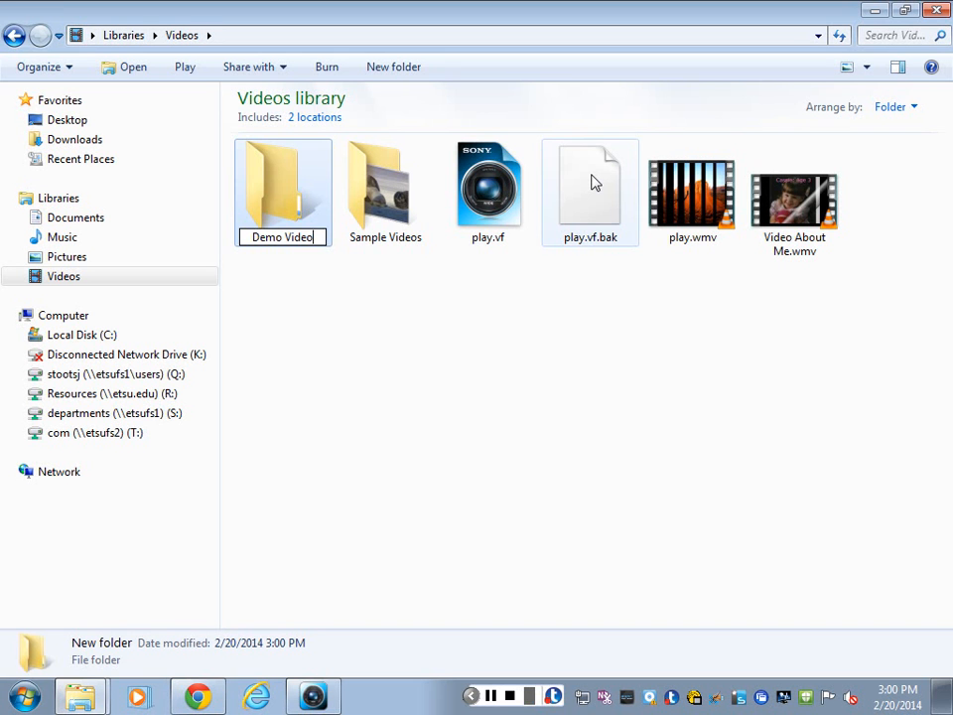
click(391, 469)
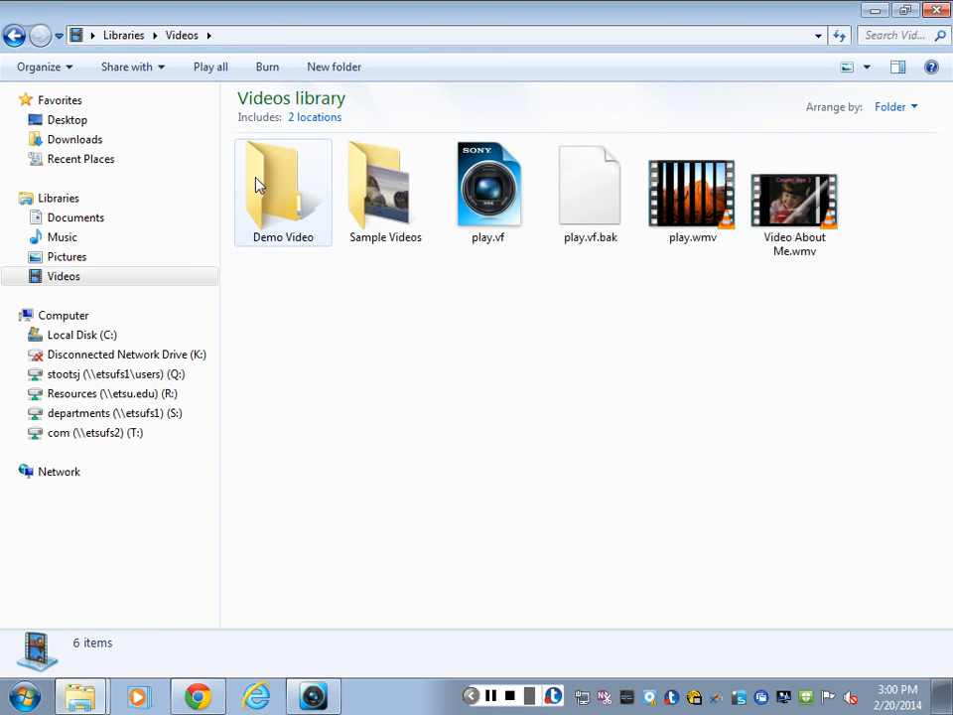
- Open the Demo Video folder and create a subfolder named picture in it
double_click(266, 177)
right_click(318, 264)
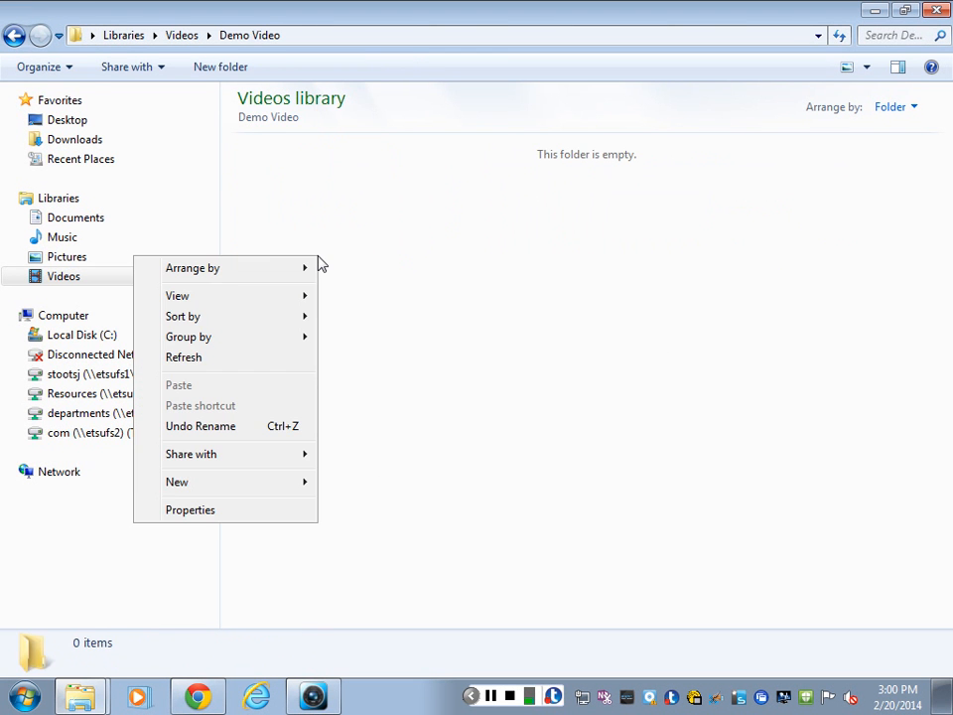
mouse_move(275, 490)
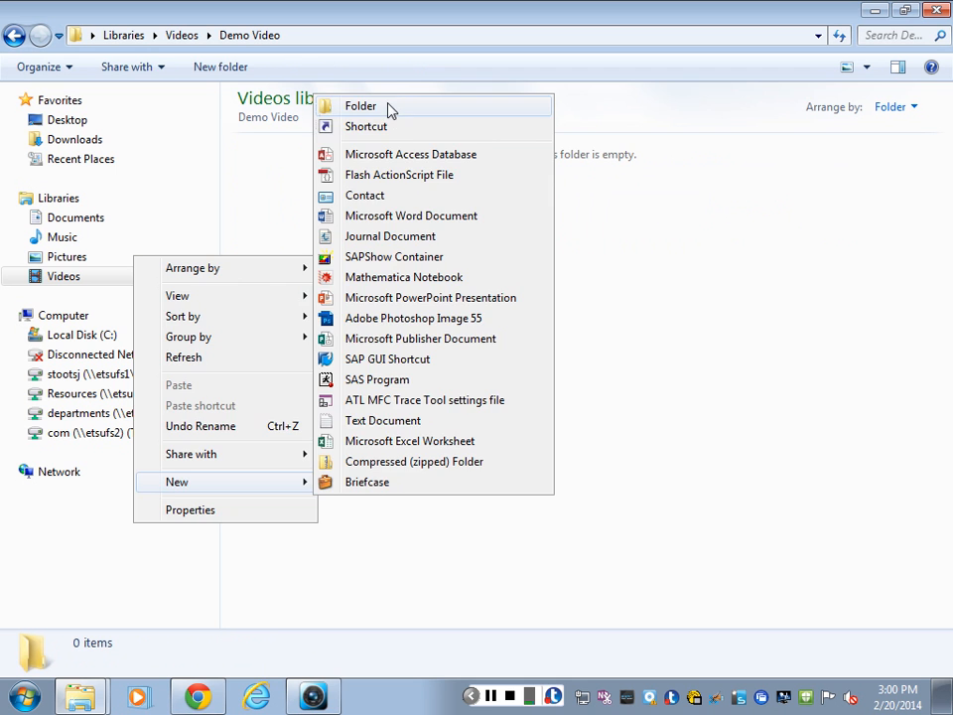
click(360, 106)
text(P)
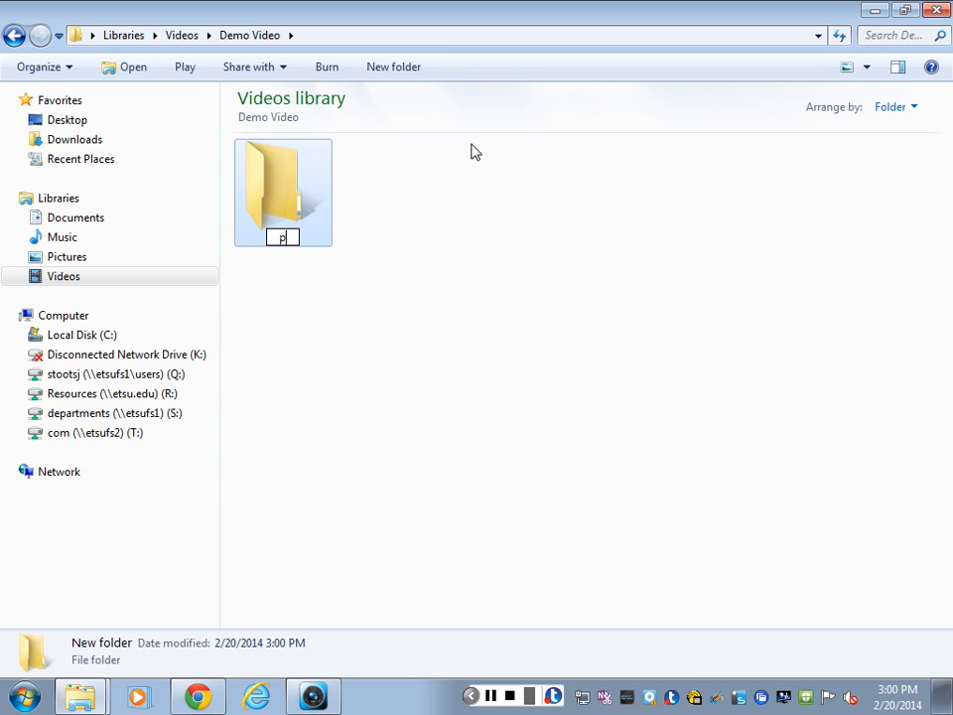
text(icture)
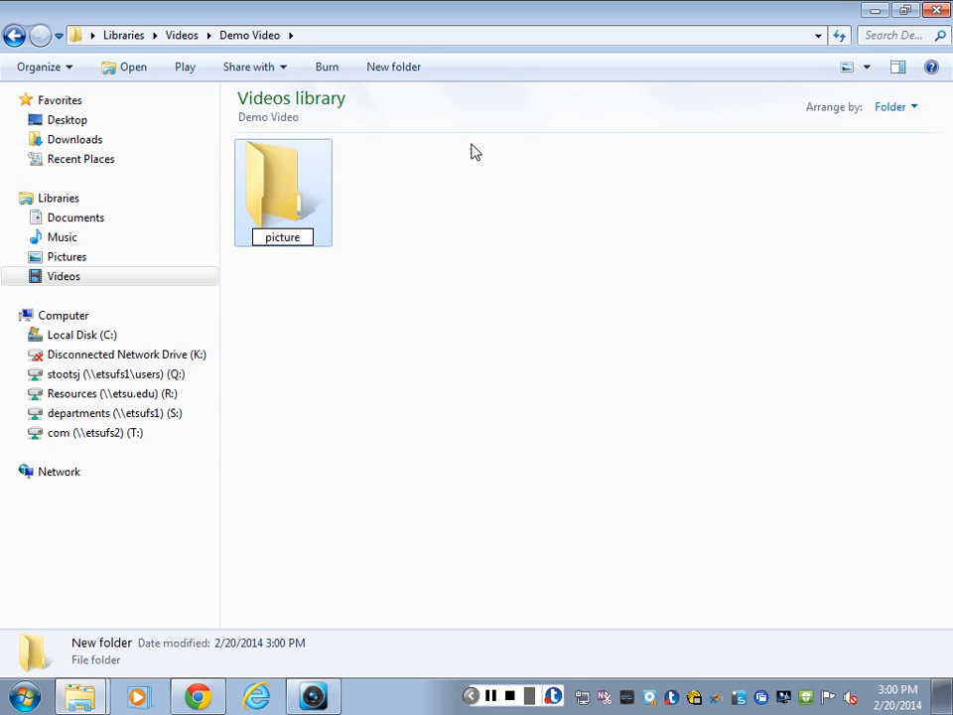
key(Return)
click(417, 339)
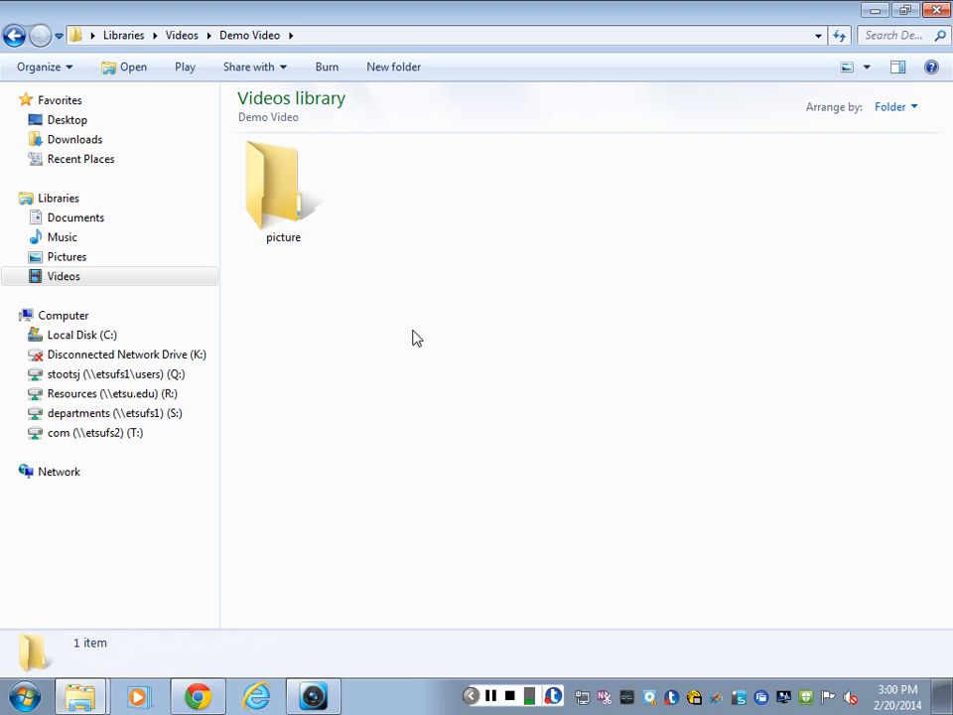
- Create a second subfolder named music in the Demo Video folder
right_click(412, 334)
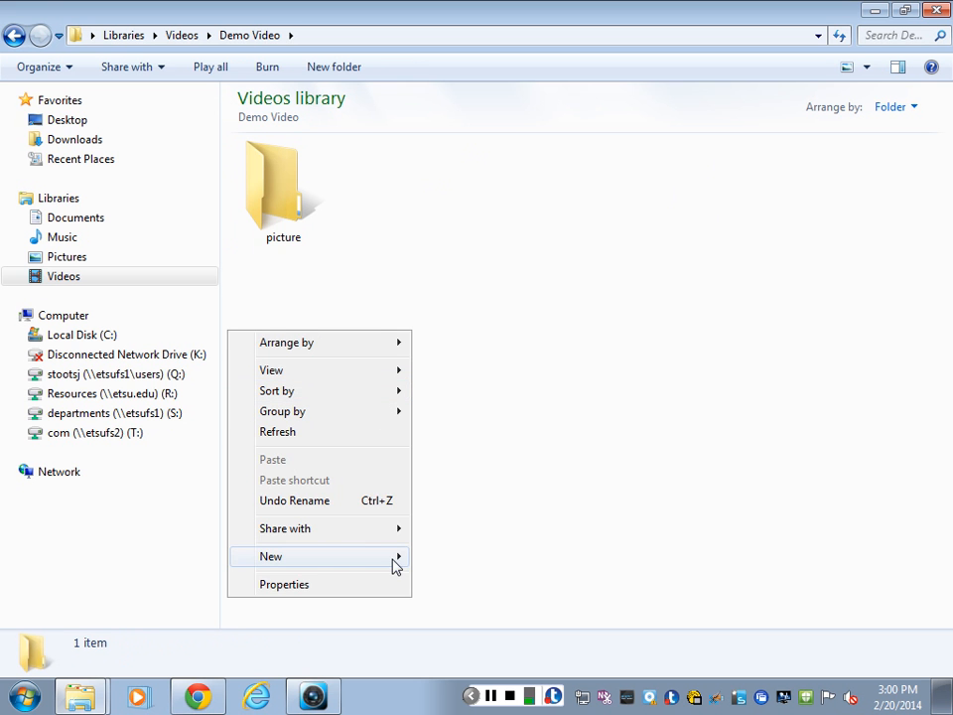
mouse_move(395, 562)
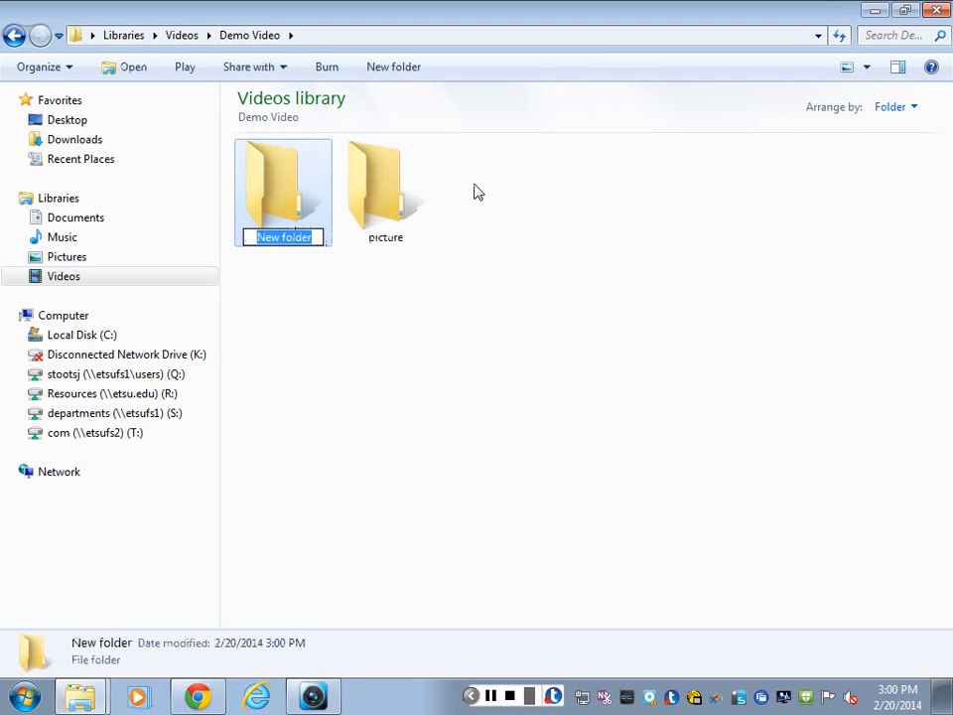
text(music)
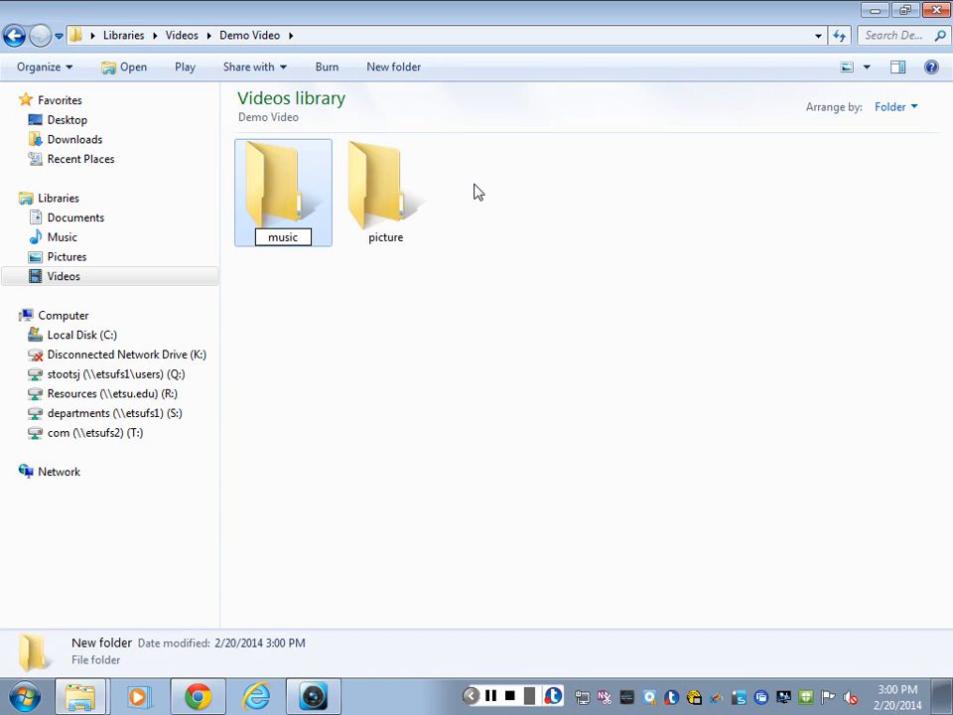
key(Return)
click(416, 417)
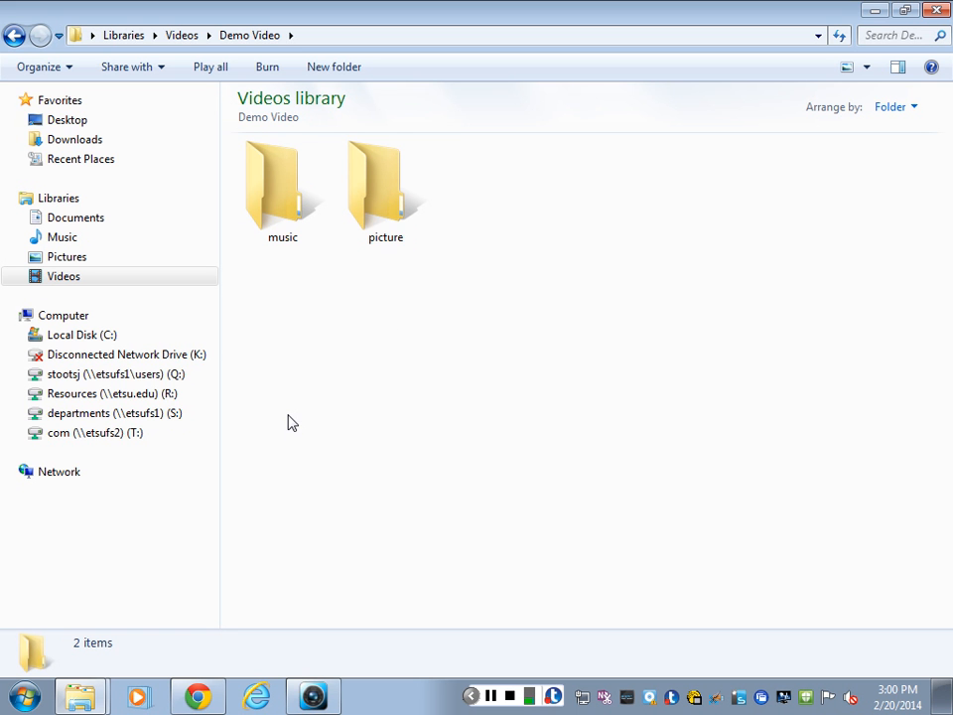
- Bring the Libraries window to the front and place it so the music and picture folders stay accessible beside it
click(69, 697)
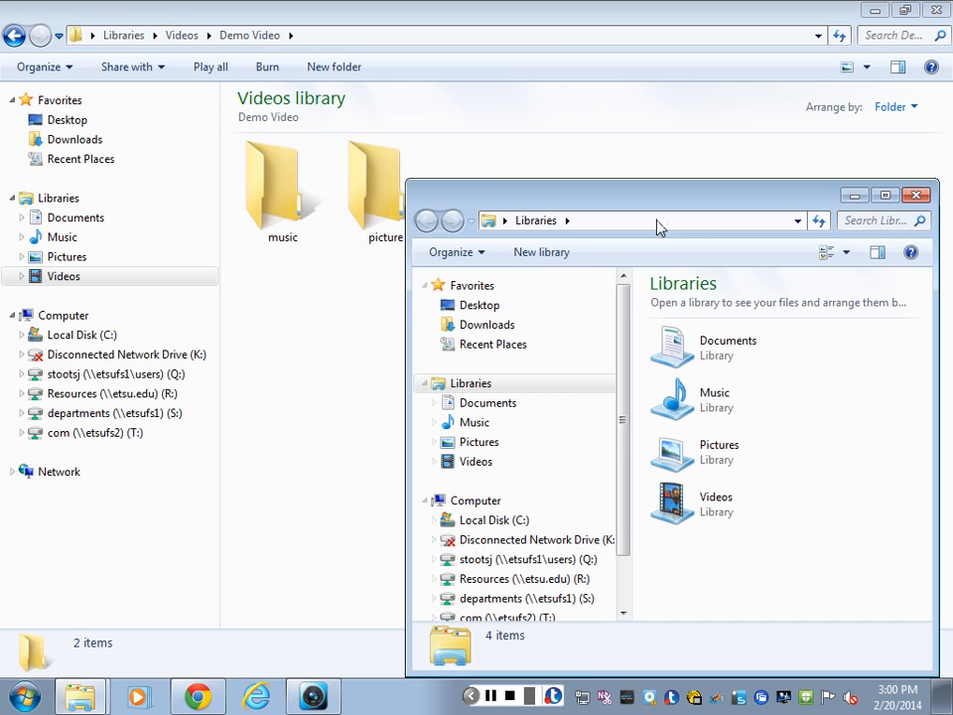
drag(655, 219, 656, 90)
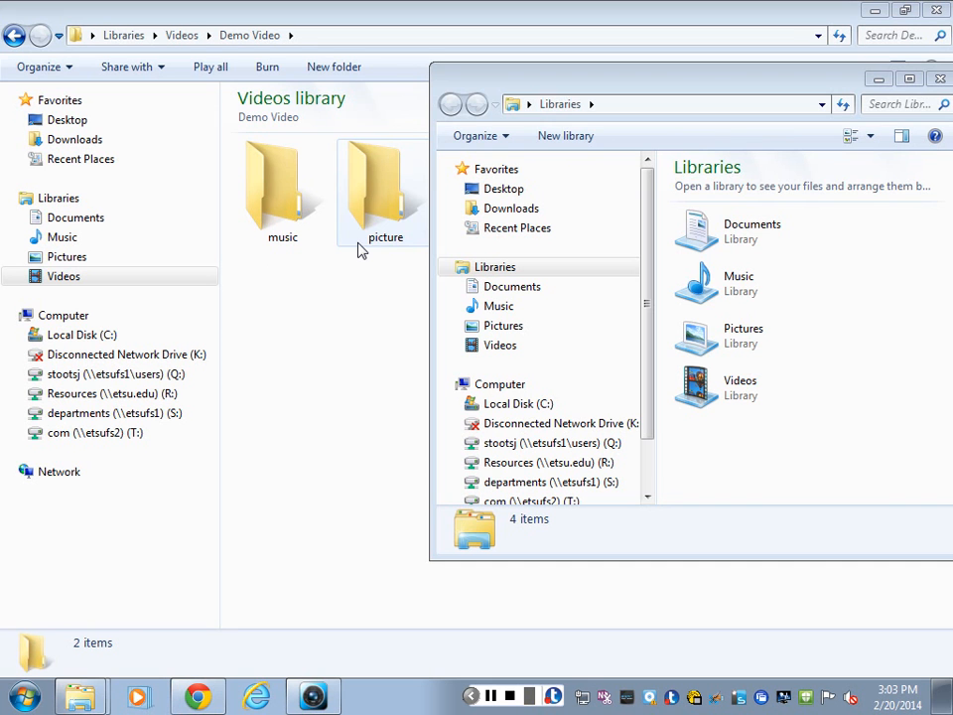
- Move Sleep Away.mp3 from the Sample Music folder into the music folder of Demo Video
double_click(745, 288)
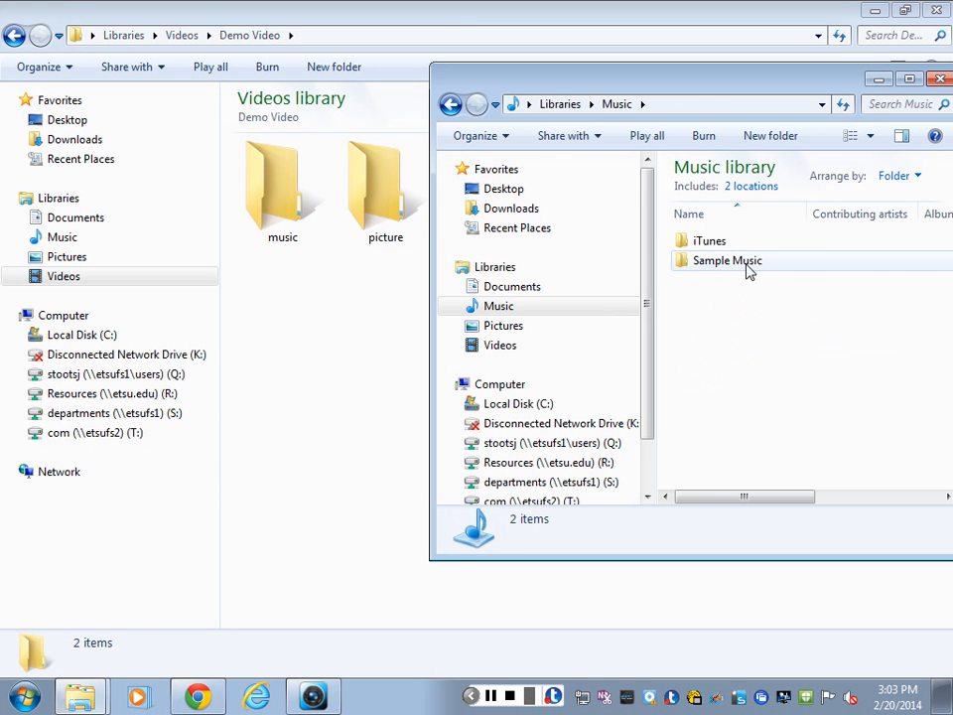
double_click(749, 264)
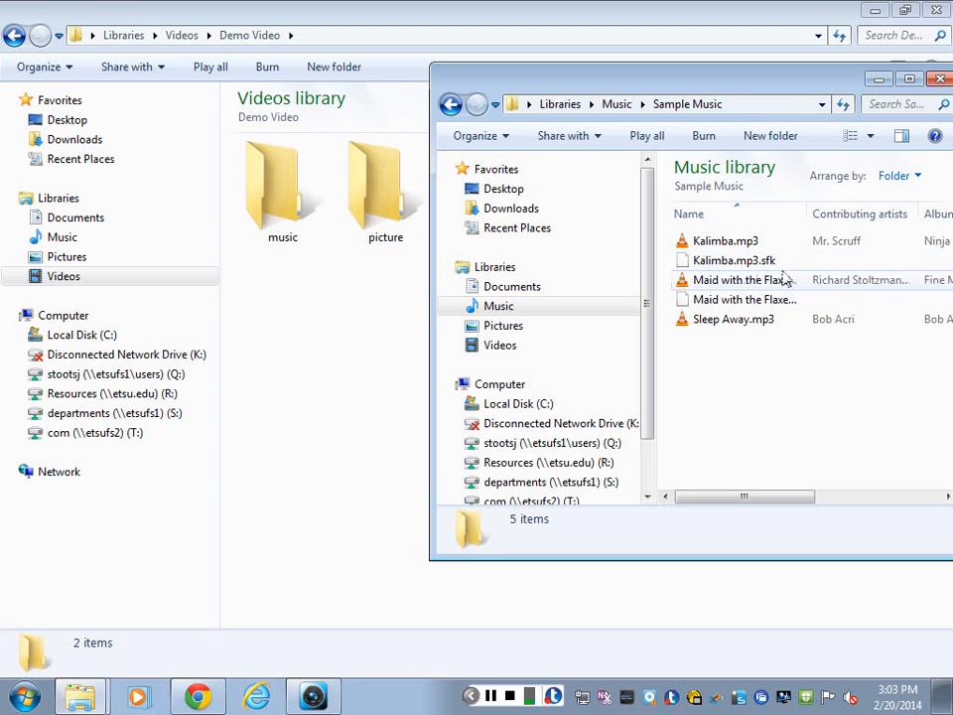
click(732, 323)
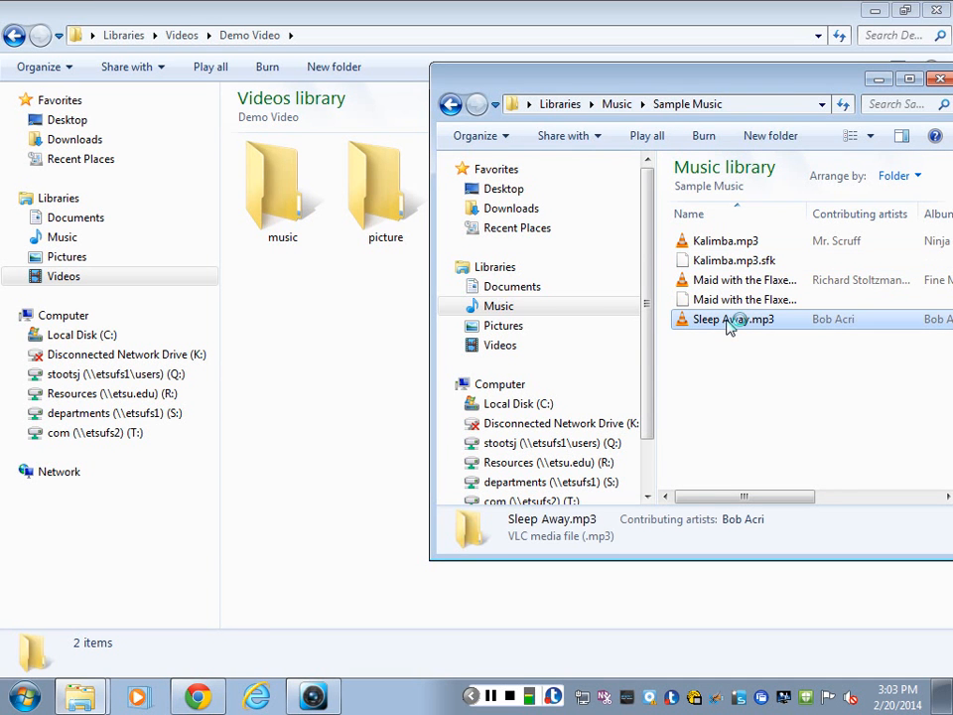
click(277, 209)
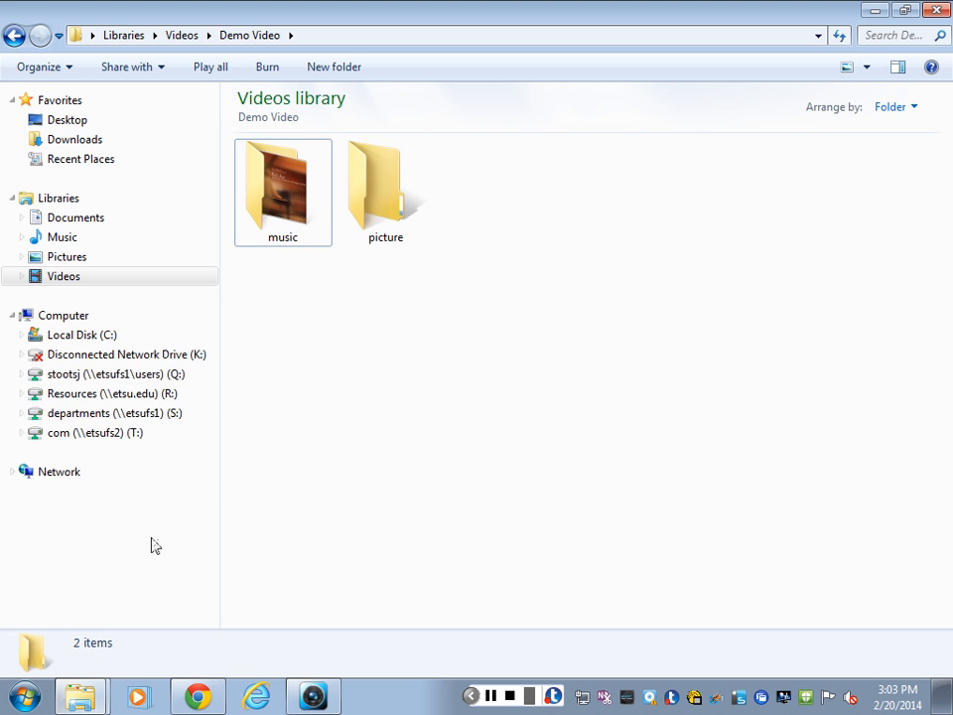
- Move all the images from the Sample Pictures folder into the picture folder of Demo Video
click(98, 616)
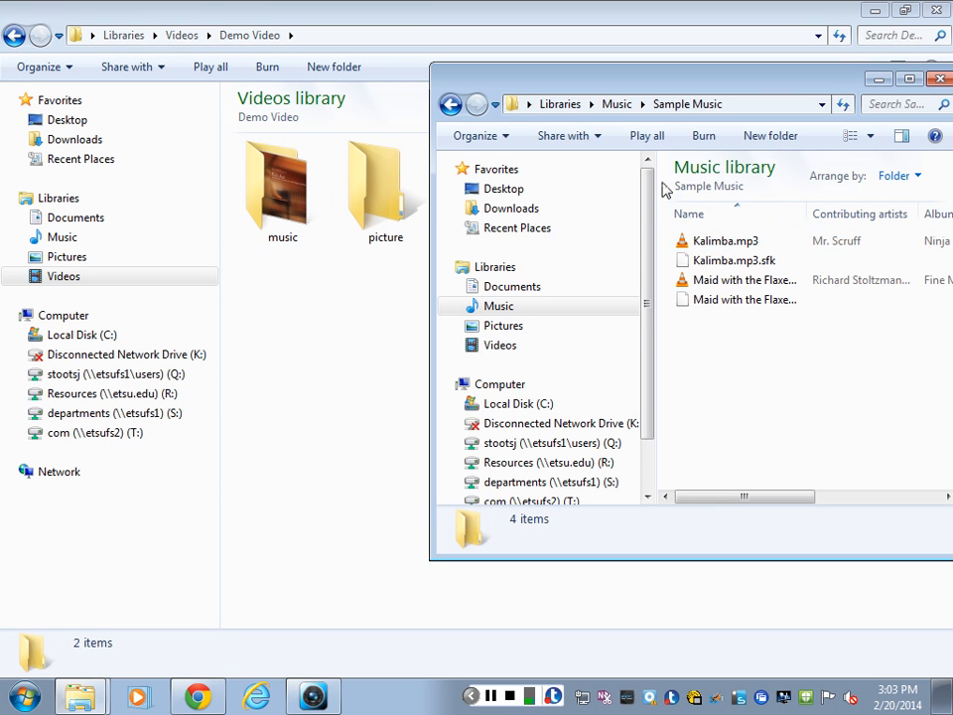
click(450, 106)
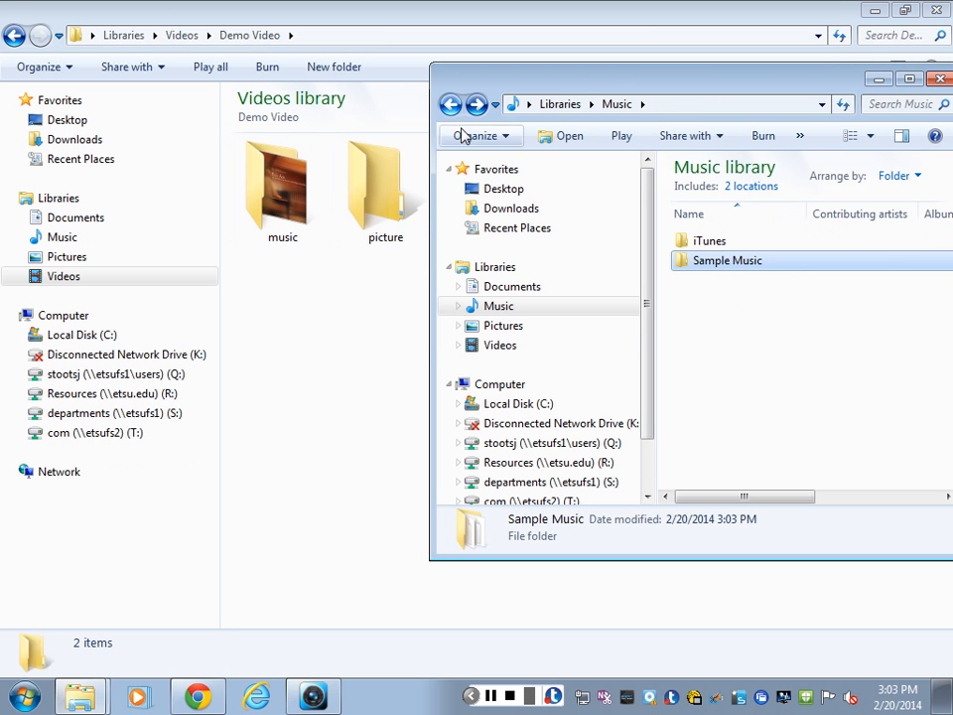
click(509, 330)
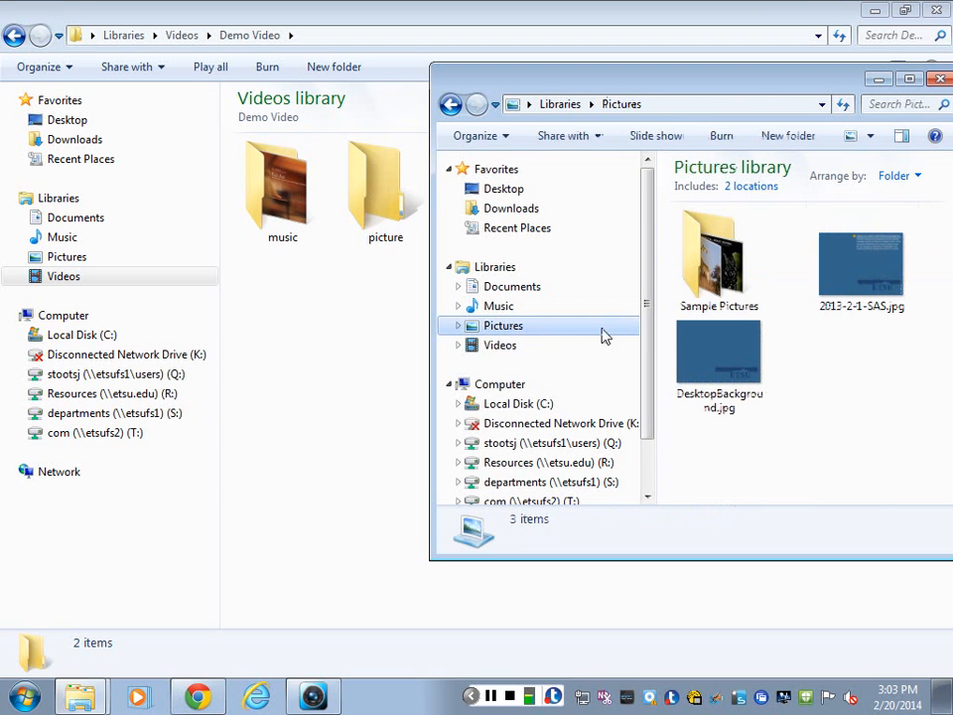
double_click(713, 270)
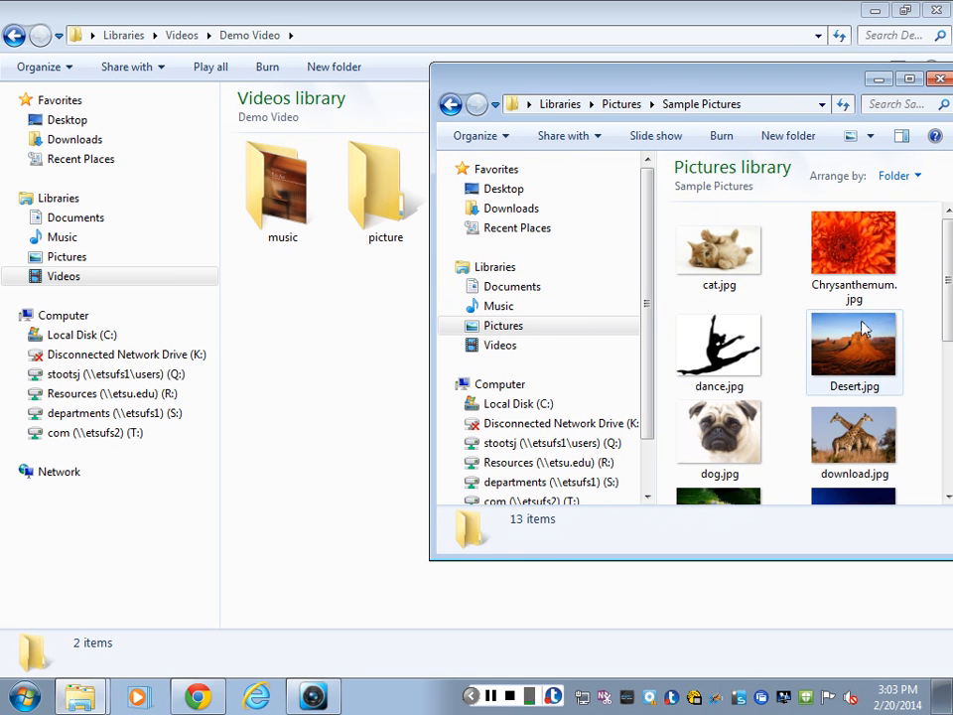
key(ctrl+a)
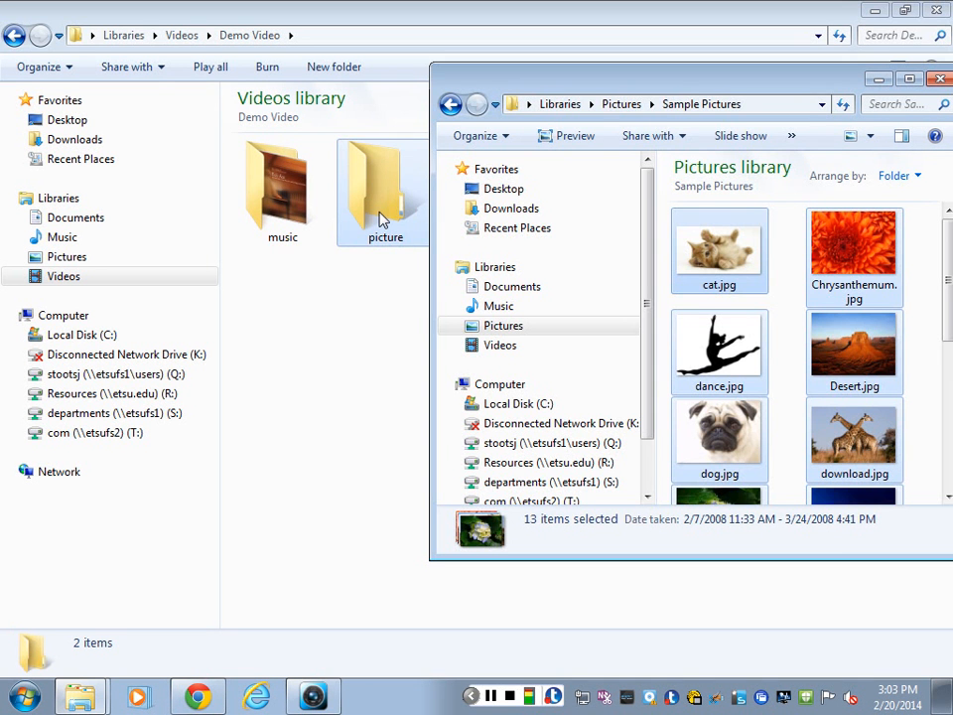
drag(380, 212, 380, 212)
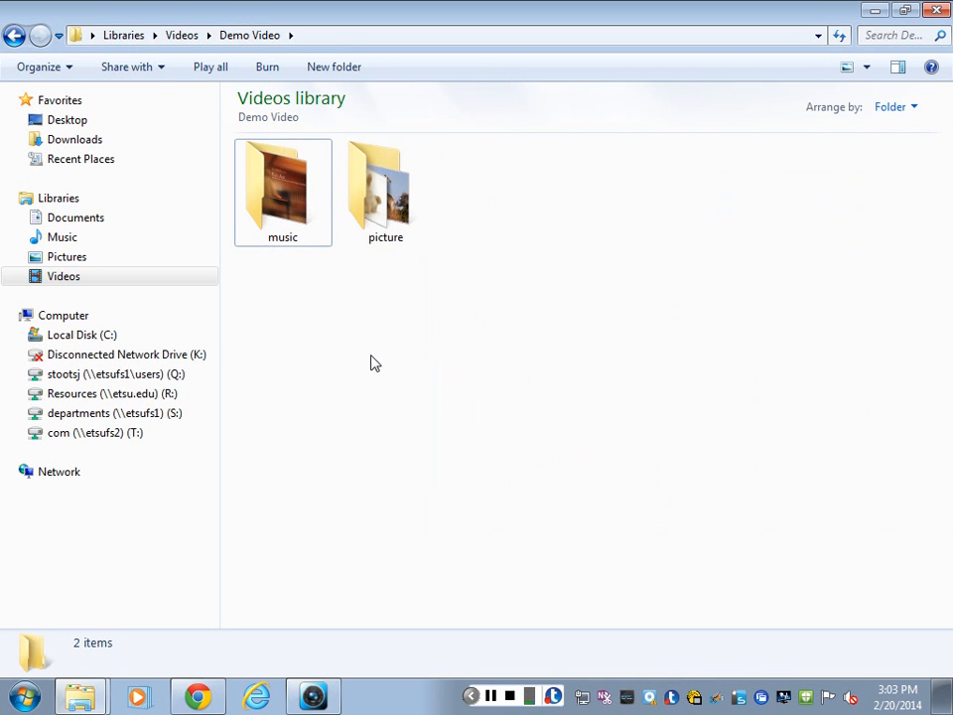
- Check the contents of the picture and music folders, and return to the Demo Video folder
double_click(402, 216)
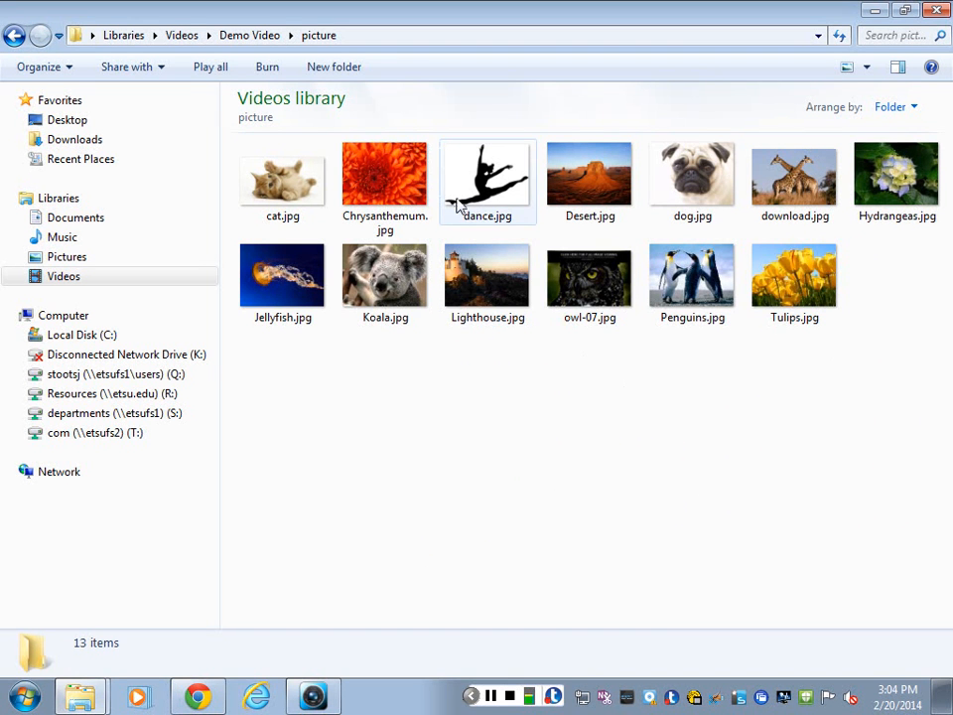
click(264, 36)
click(283, 192)
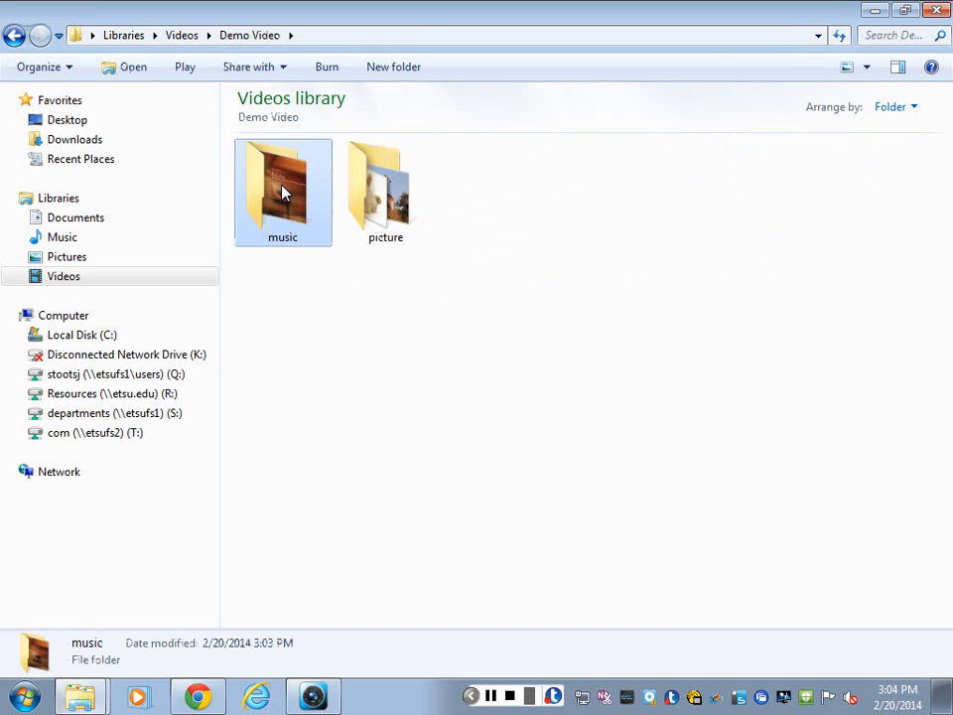
double_click(283, 191)
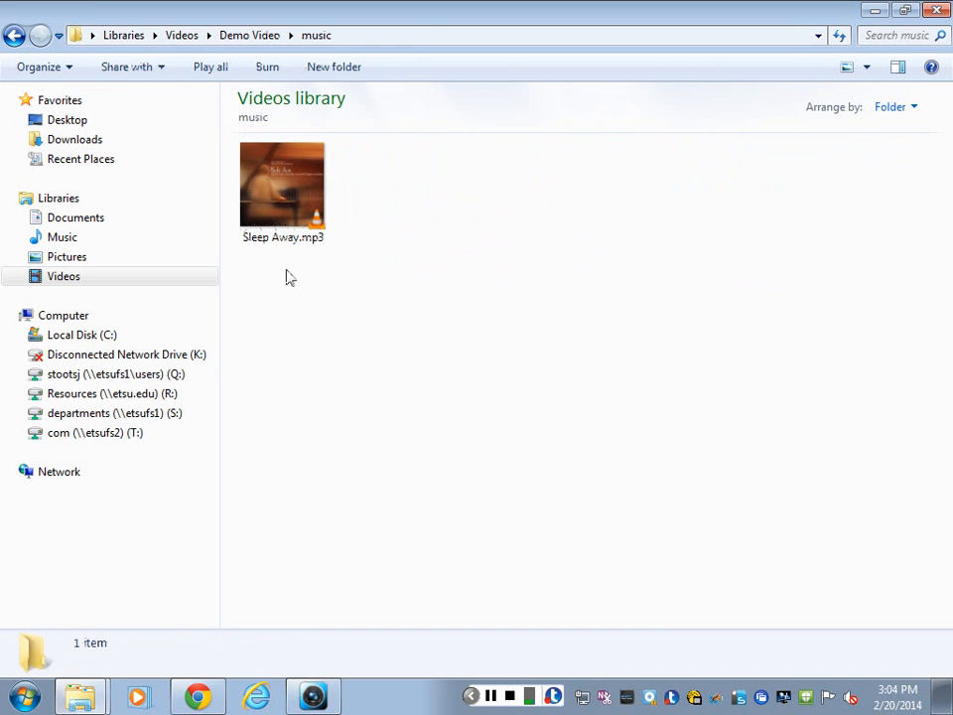
click(243, 36)
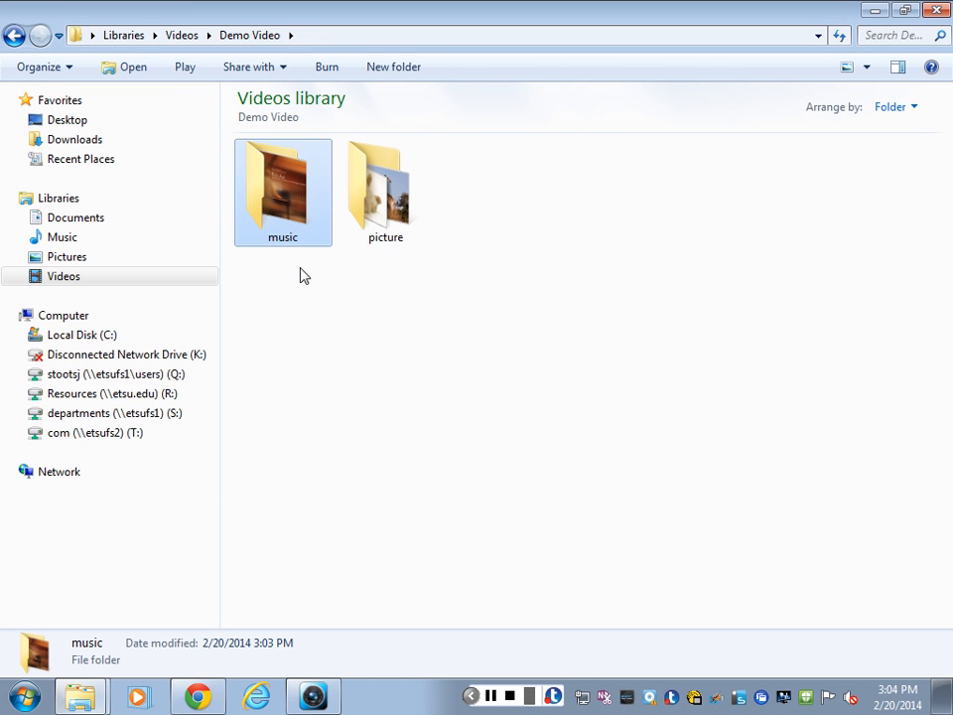
click(490, 695)
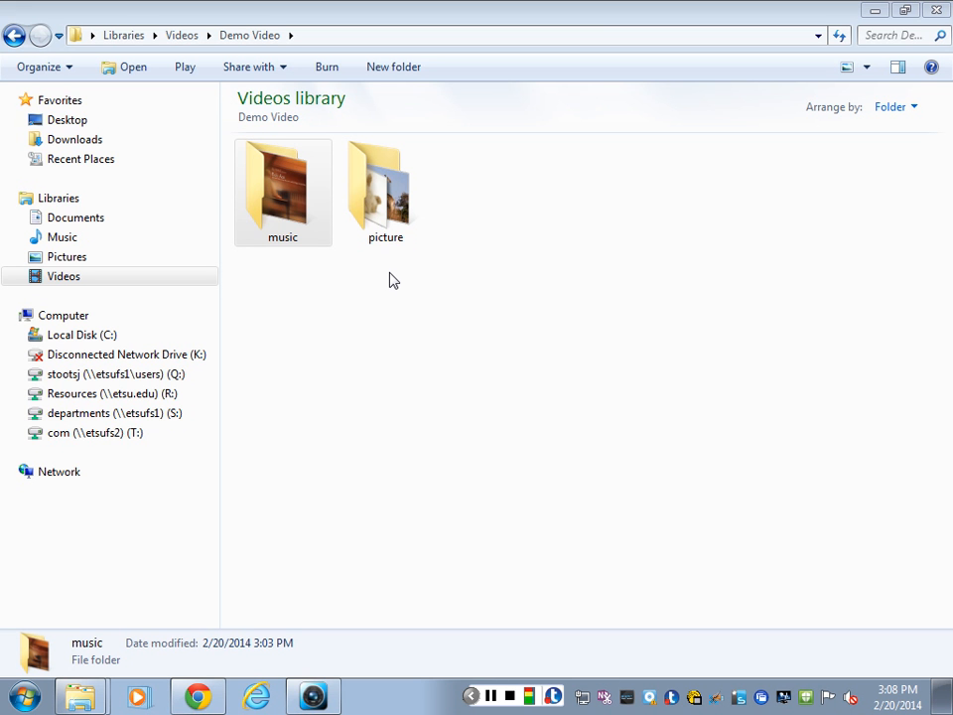
- Create a third subfolder named videos in the Demo Video folder
click(291, 248)
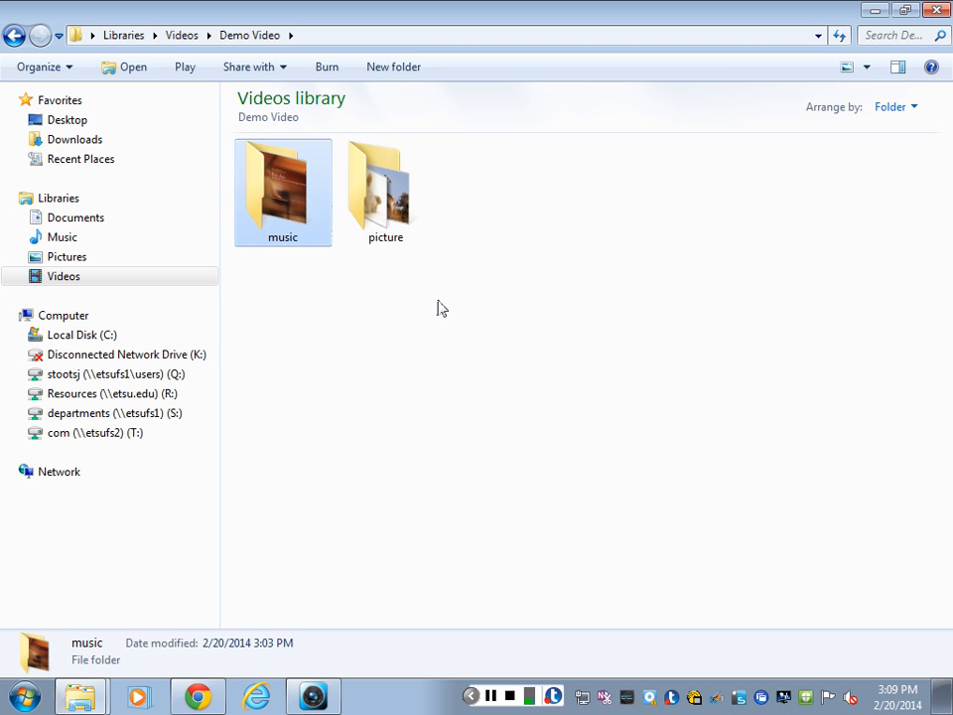
right_click(253, 301)
mouse_move(432, 527)
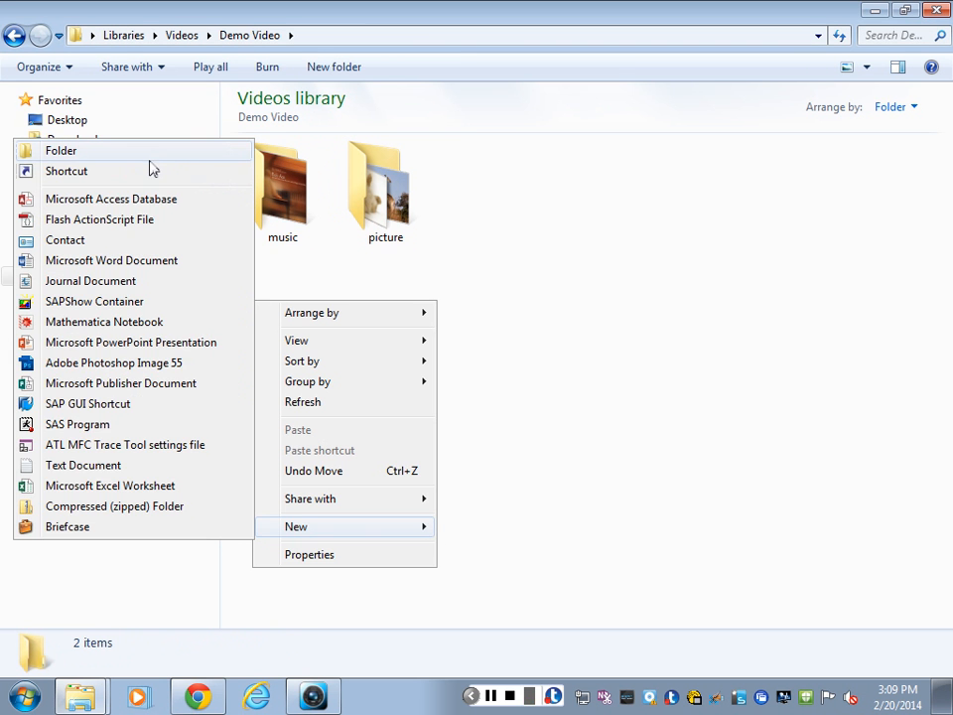
click(147, 151)
text(vi)
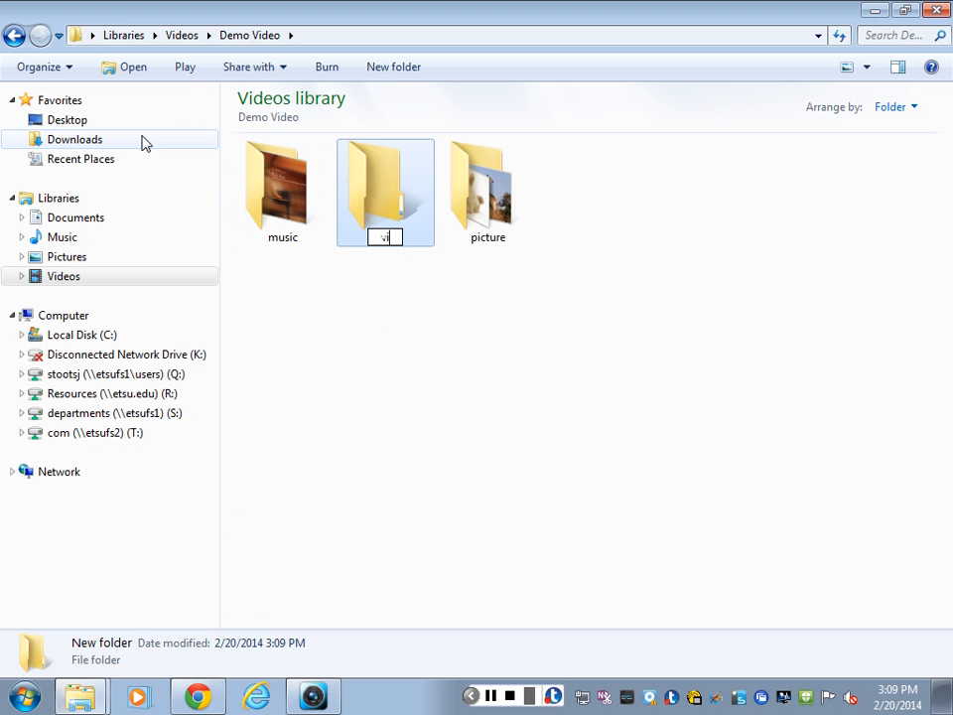
text(deos)
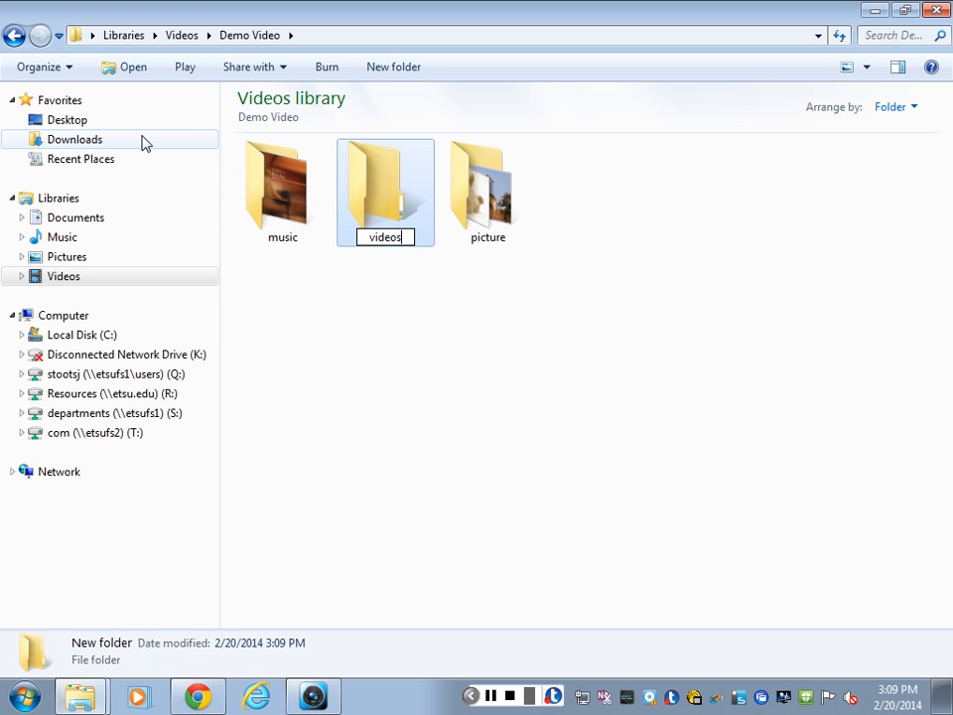
click(629, 398)
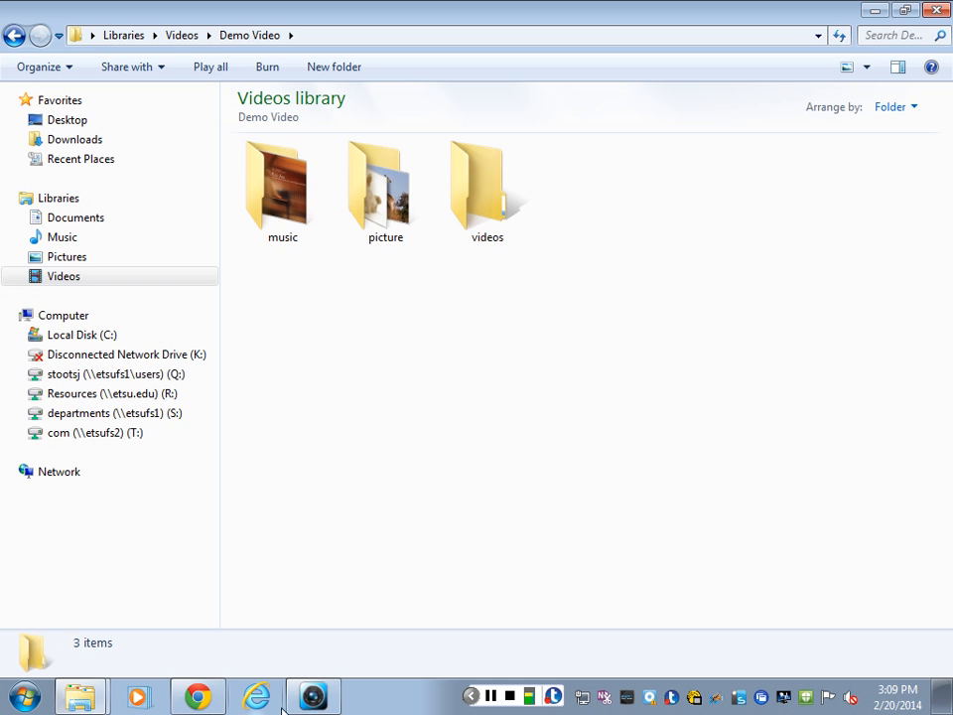
- Switch to Vegas Movie Studio, show the Project Media, and look over the insert and media import commands
click(314, 696)
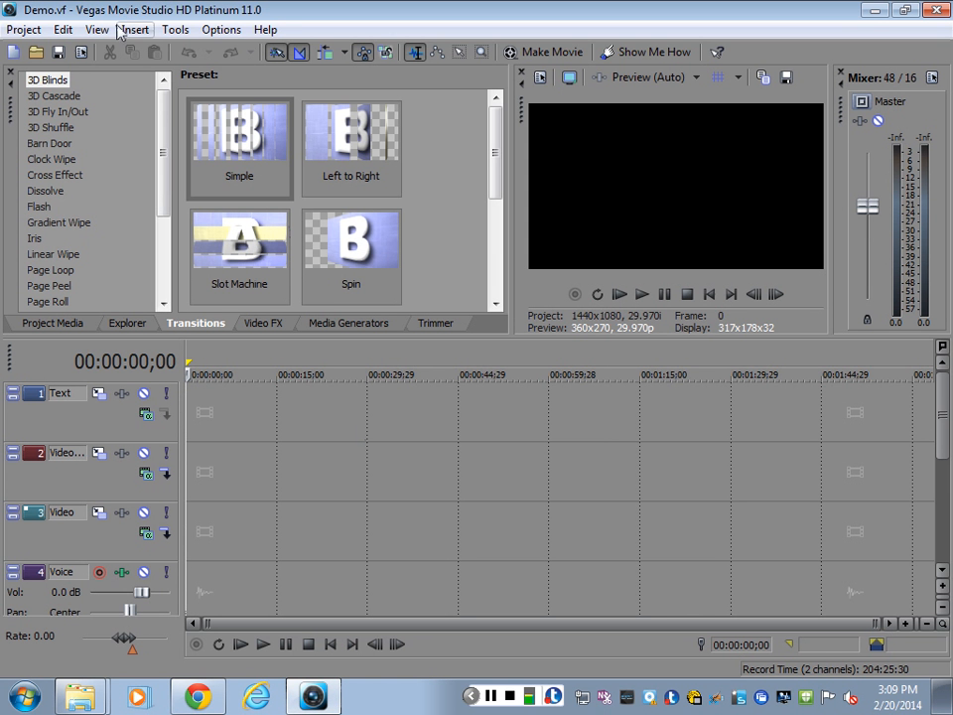
click(82, 327)
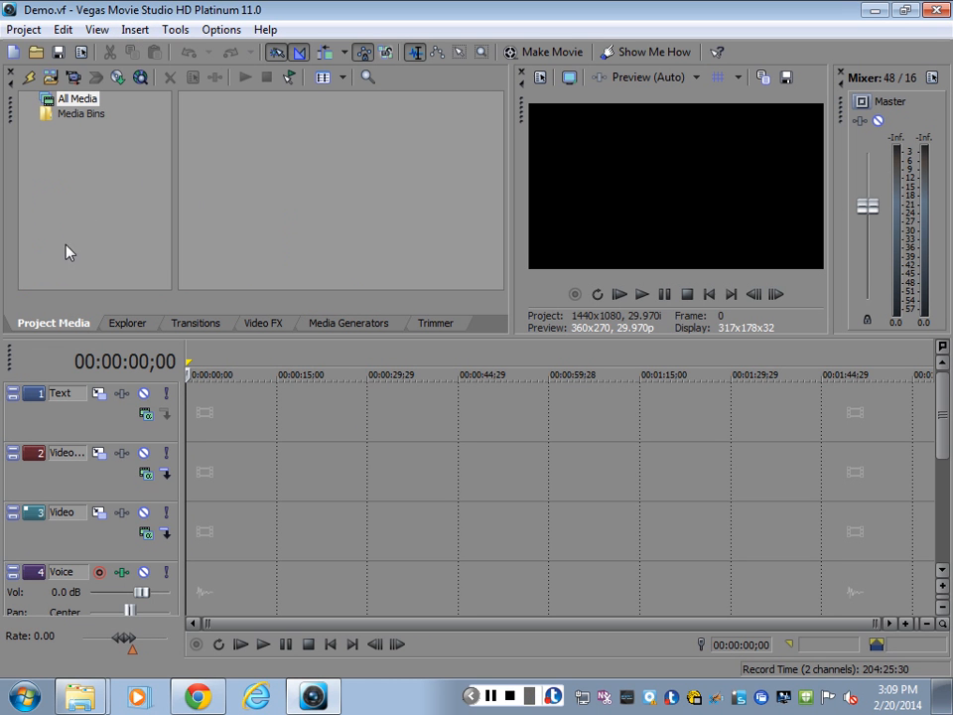
click(135, 30)
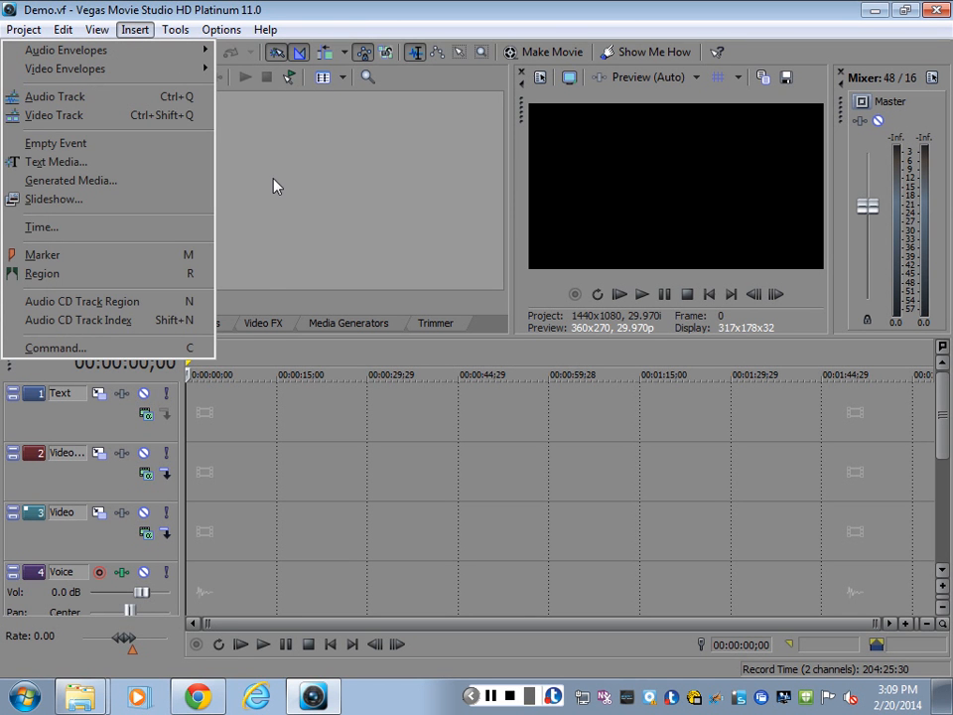
mouse_move(27, 38)
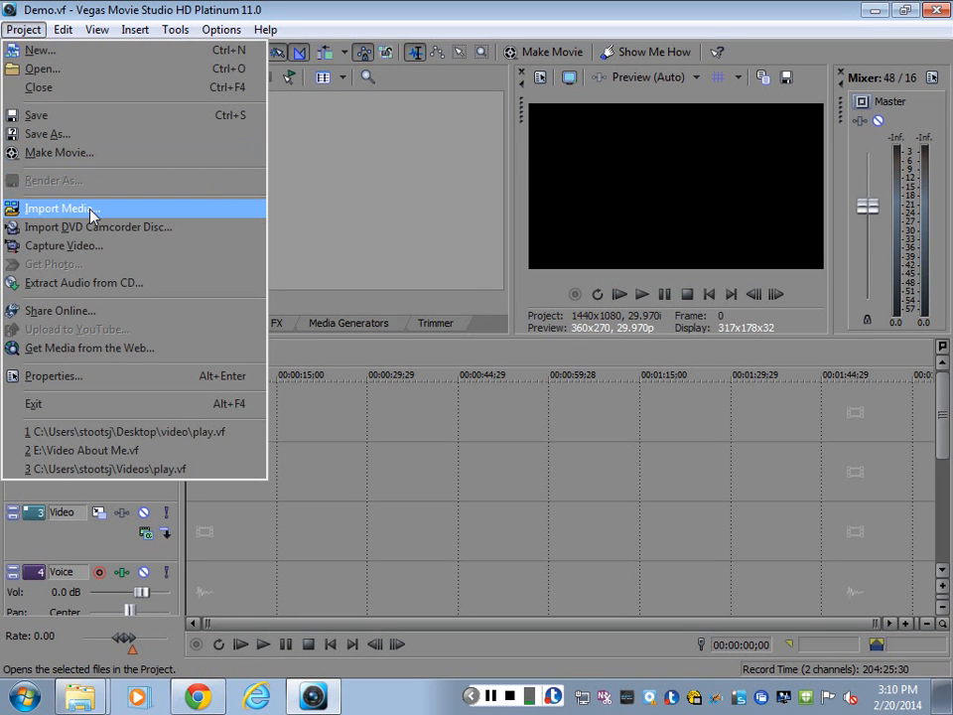
click(343, 210)
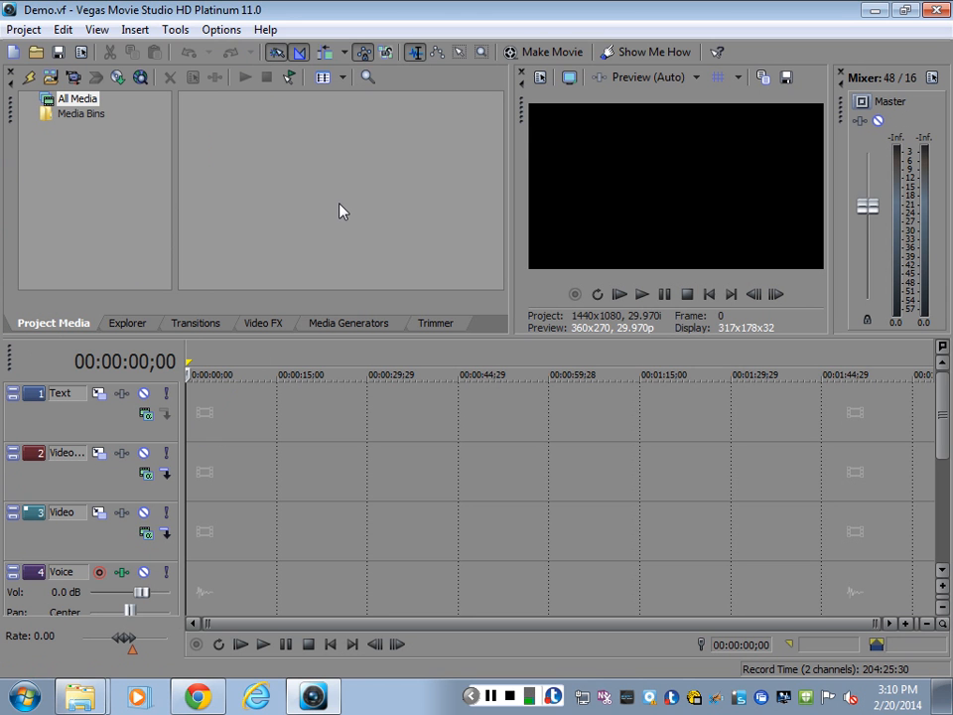
click(79, 695)
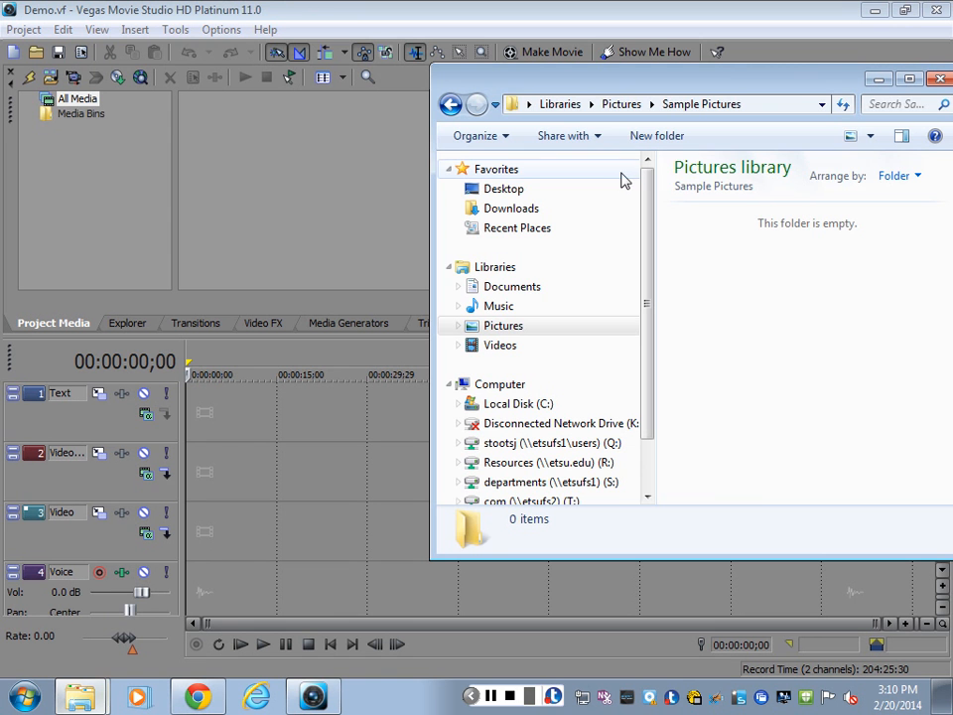
click(503, 189)
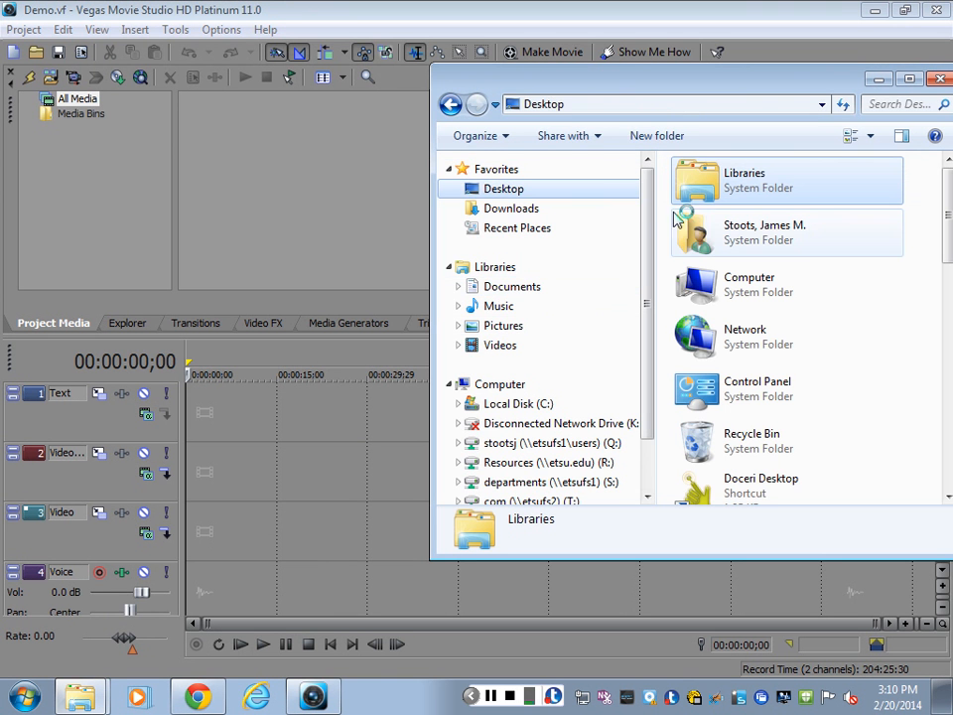
scroll(786, 346, down, 2)
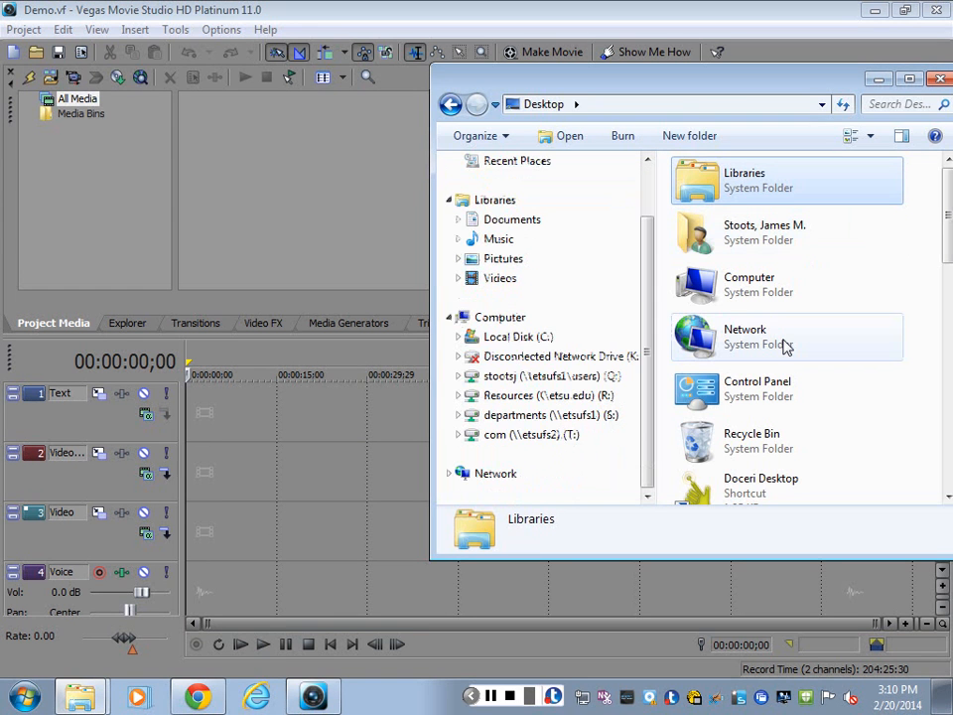
- Bring up the Demo Video folder window, reduce it from full screen, and place it beside the Project Media area
click(95, 665)
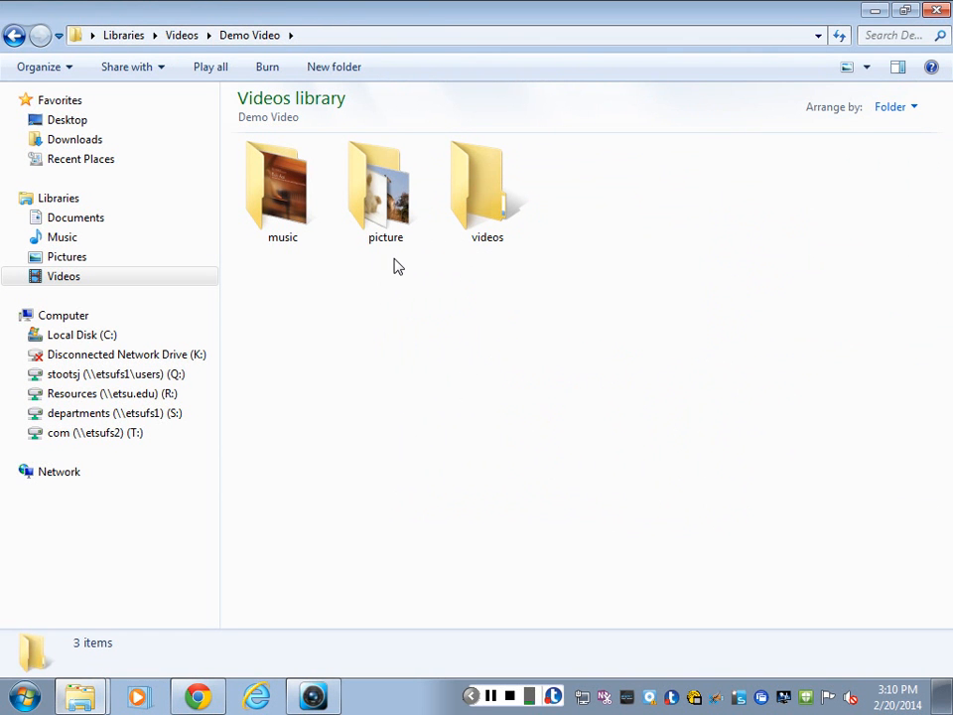
click(910, 12)
drag(268, 77, 675, 90)
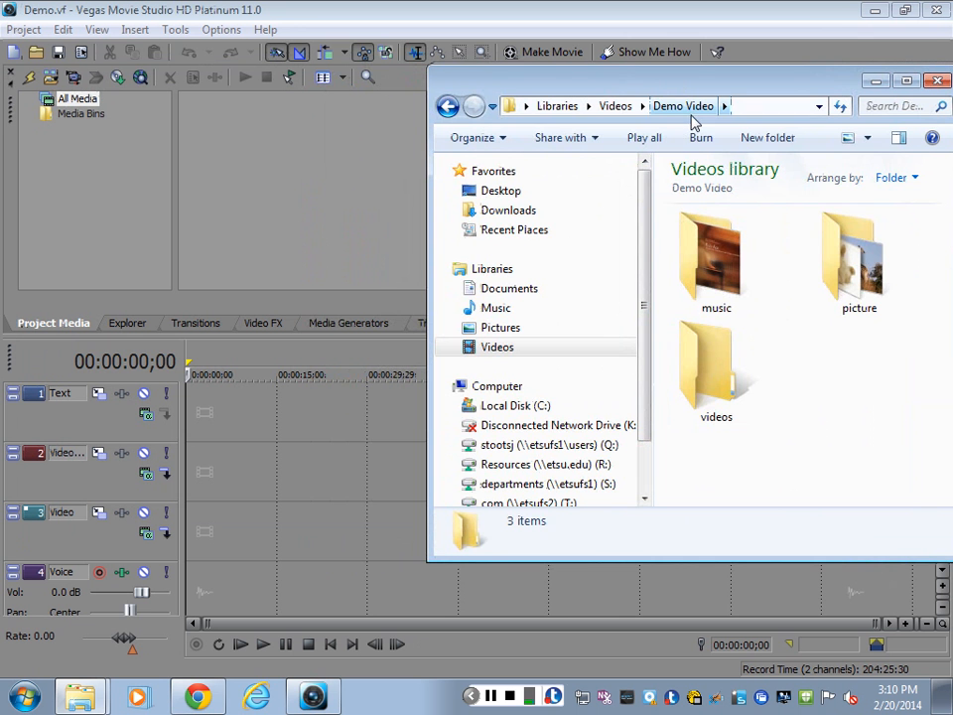
- Add Sleep Away.mp3 from the Demo Video music folder to the Project Media
double_click(723, 266)
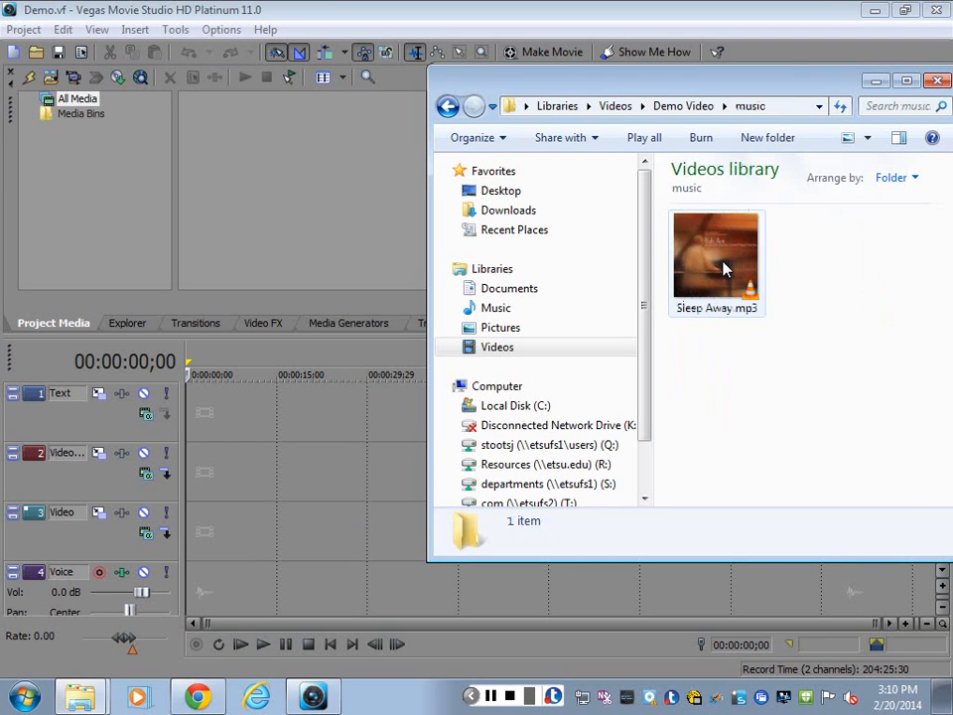
click(723, 268)
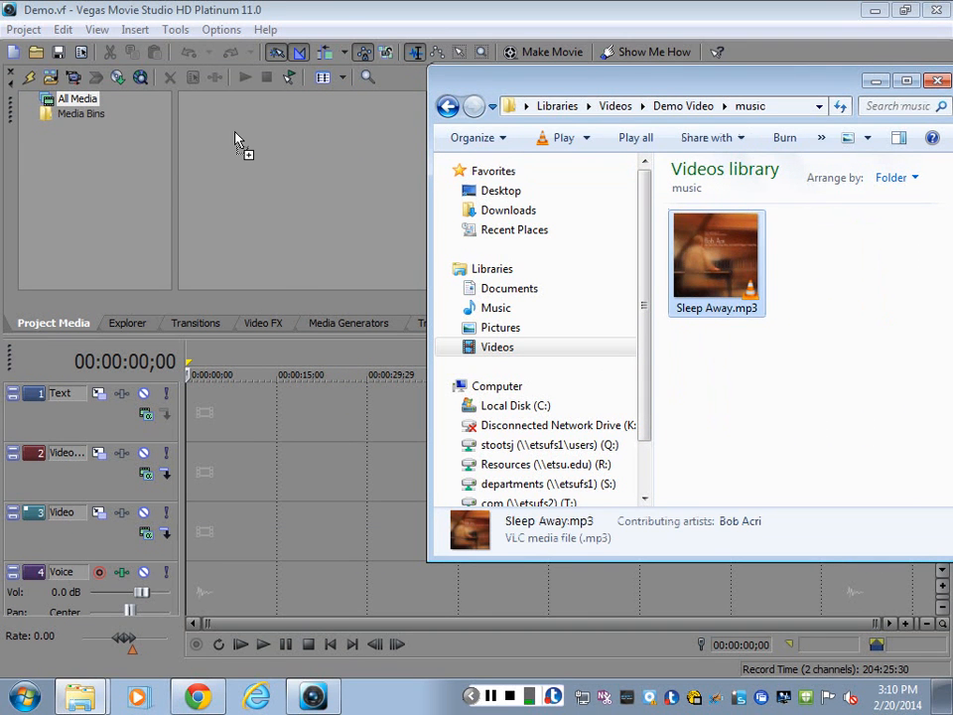
drag(238, 141, 239, 142)
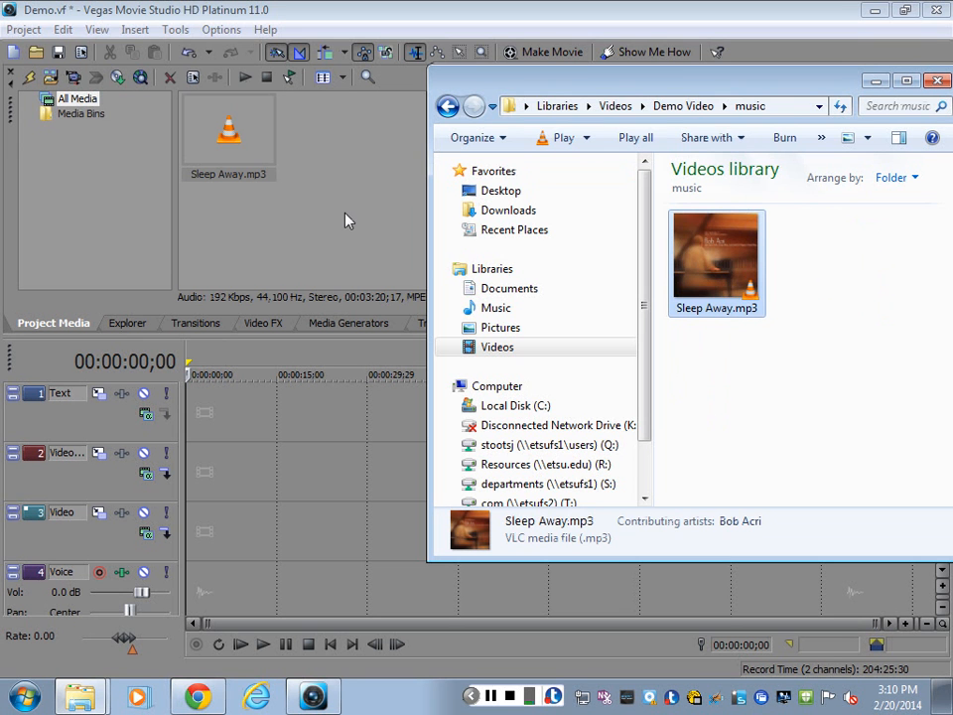
- Add all the pictures from the Demo Video picture folder to the Project Media
click(683, 106)
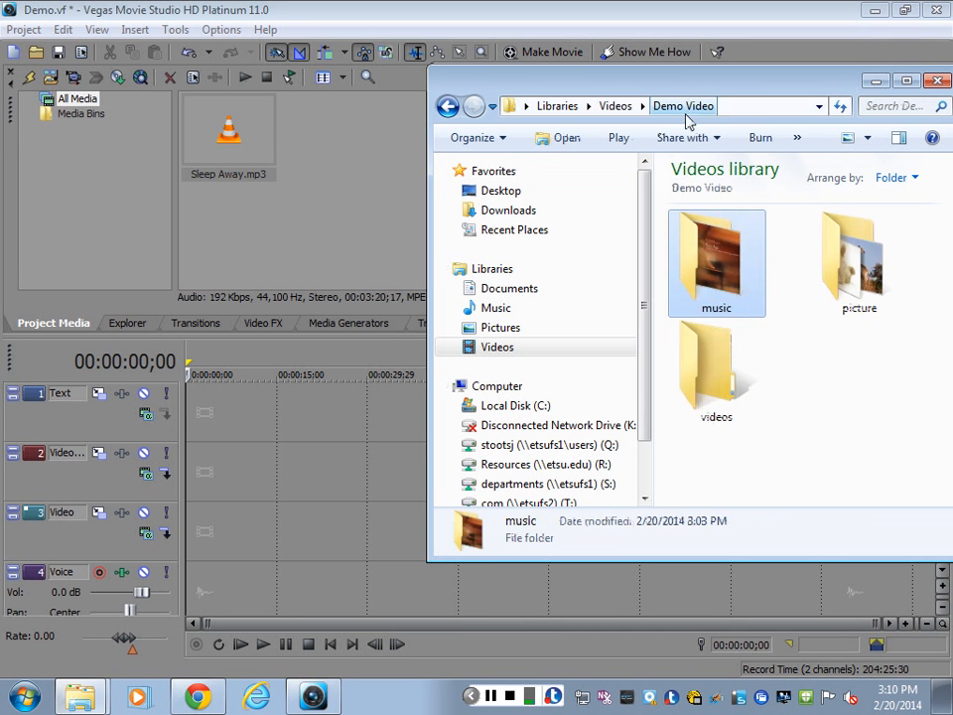
double_click(839, 264)
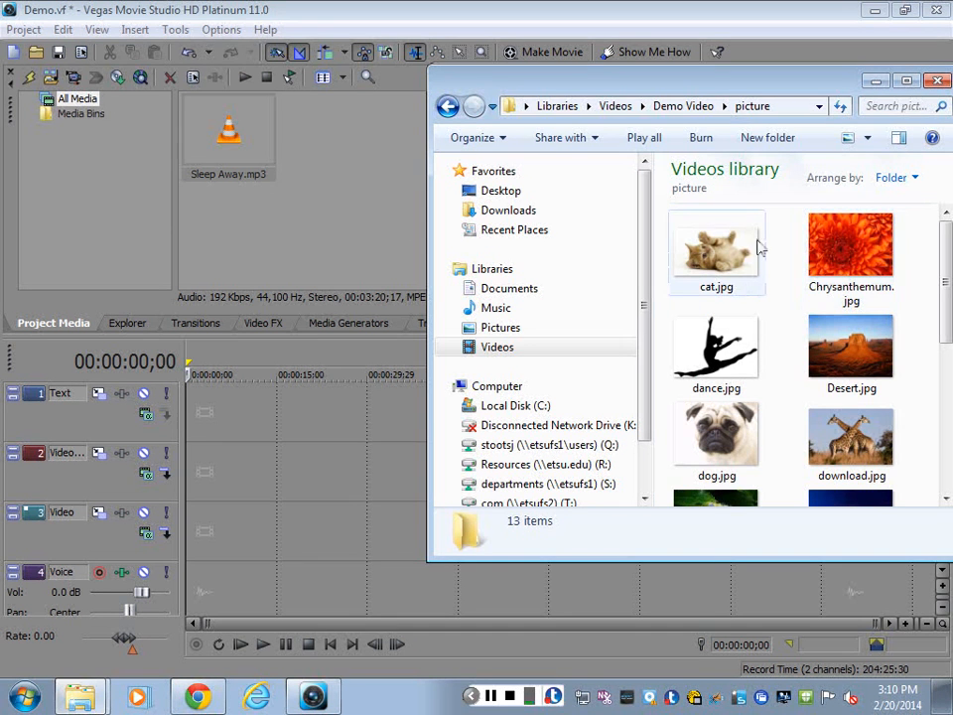
key(ctrl+a)
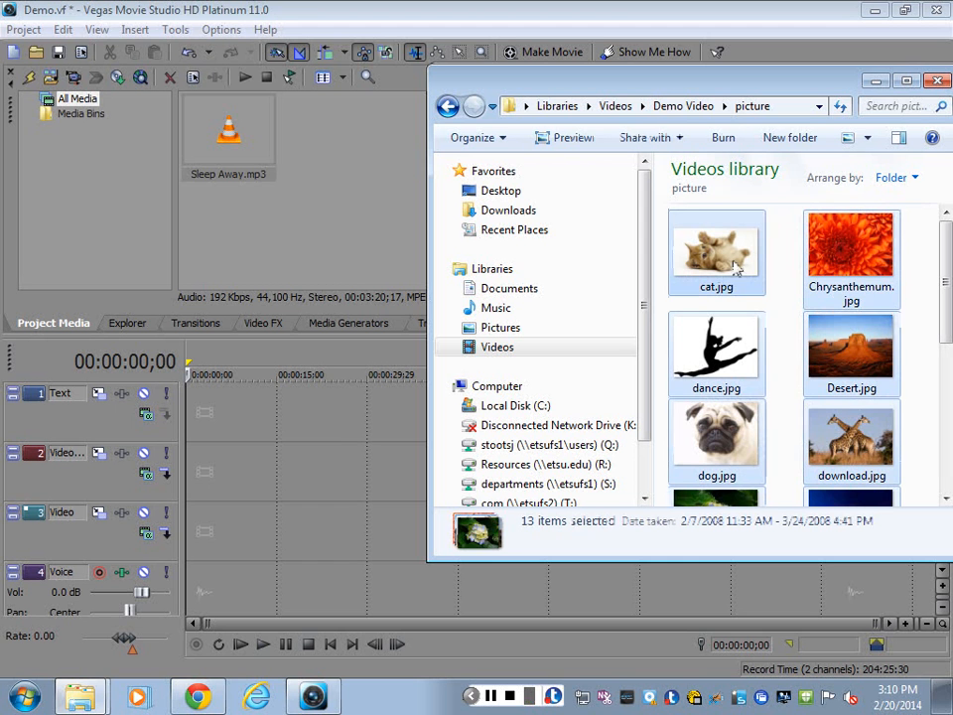
drag(732, 260, 341, 212)
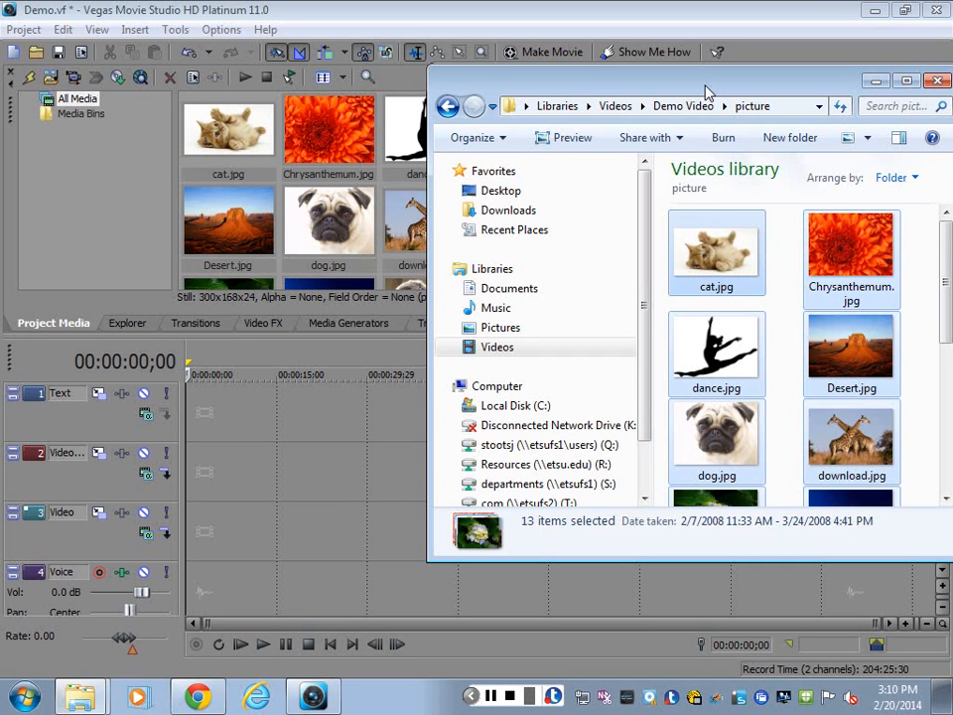
- Move the picture folder window aside and minimize both open folder windows to uncover the whole editing workspace
drag(705, 86, 646, 159)
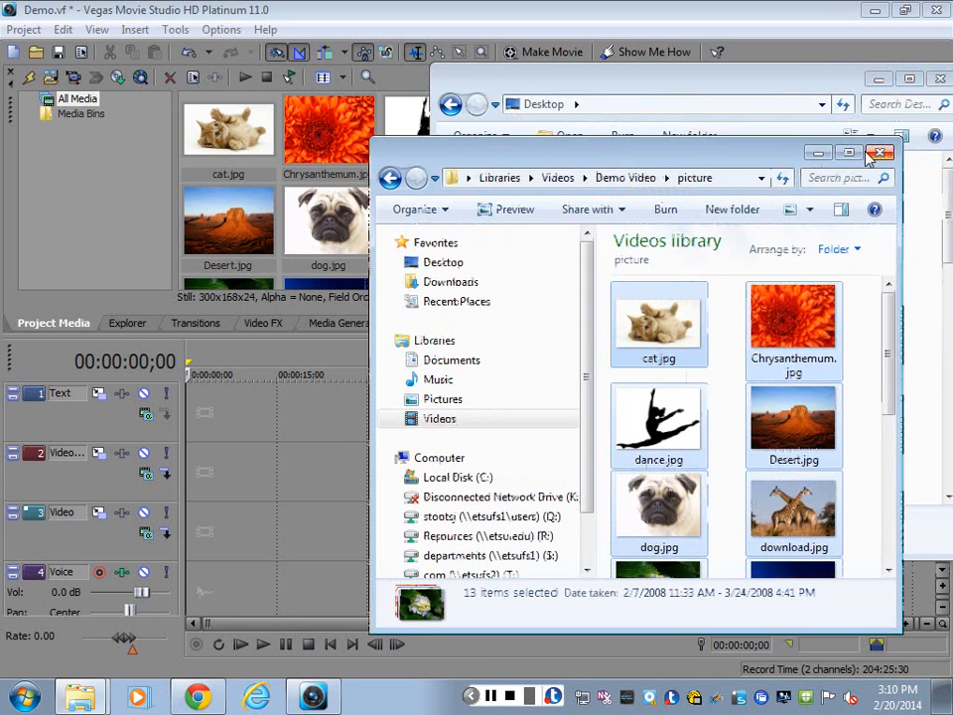
click(820, 154)
click(879, 79)
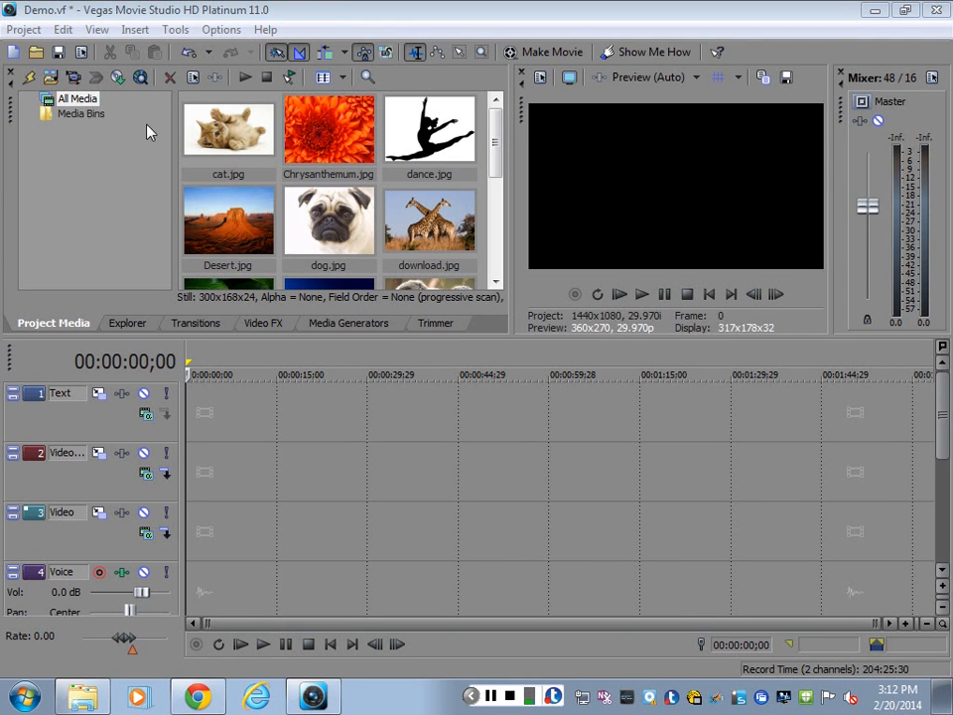
- Review the Editing preferences, especially the new still image length in seconds
click(221, 30)
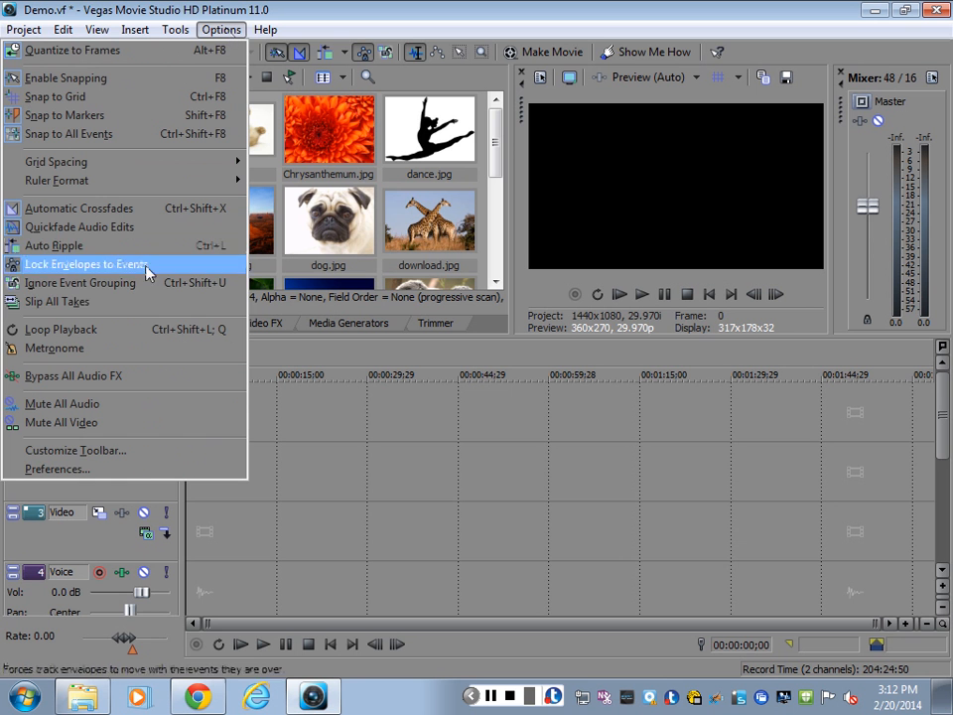
click(80, 479)
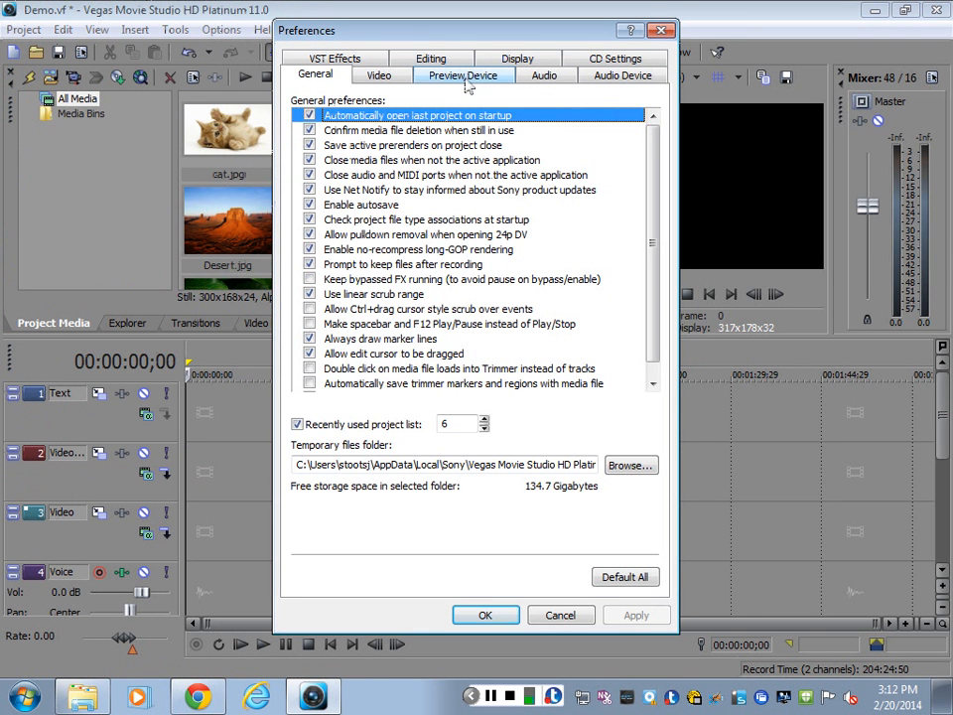
click(431, 59)
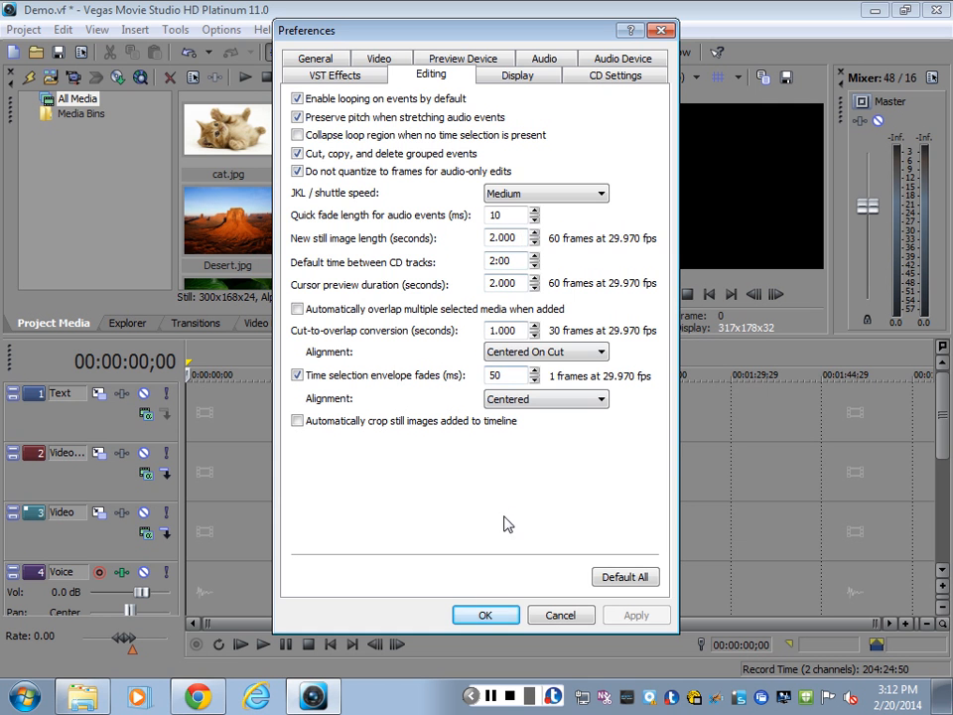
click(485, 616)
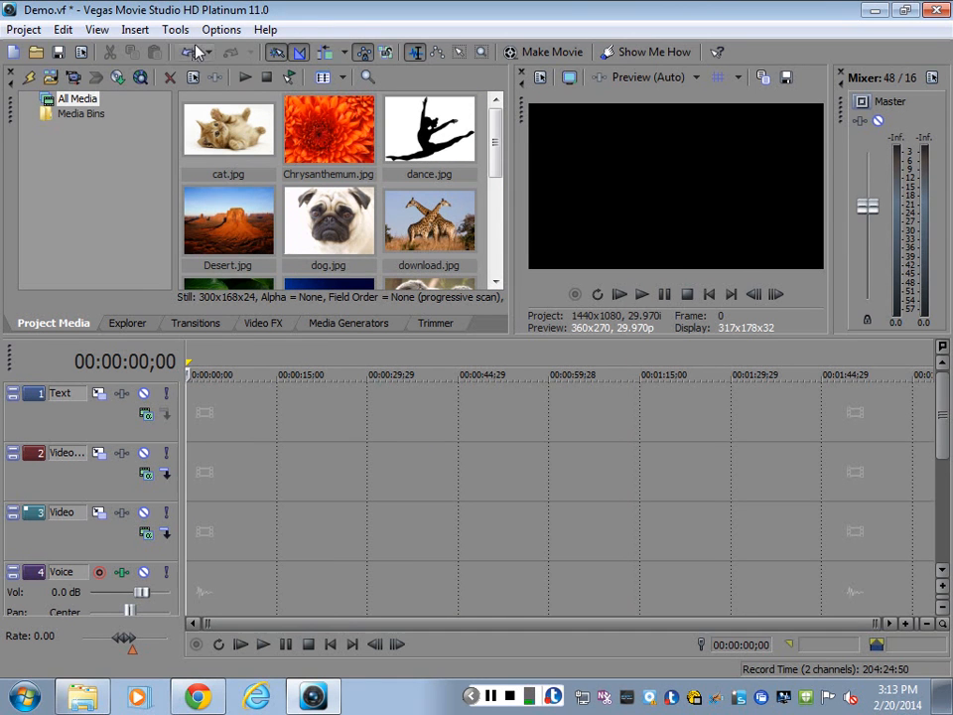
click(220, 29)
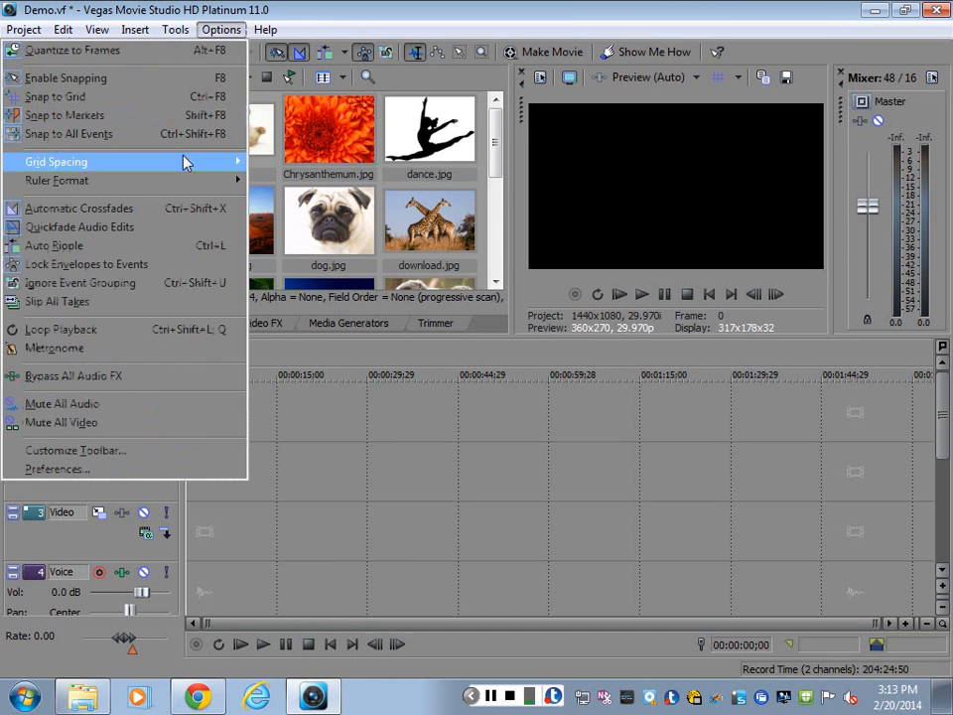
click(59, 469)
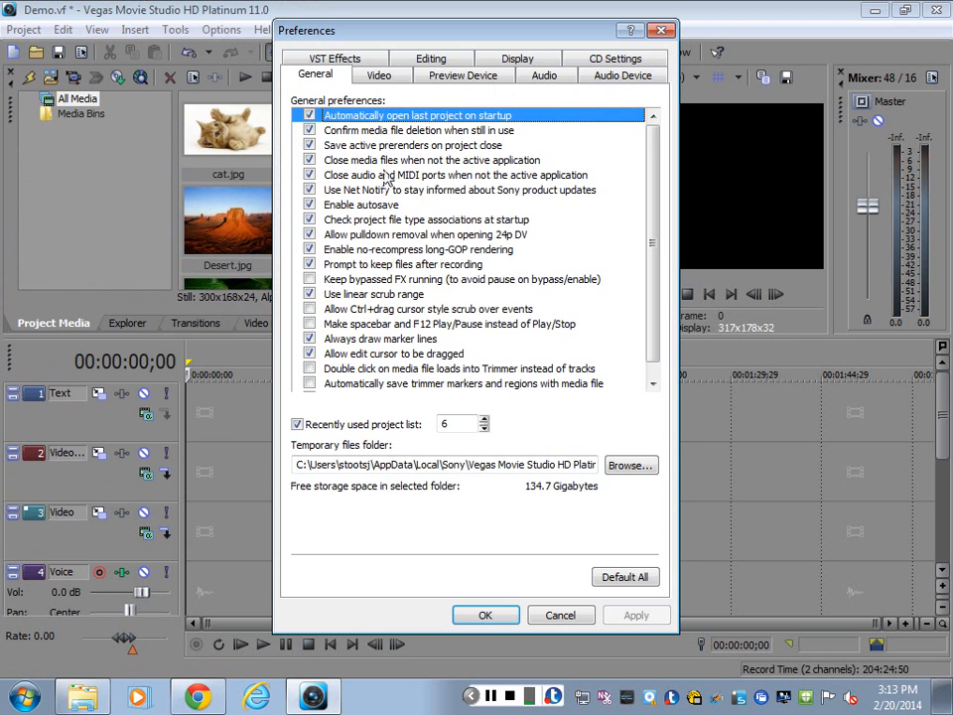
click(428, 59)
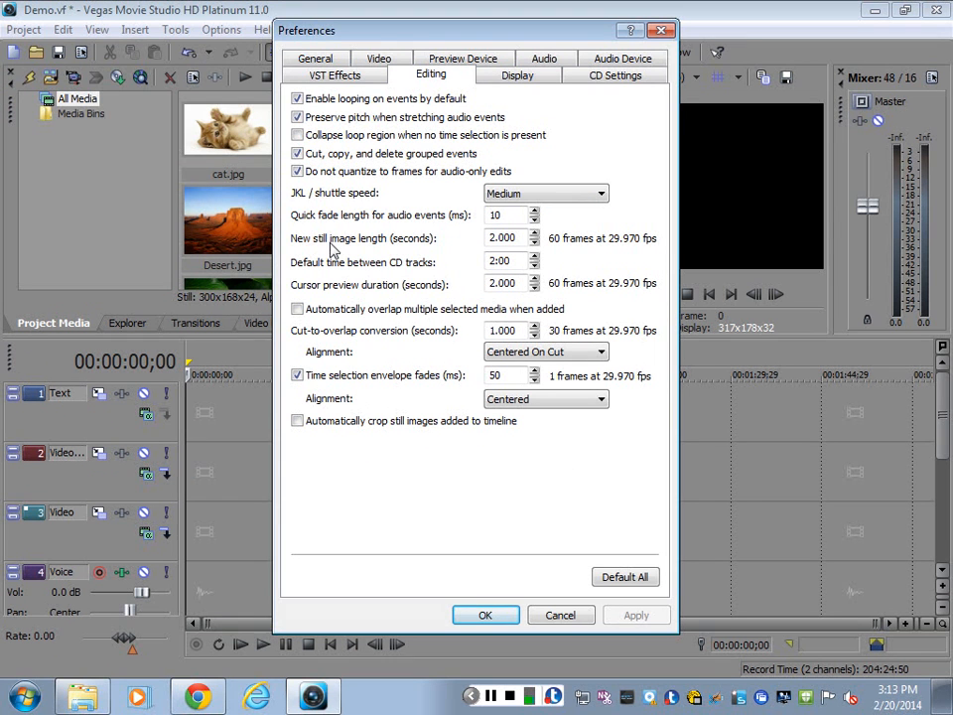
click(515, 241)
click(486, 616)
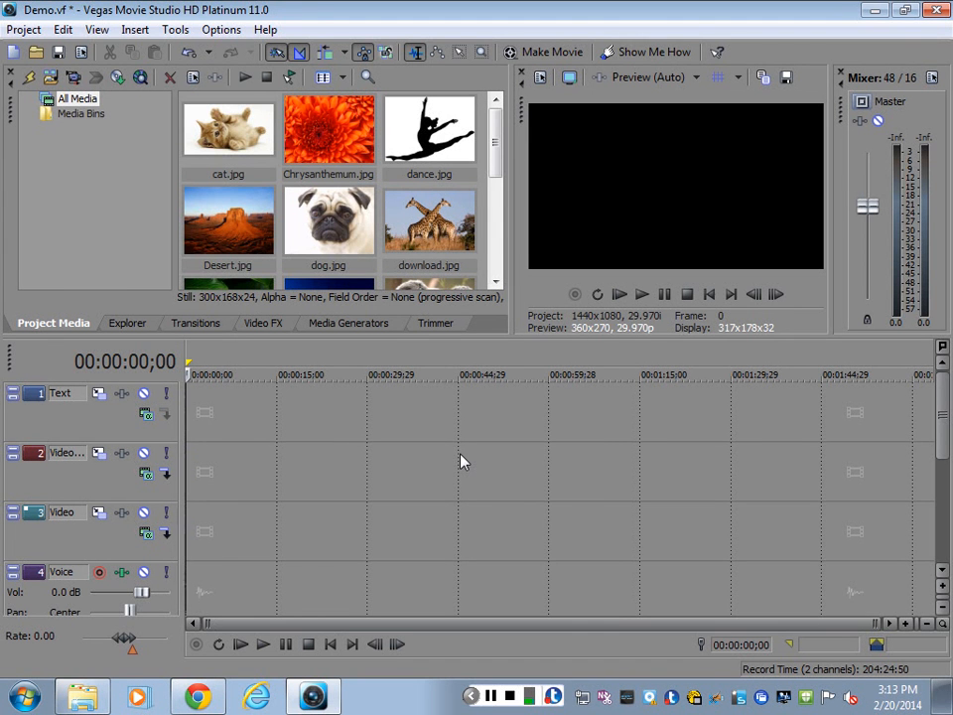
click(220, 30)
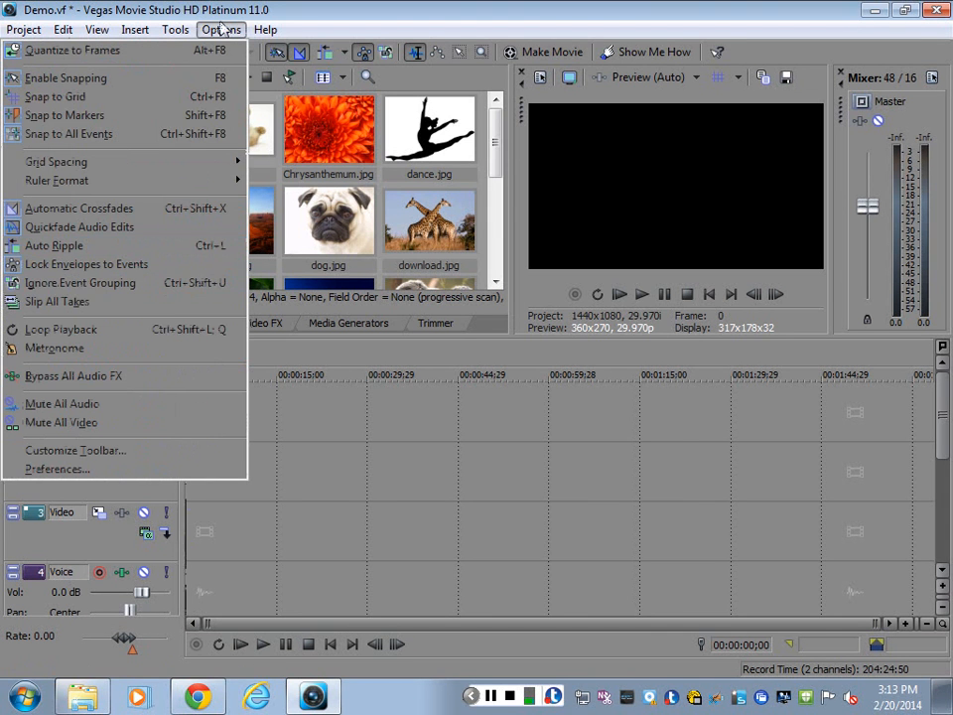
click(83, 468)
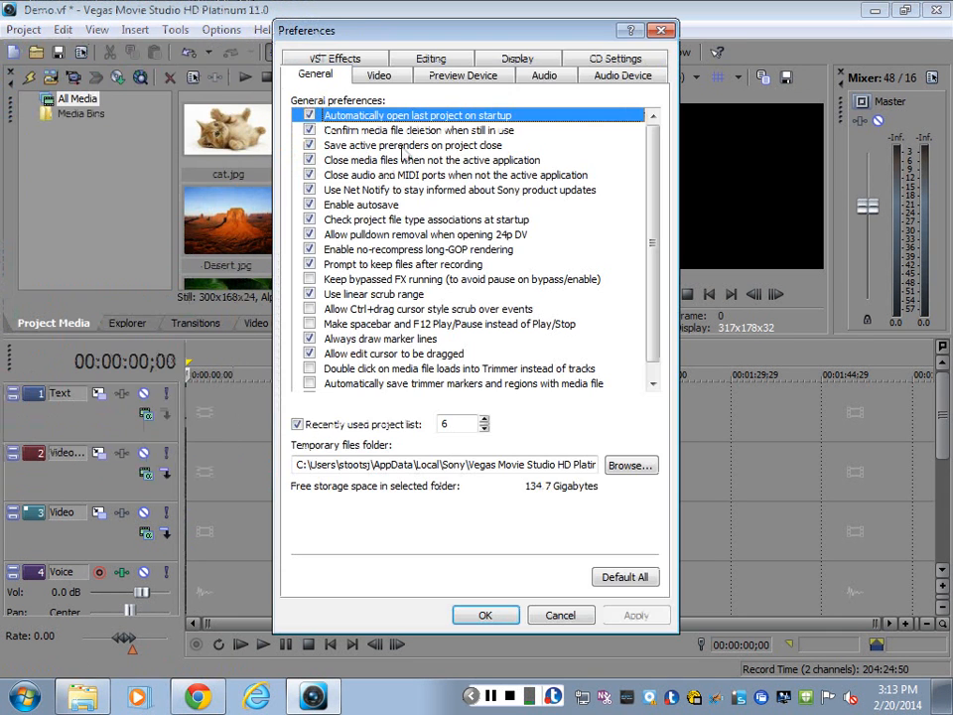
click(431, 59)
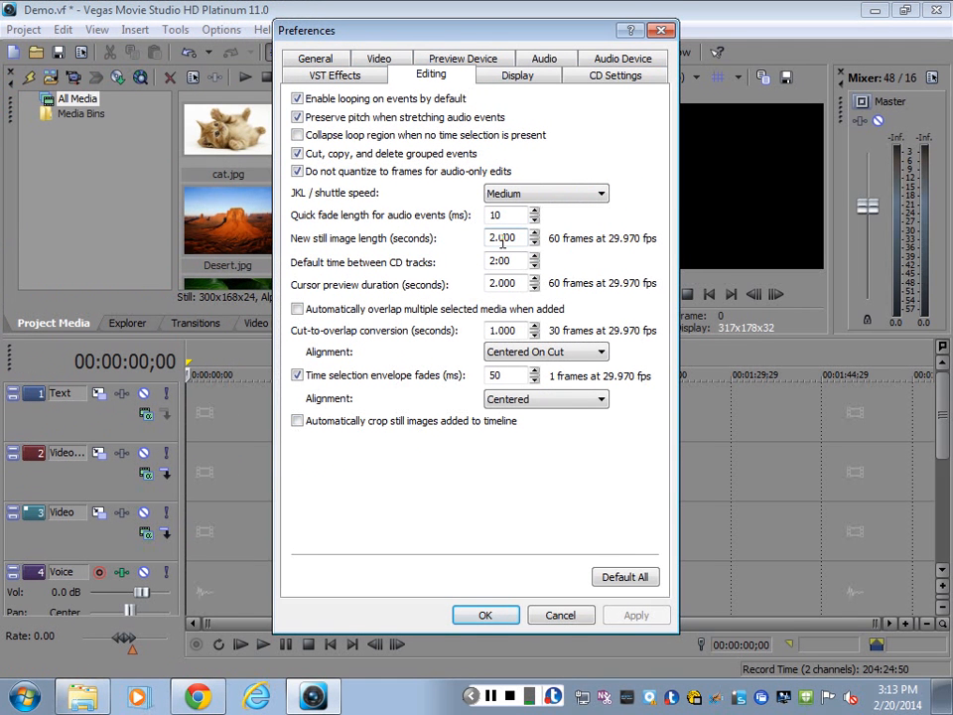
click(487, 615)
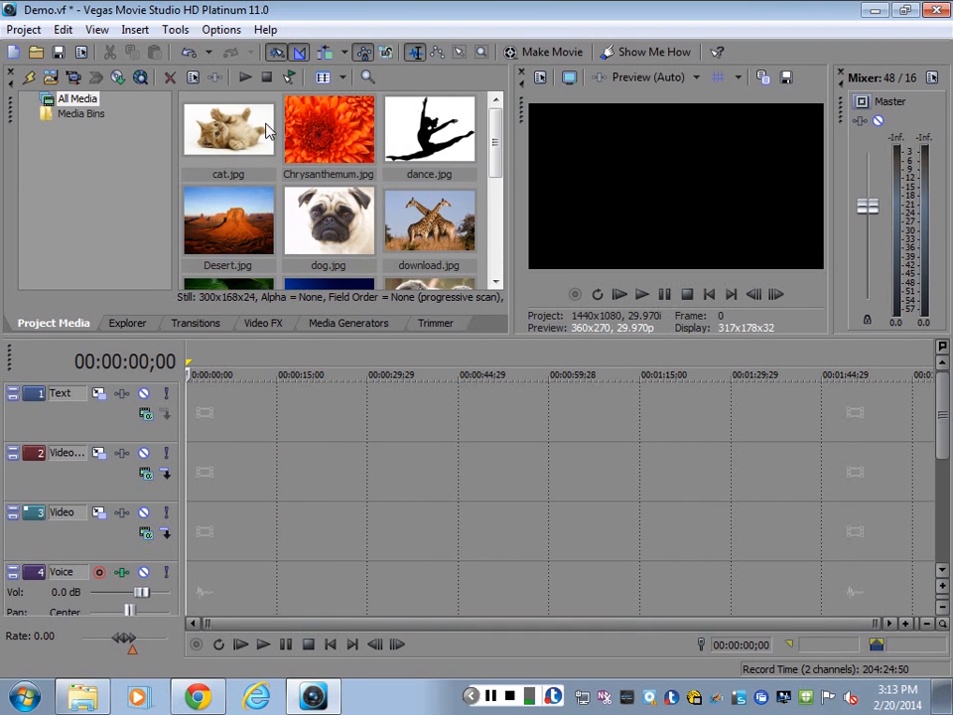
- Place cat.jpg from the Project Media at the start of video track 2
key(ctrl+a)
drag(260, 135, 235, 468)
click(266, 177)
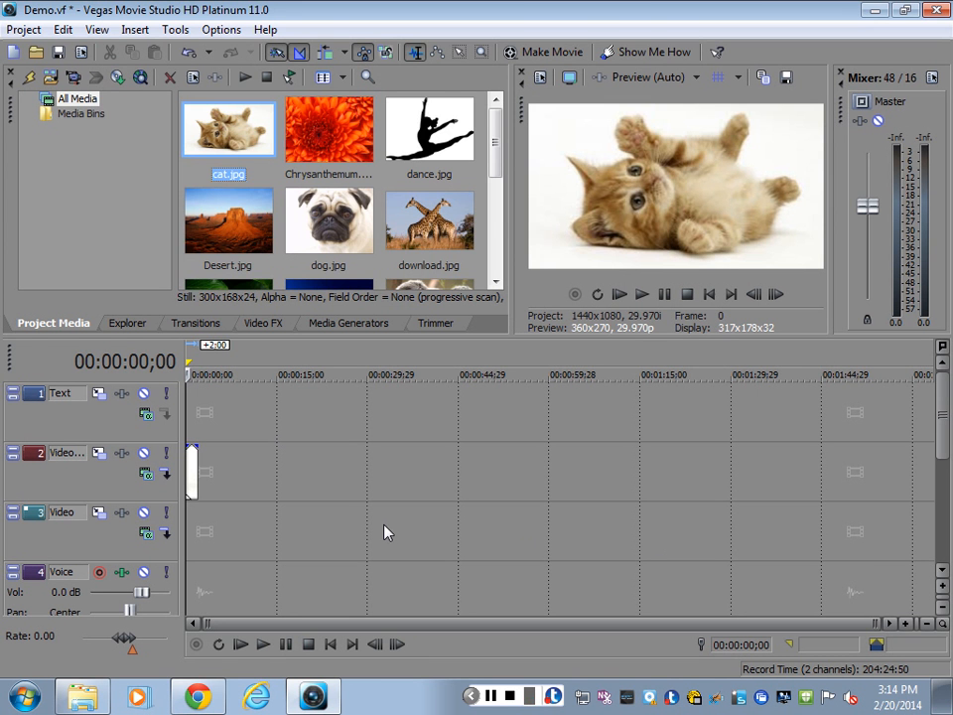
scroll(385, 528, down, 3)
scroll(378, 523, up, 3)
- Examine the cat.jpg clip on the timeline at closer and wider time scales
click(928, 626)
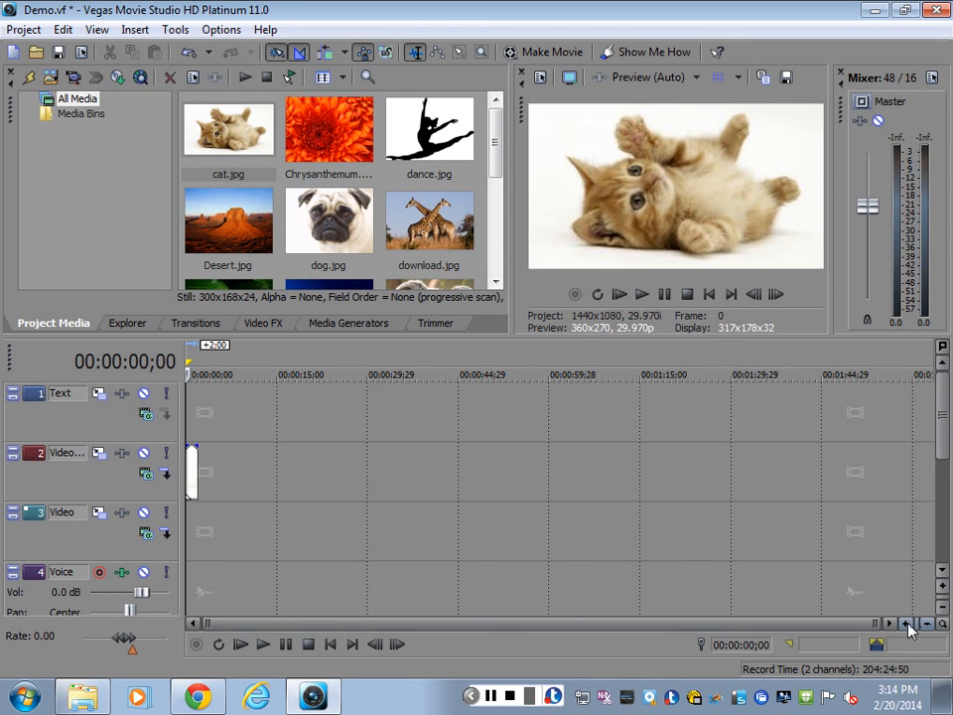
click(907, 624)
click(906, 624)
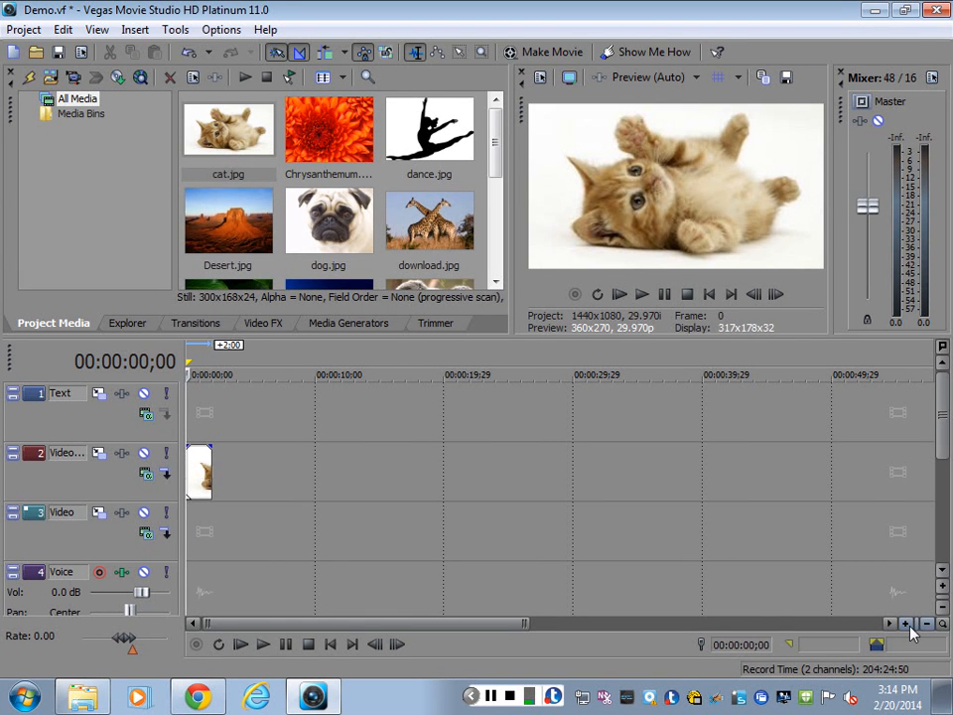
click(906, 624)
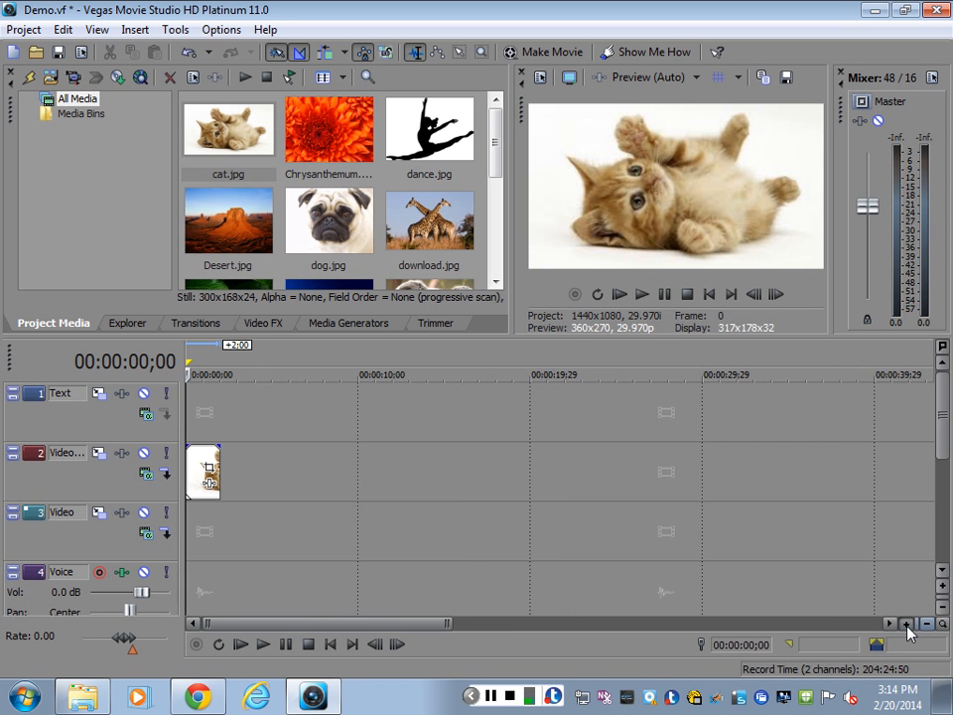
click(907, 625)
click(906, 624)
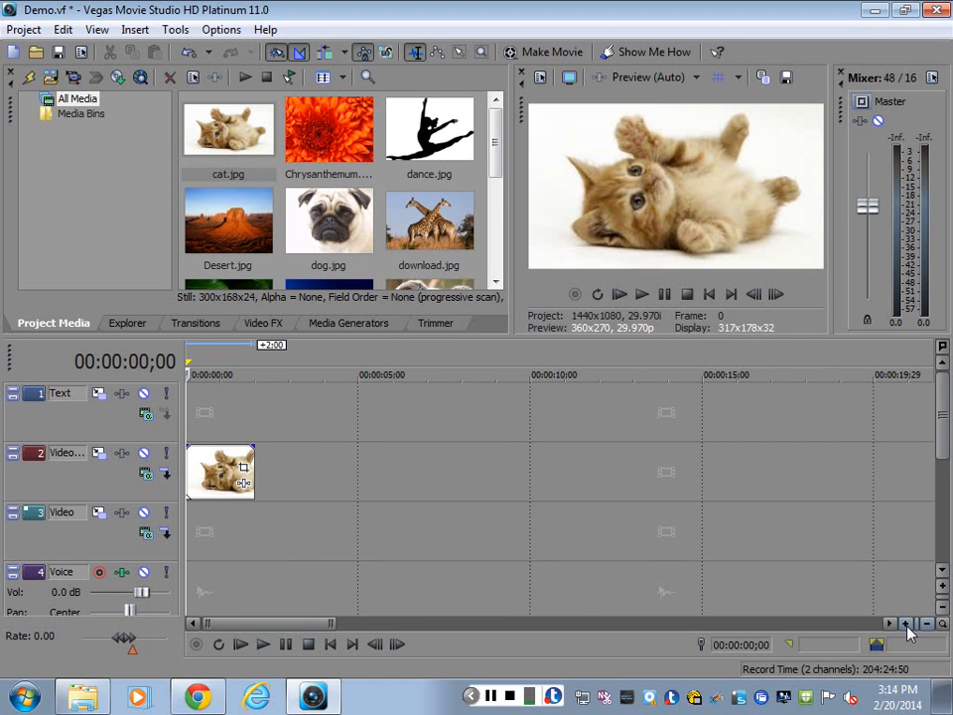
click(907, 625)
click(907, 626)
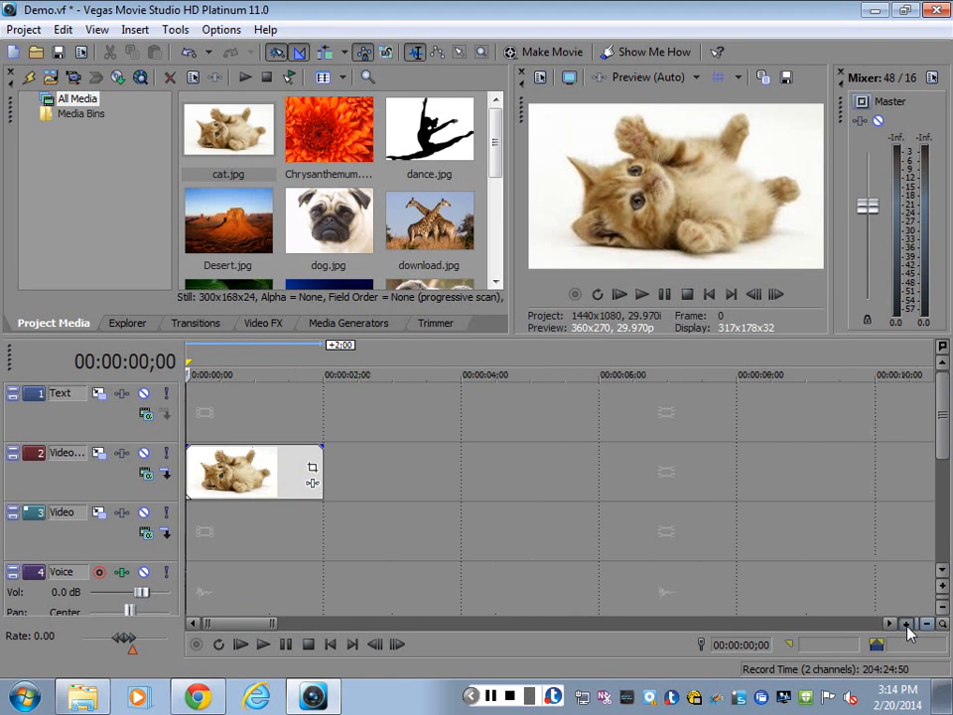
click(906, 625)
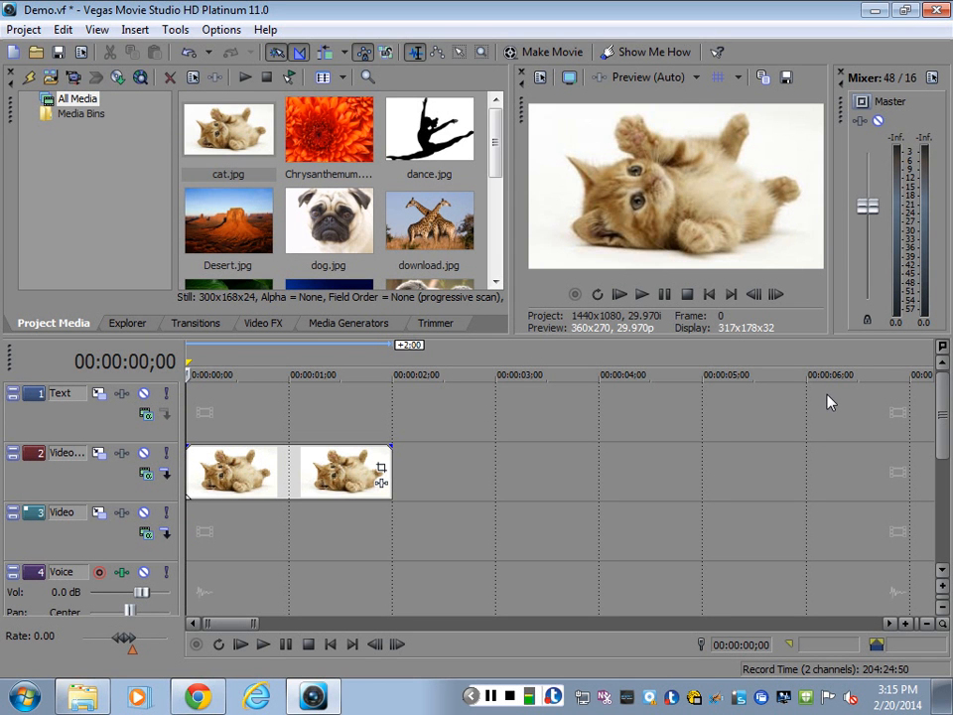
click(928, 624)
click(928, 623)
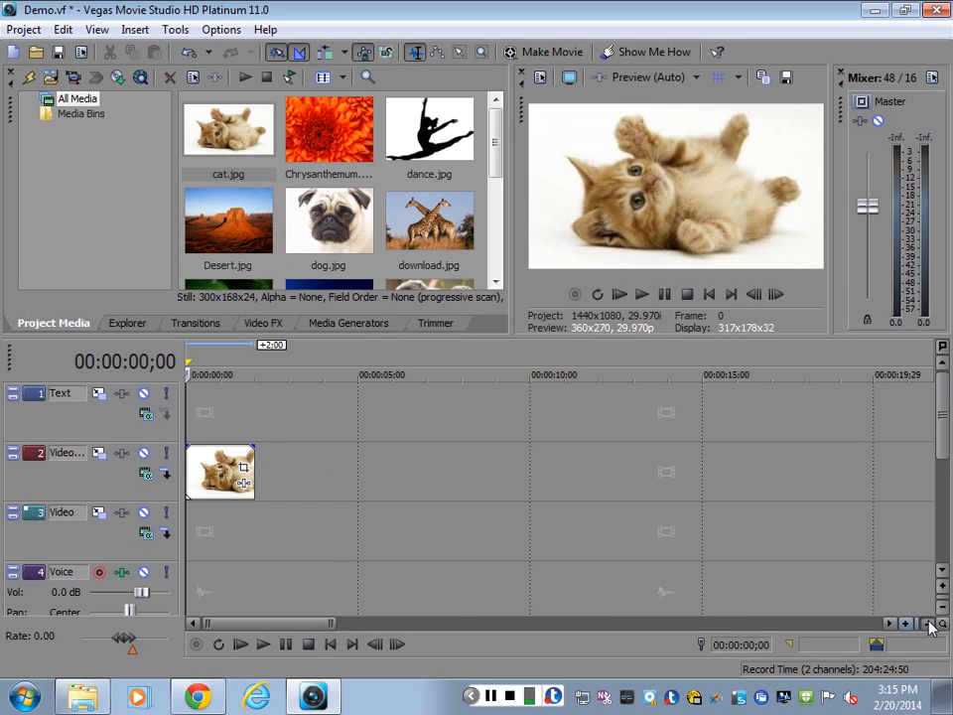
click(928, 623)
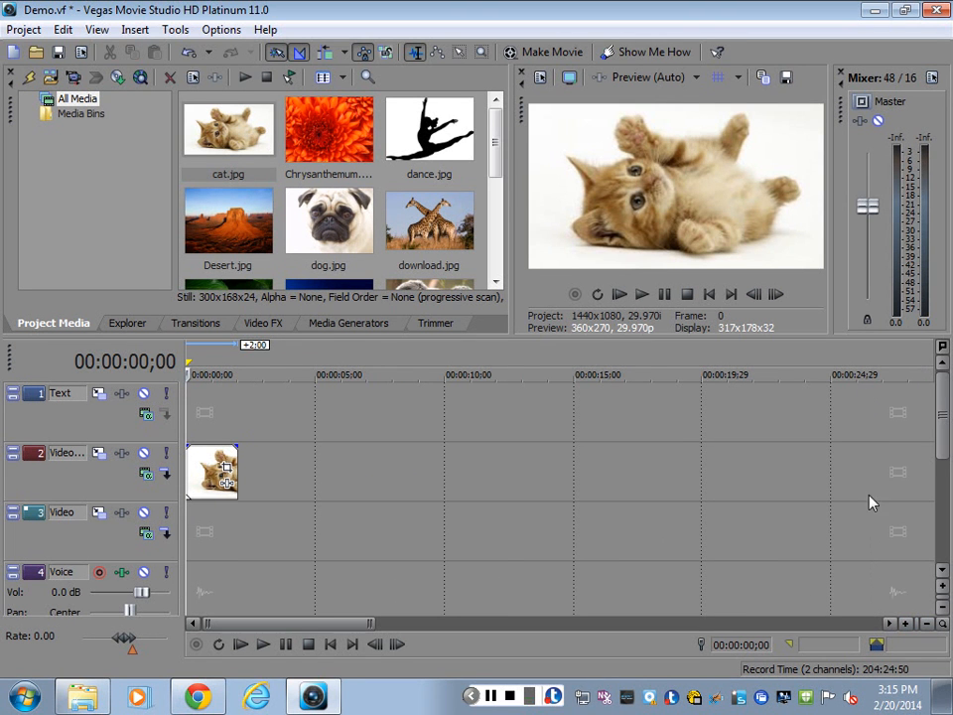
click(905, 624)
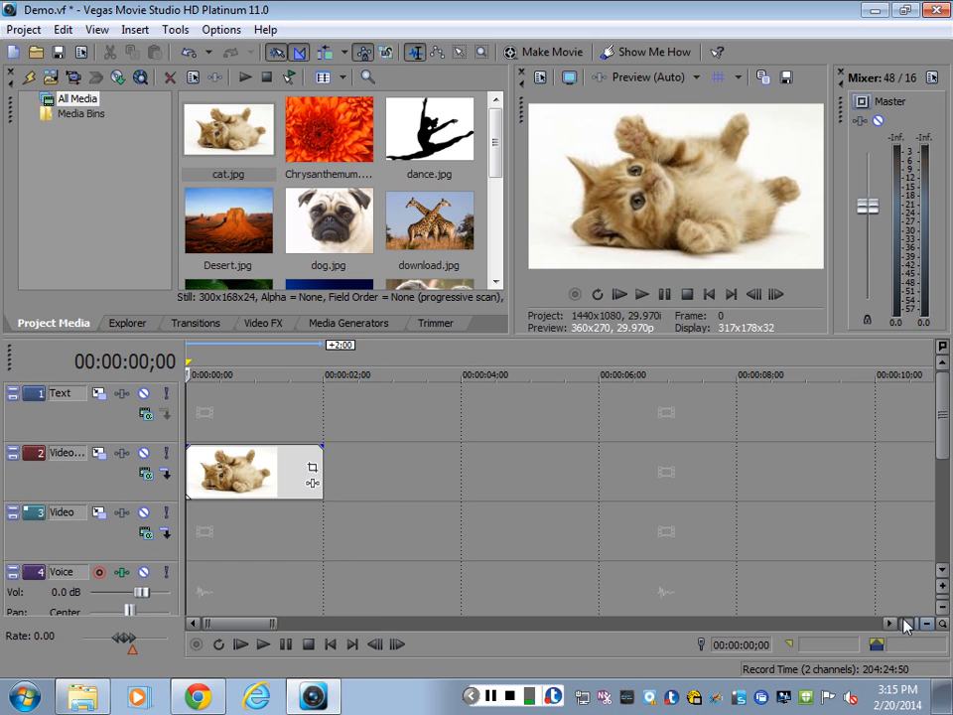
click(905, 624)
click(906, 624)
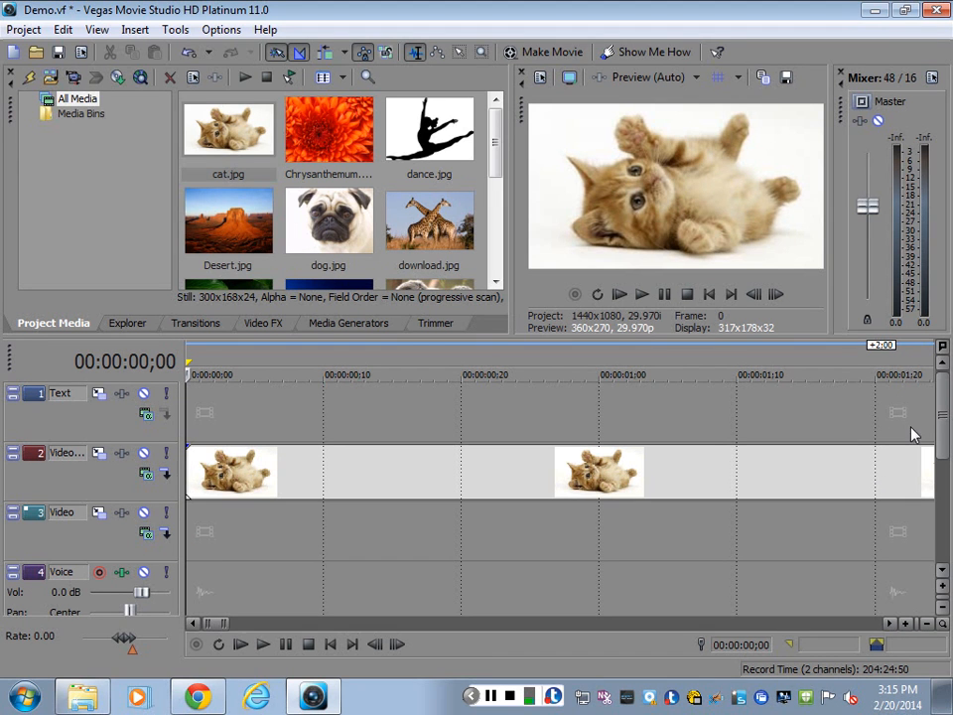
click(927, 623)
click(926, 623)
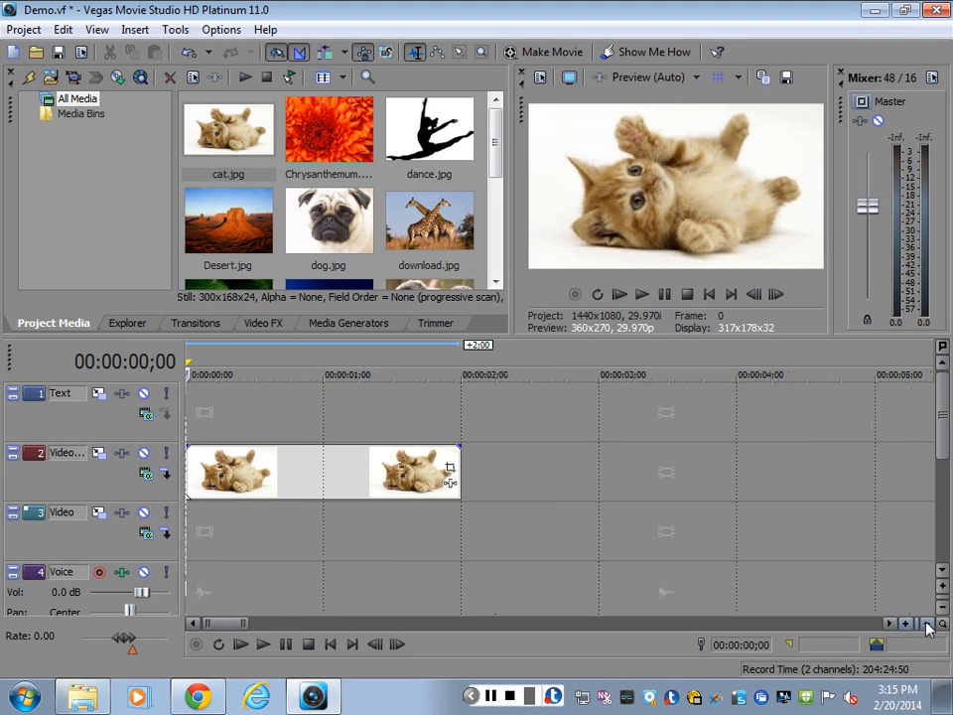
click(927, 623)
click(926, 623)
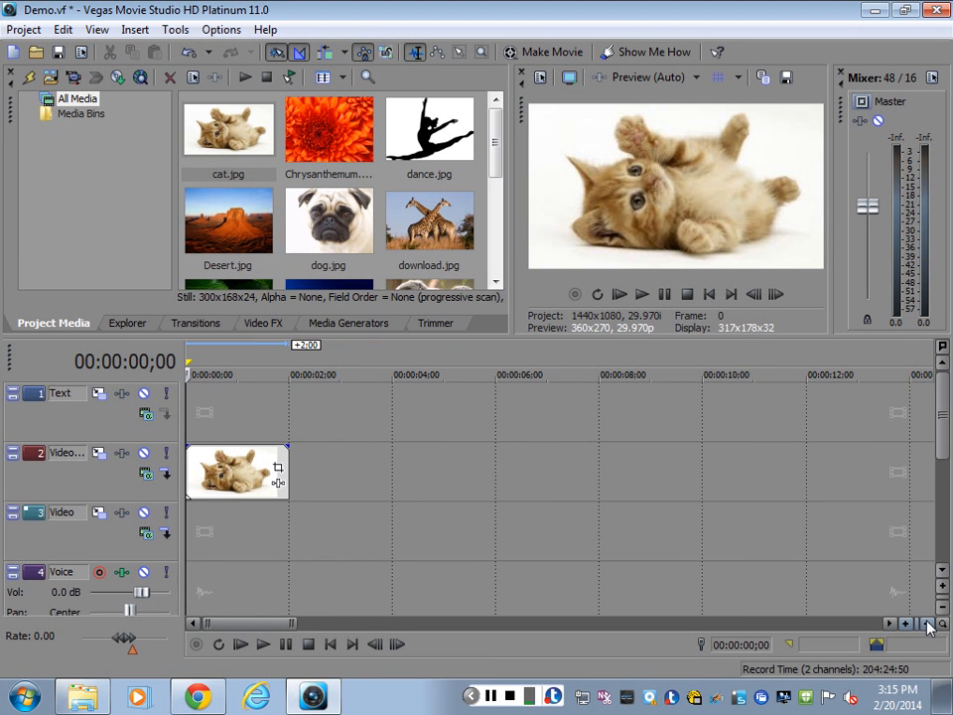
click(926, 623)
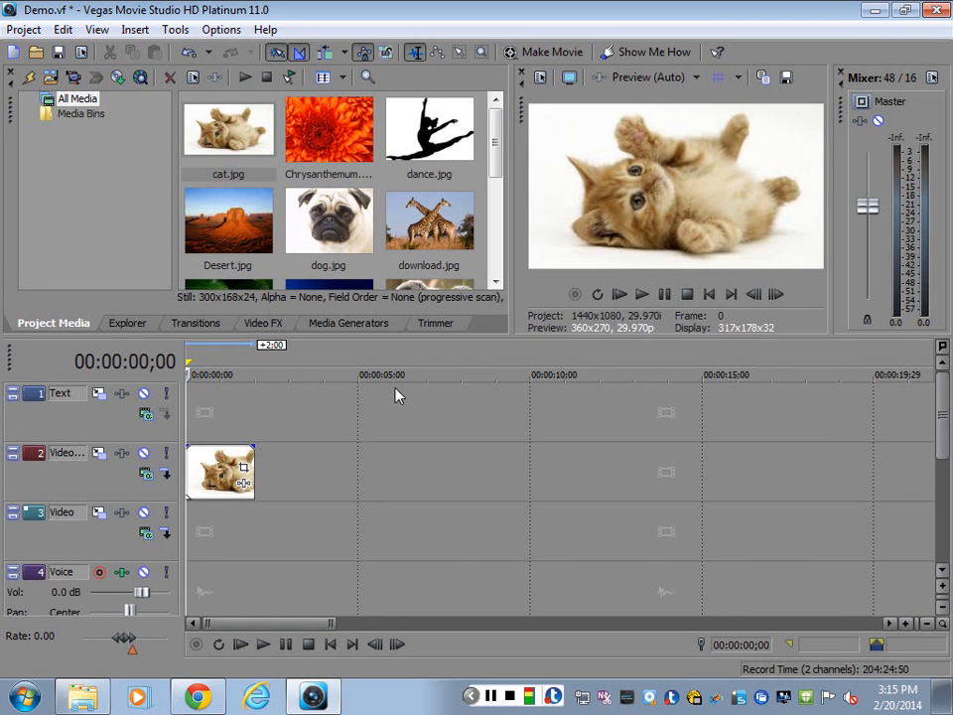
click(906, 624)
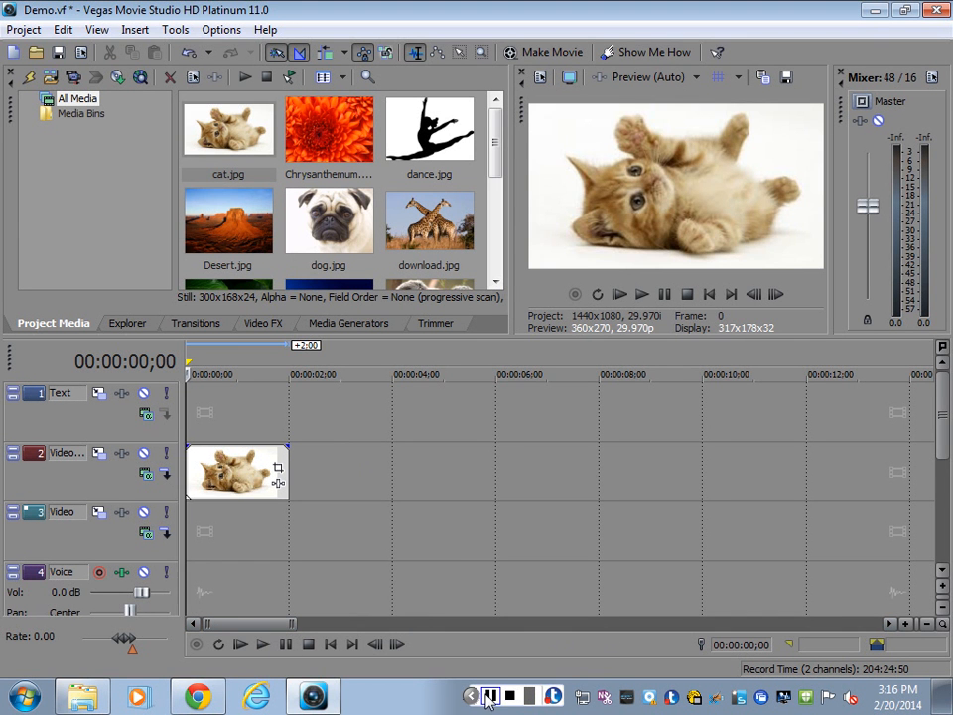
- Place Chrysanthemum.jpg from the Project Media just after the cat.jpg clip on video track 2
click(488, 700)
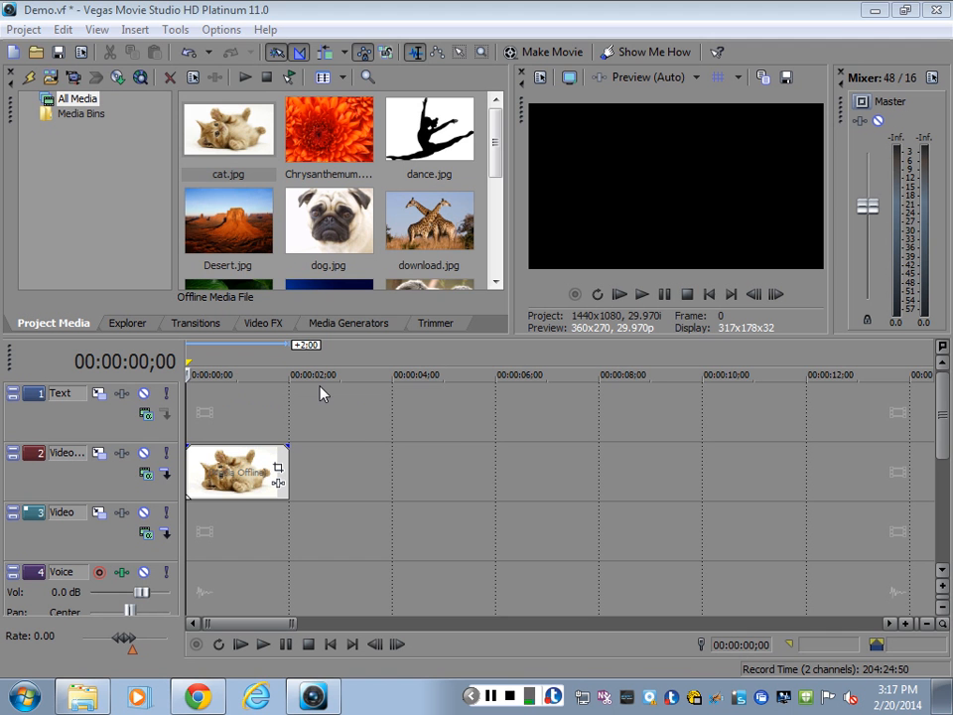
drag(329, 130, 312, 489)
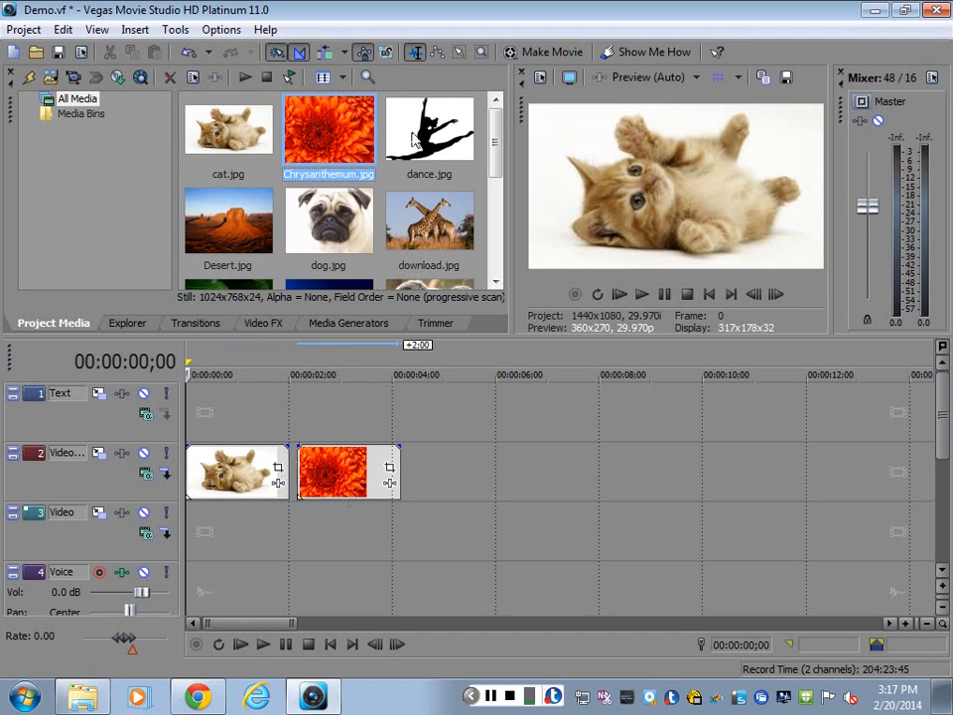
- Place dance.jpg and Desert.jpg from the Project Media one after the other behind the Chrysanthemum.jpg clip on video track 2
drag(415, 139, 432, 492)
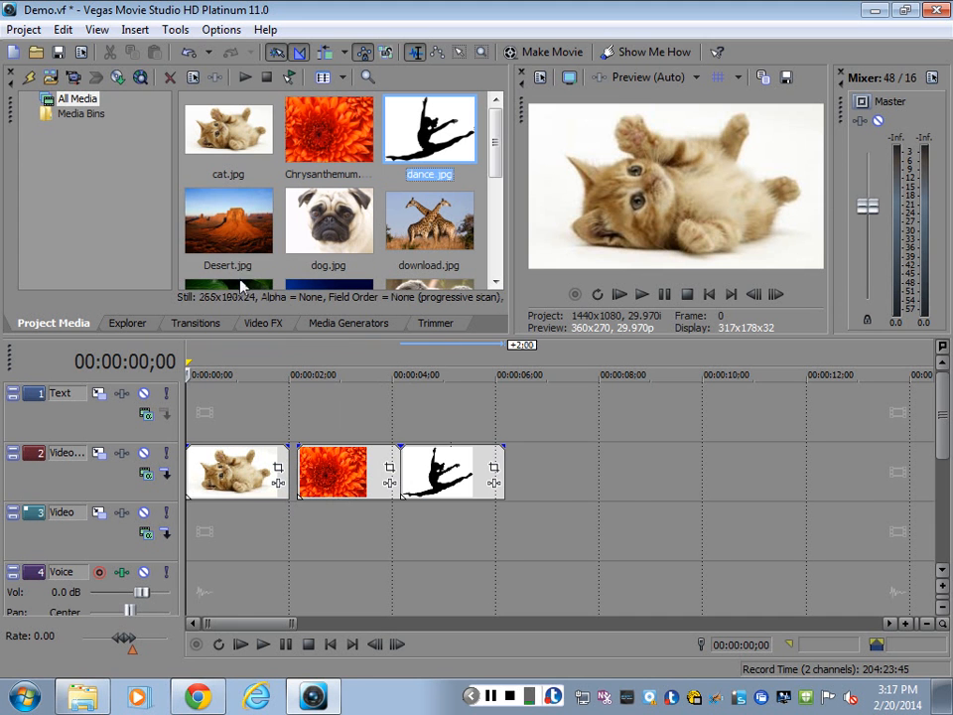
drag(220, 266, 534, 481)
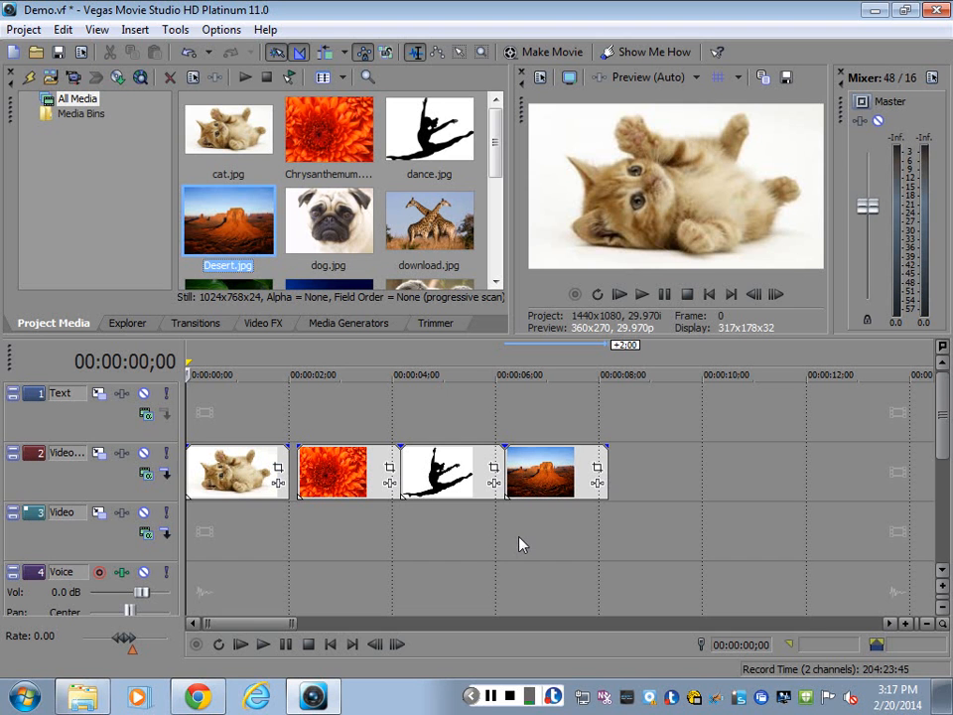
- Shift the Chrysanthemum, dance and Desert clips earlier on video track 2 so all four pictures sit edge to edge
drag(343, 476, 333, 469)
drag(438, 469, 431, 470)
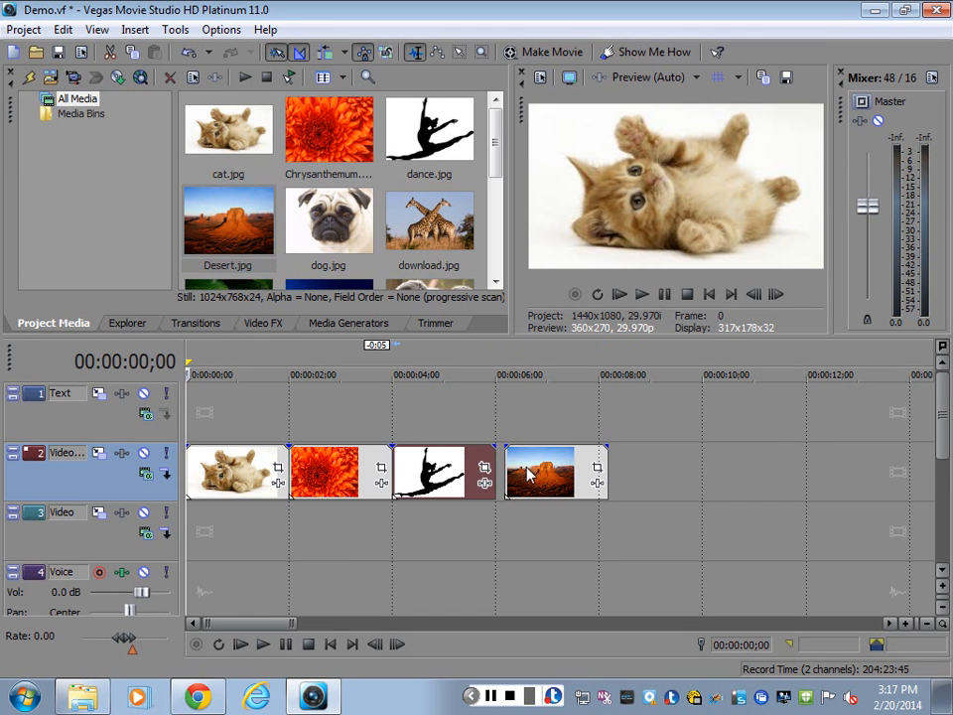
drag(533, 472, 522, 473)
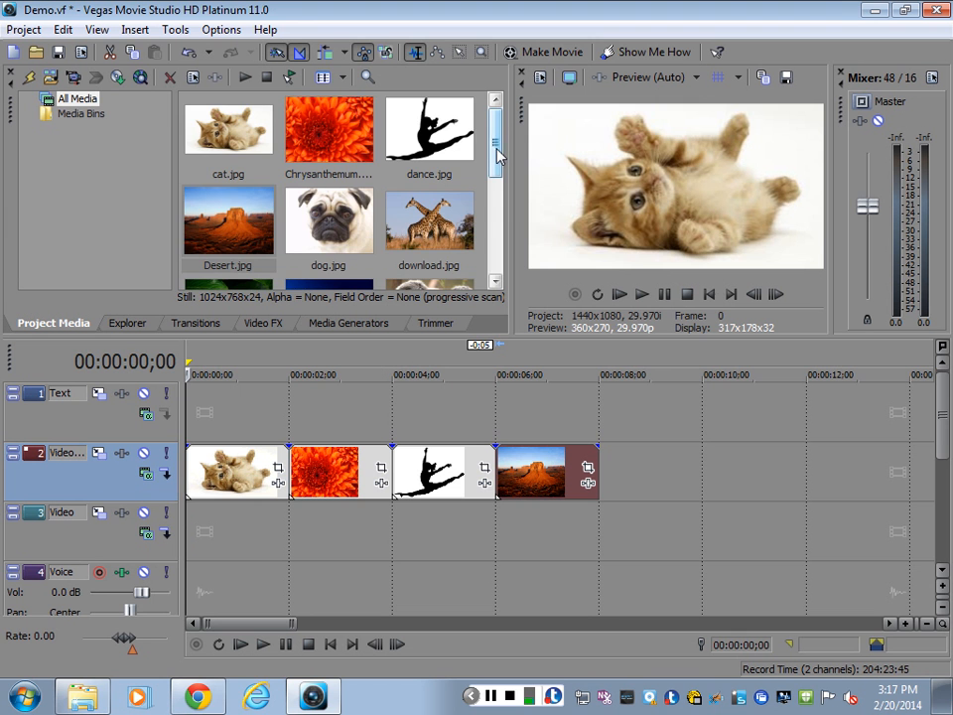
- Locate and select Sleep Away.mp3 in the Project Media
drag(495, 154, 499, 248)
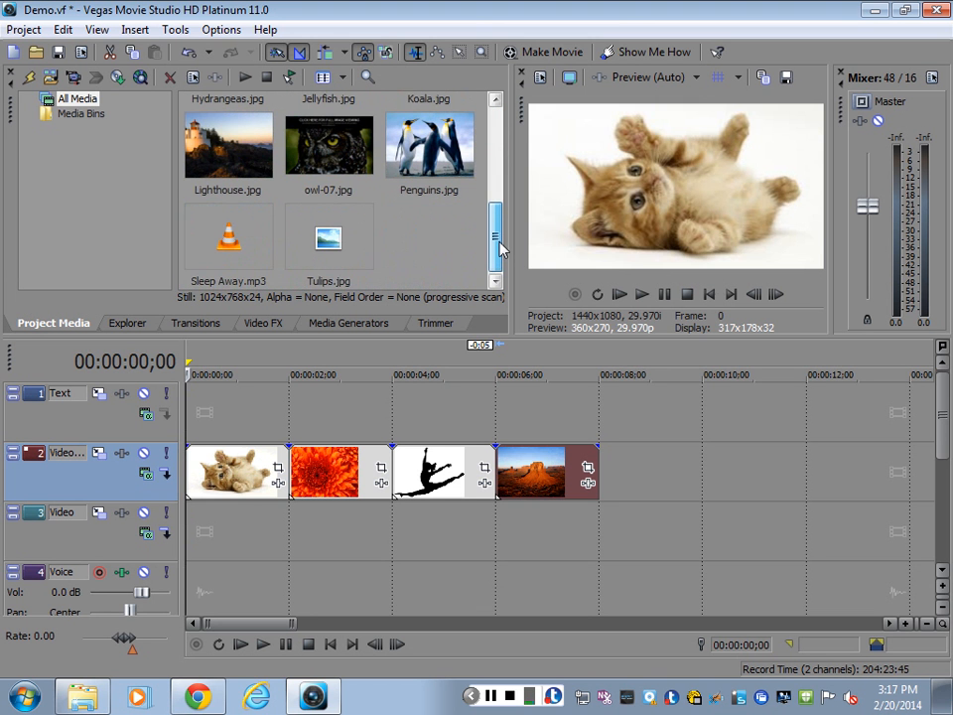
click(227, 241)
click(227, 242)
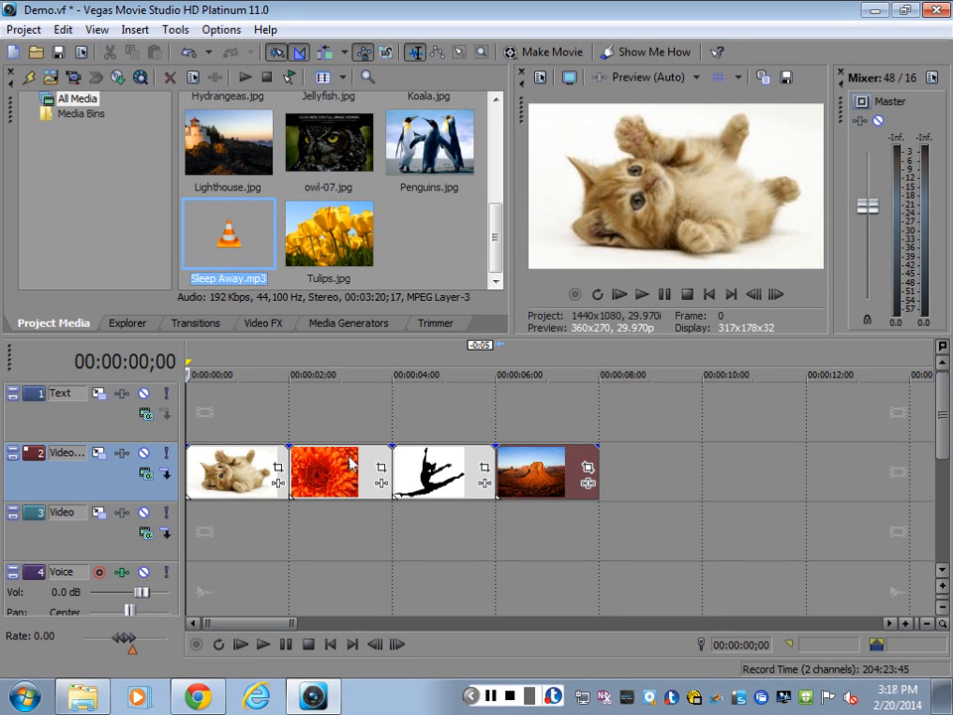
- Move the cat, Chrysanthemum, dance and Desert clips from video track 2 down to video track 3, keeping their order and start times
click(229, 468)
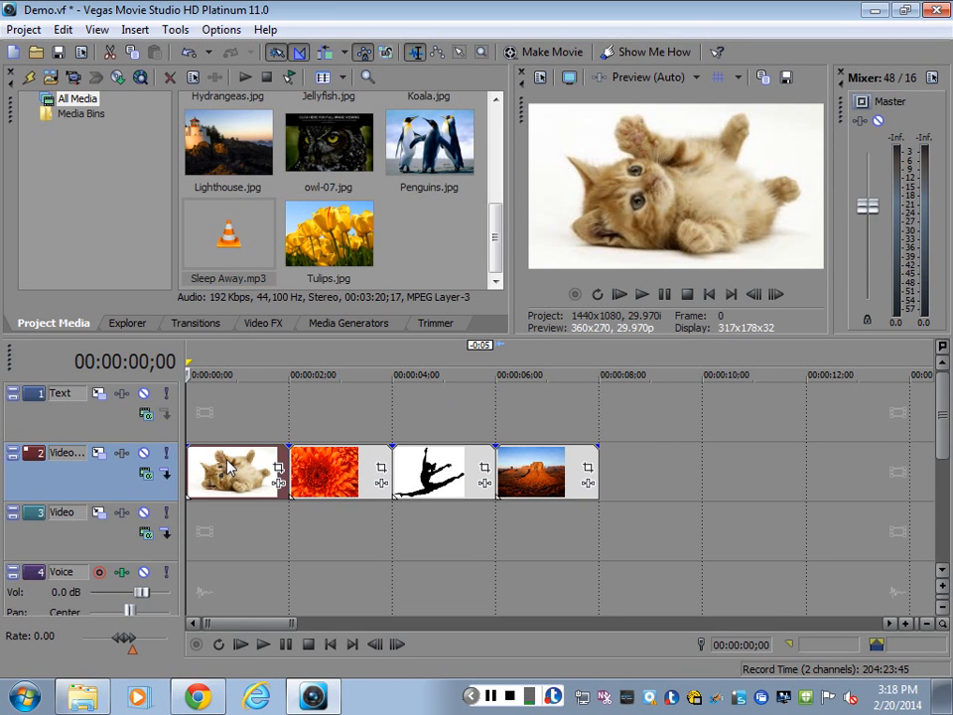
drag(230, 467, 210, 526)
drag(325, 464, 320, 529)
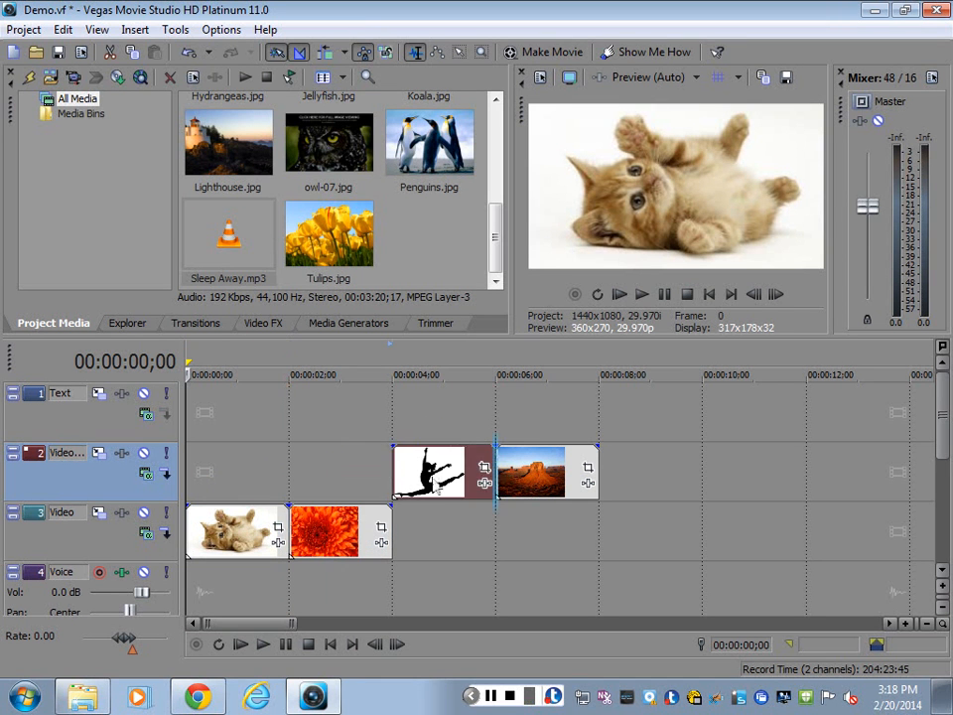
drag(437, 472, 437, 531)
drag(520, 484, 532, 520)
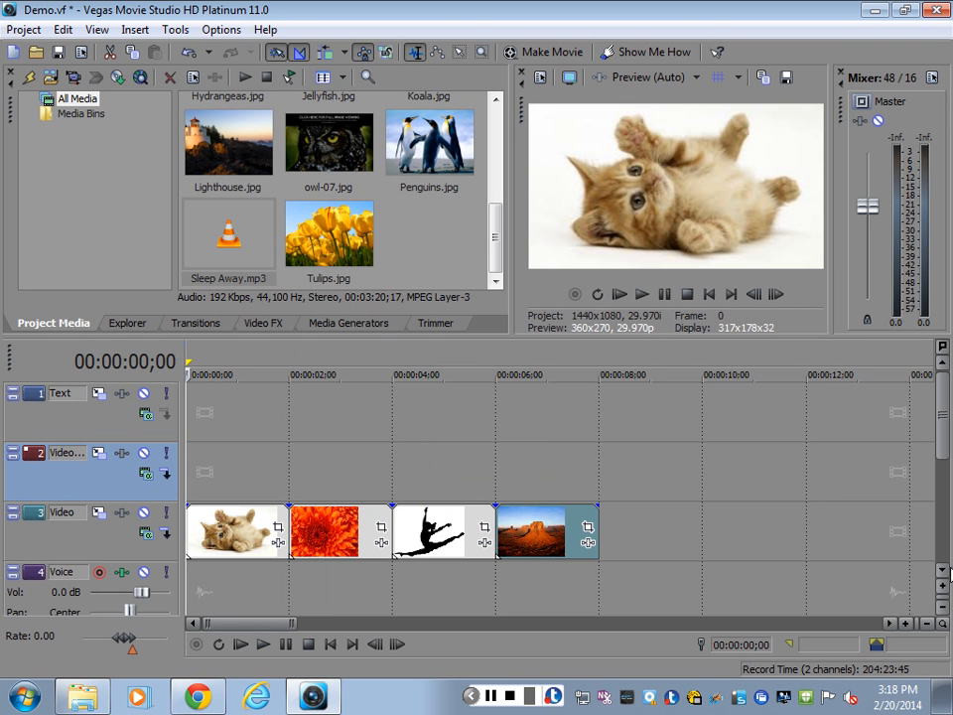
- Place Sleep Away.mp3 on music track 5, aligned to 00:00:00;00, and narrow the track header area slightly
click(942, 573)
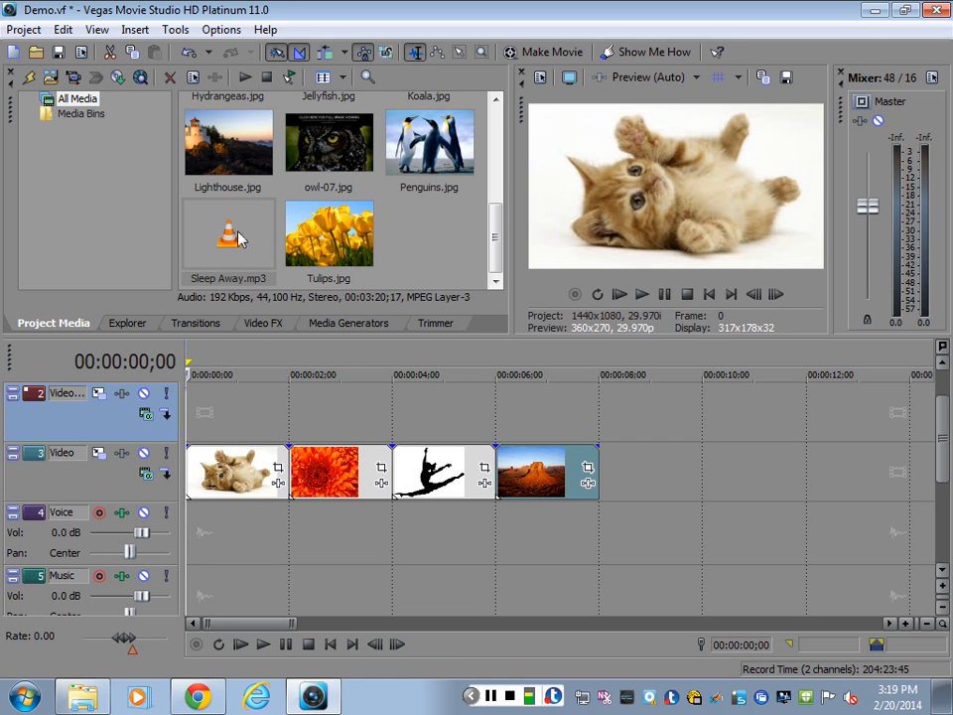
drag(246, 239, 204, 602)
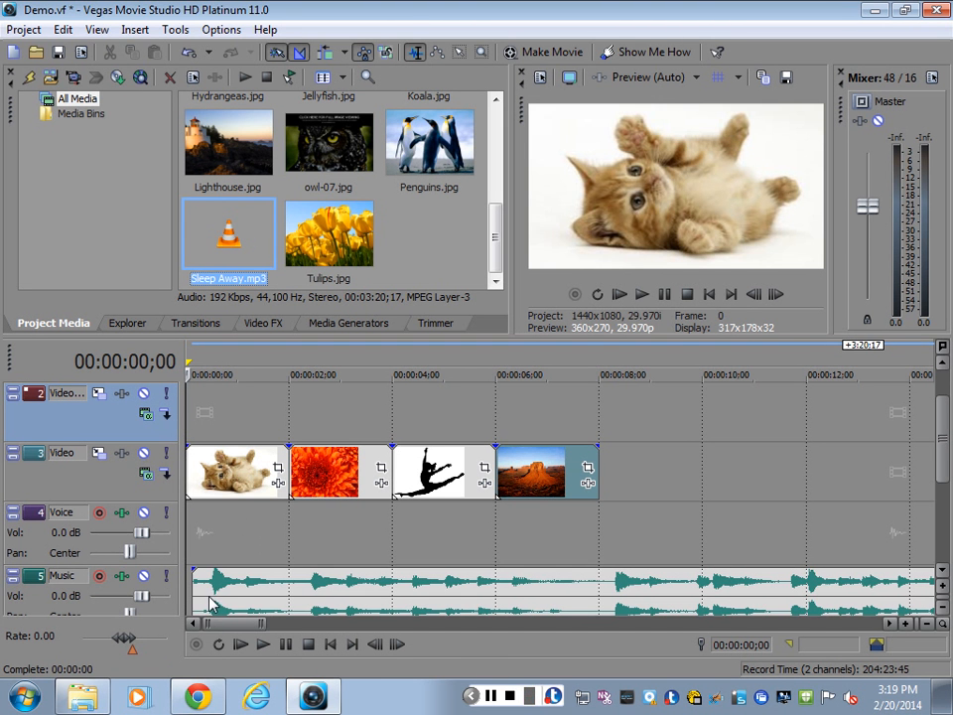
click(401, 601)
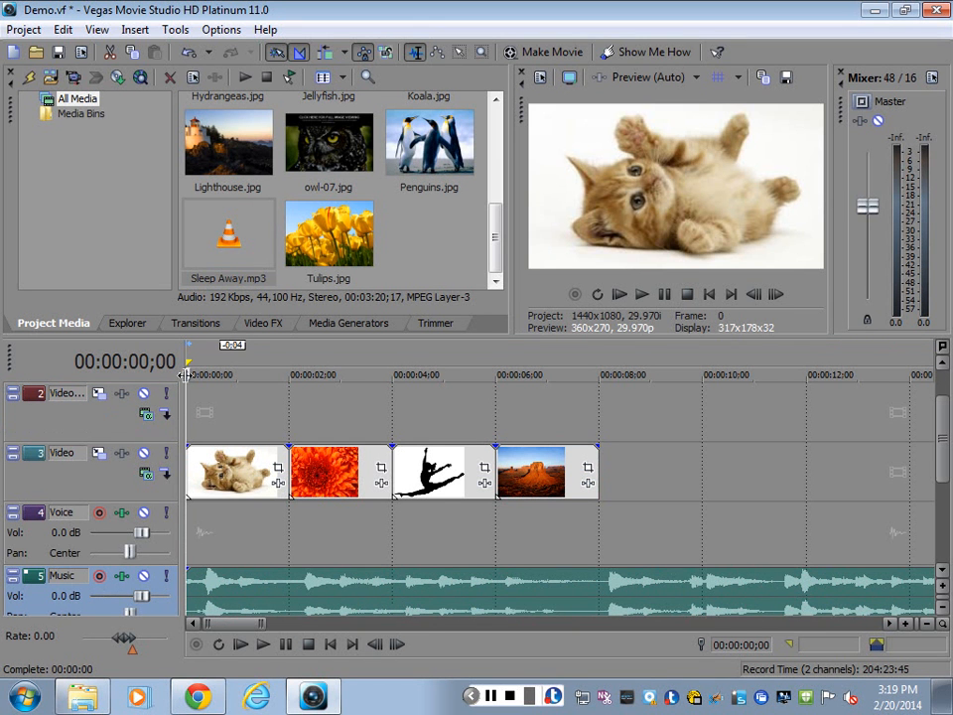
drag(186, 374, 169, 374)
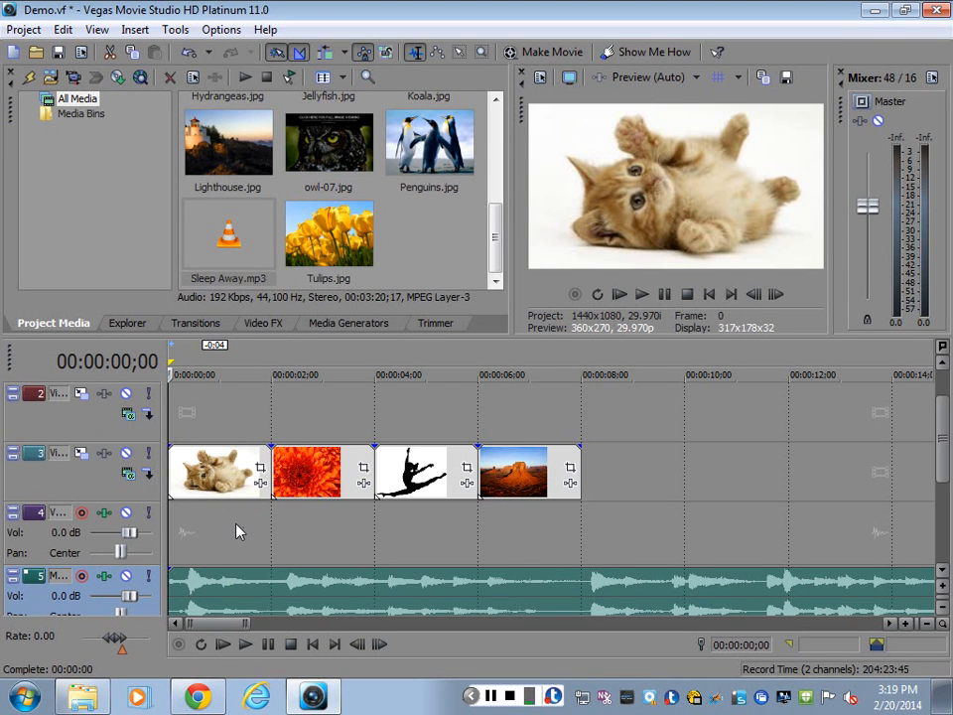
- Play the start of the project, unmute the computer's sound, and return the playhead to the beginning
click(246, 645)
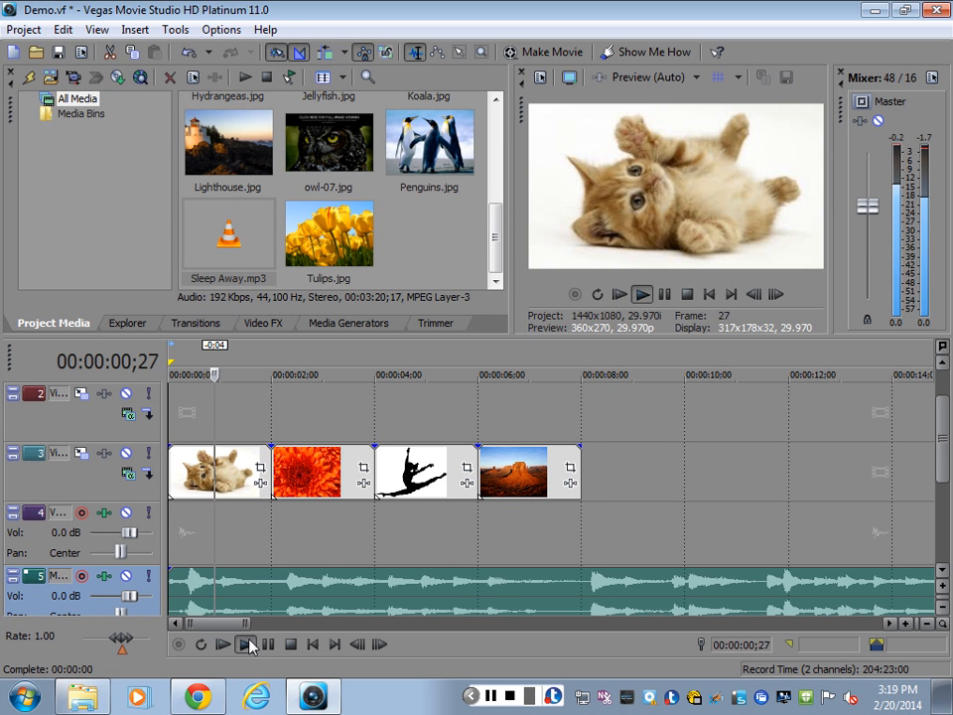
click(268, 645)
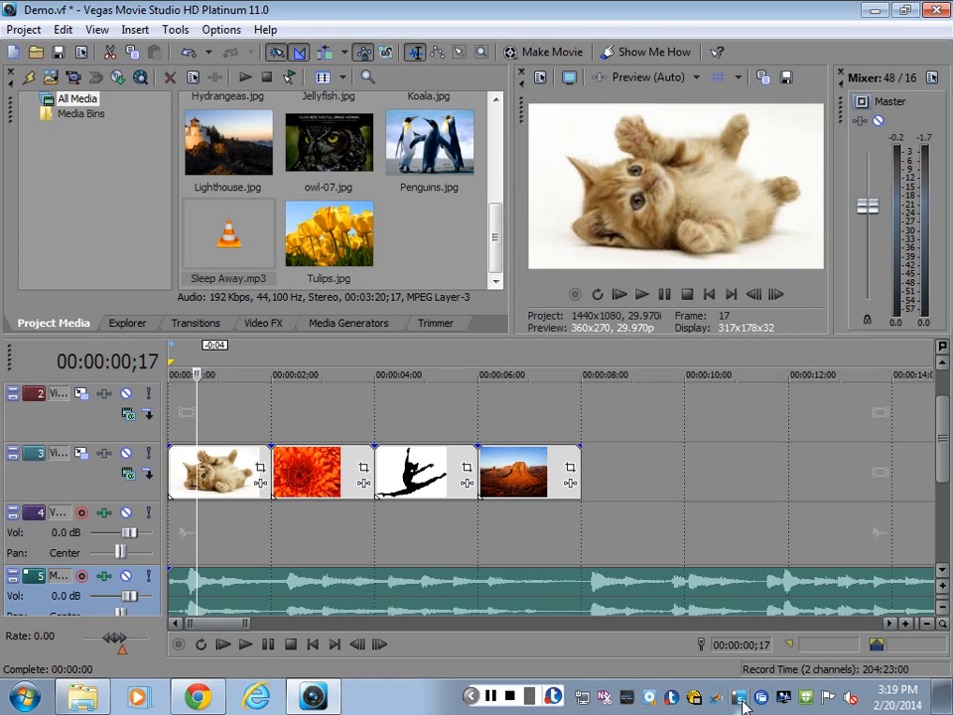
click(850, 698)
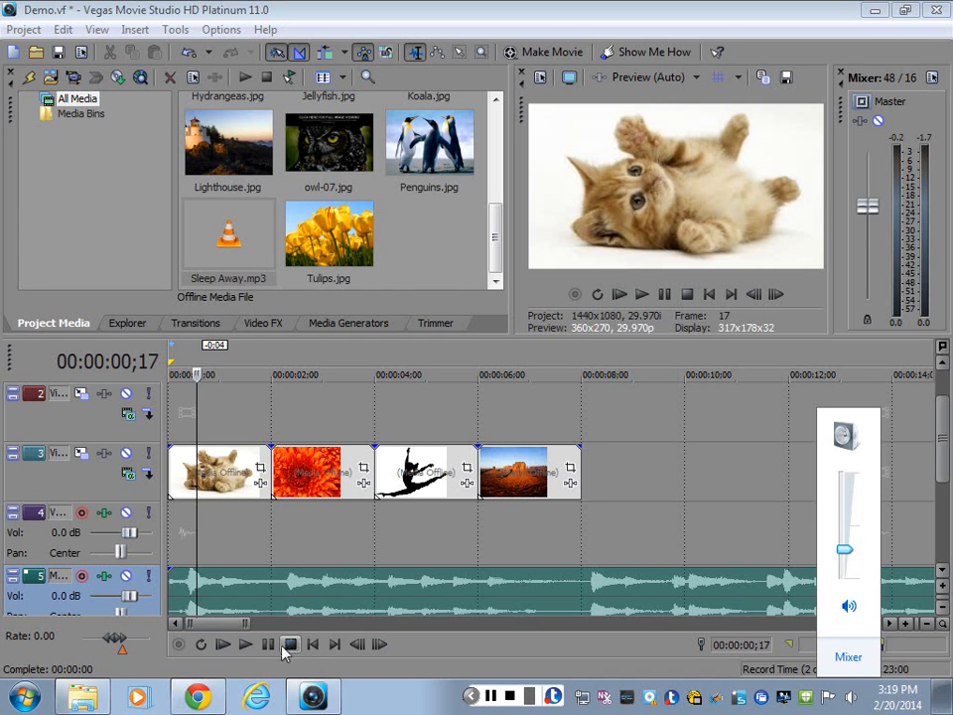
click(312, 645)
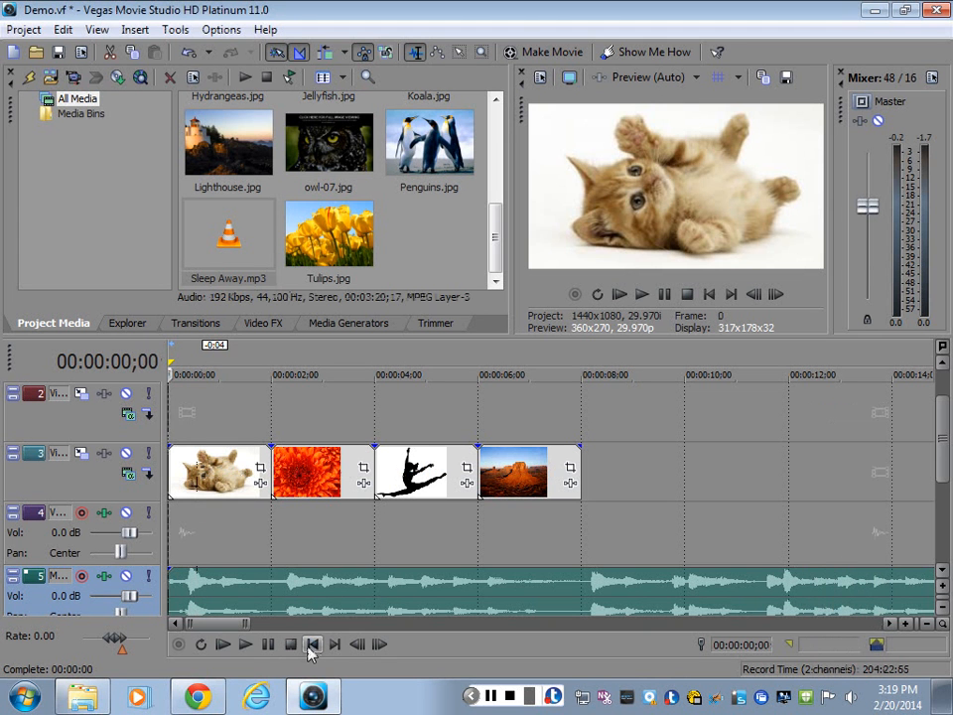
- Play the opening of the timeline several times to hear where the music actually begins
click(247, 645)
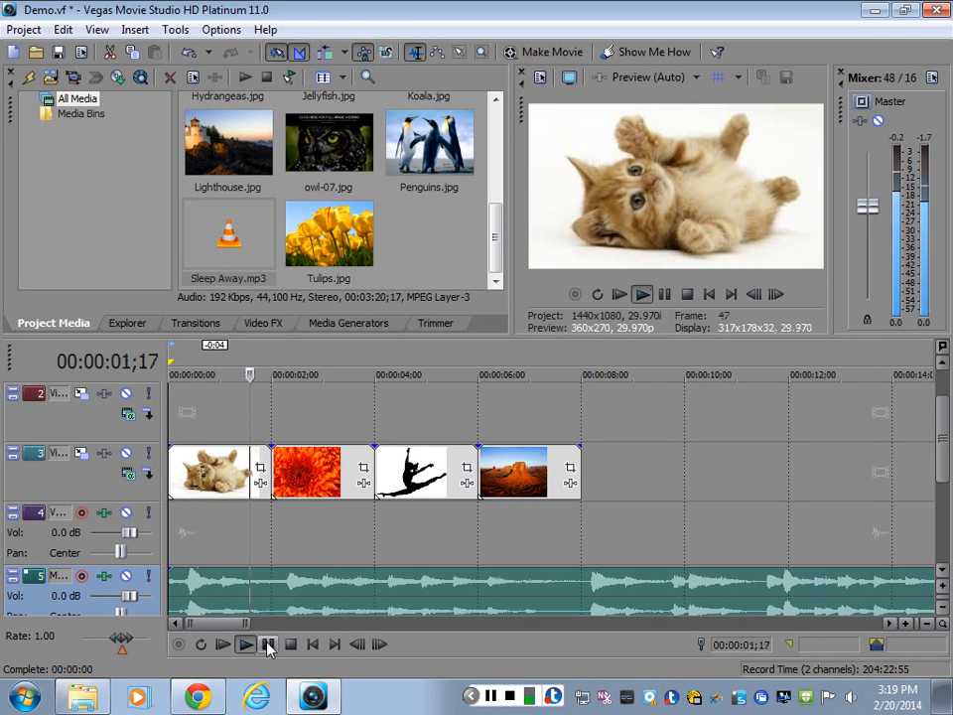
click(268, 644)
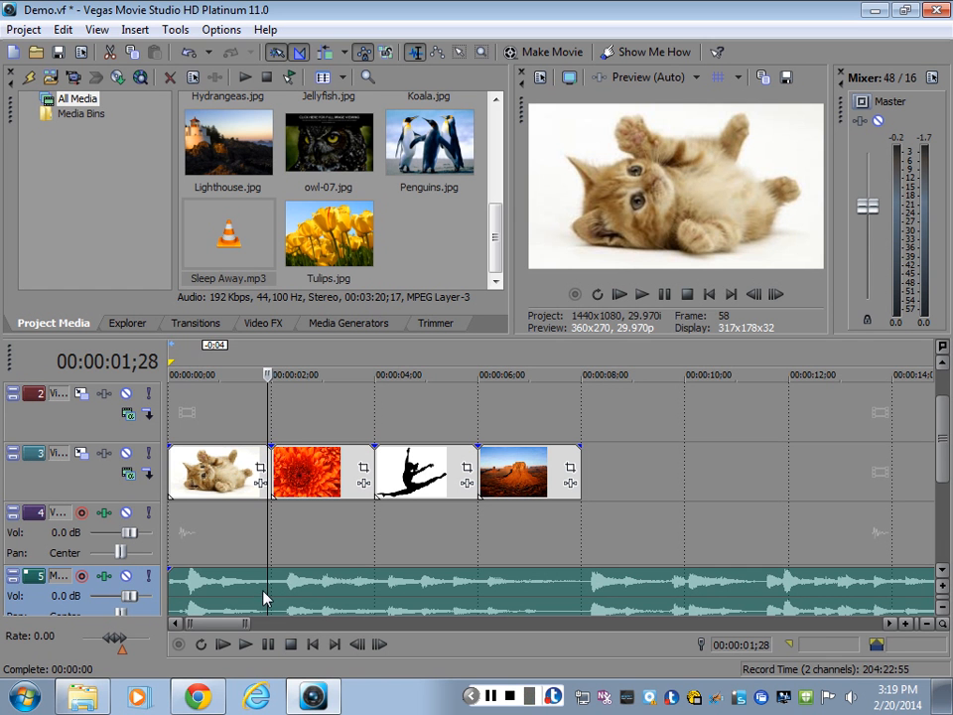
click(312, 644)
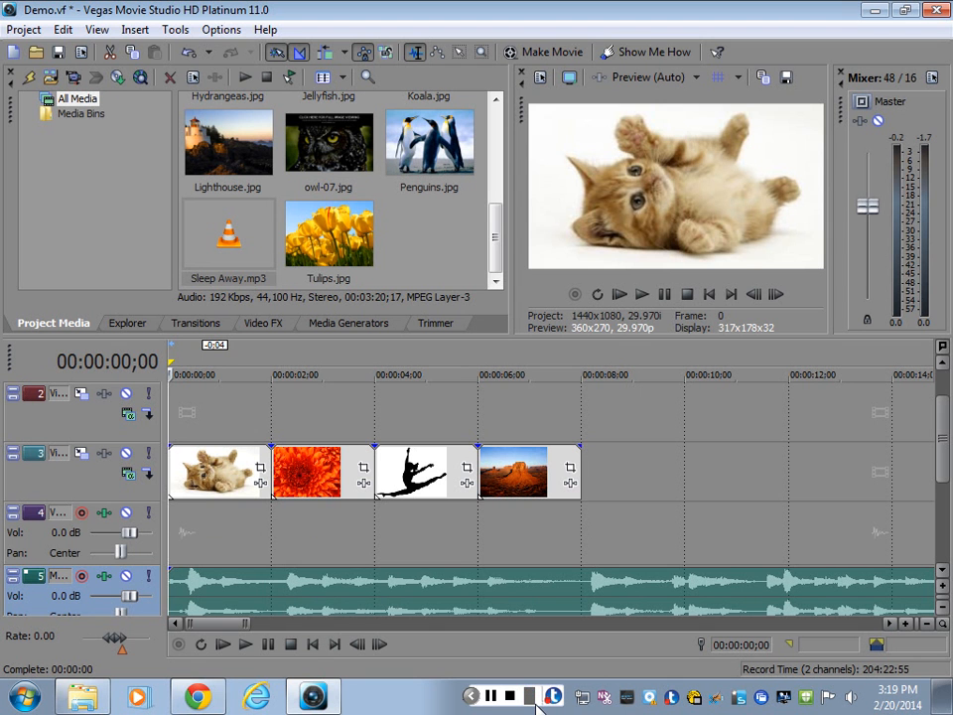
click(246, 647)
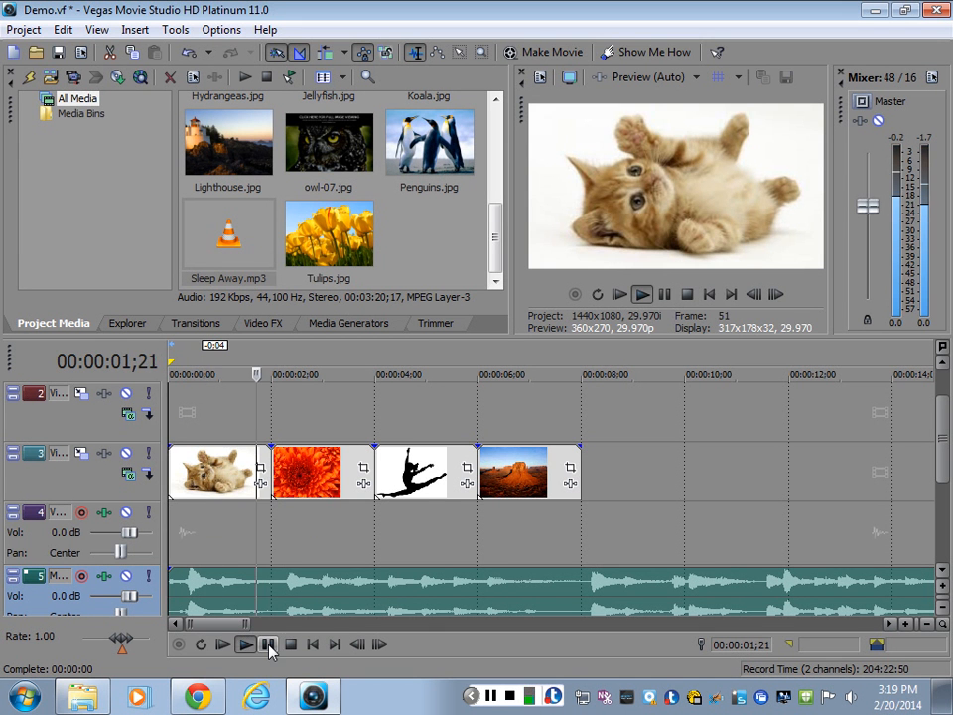
click(269, 646)
click(311, 645)
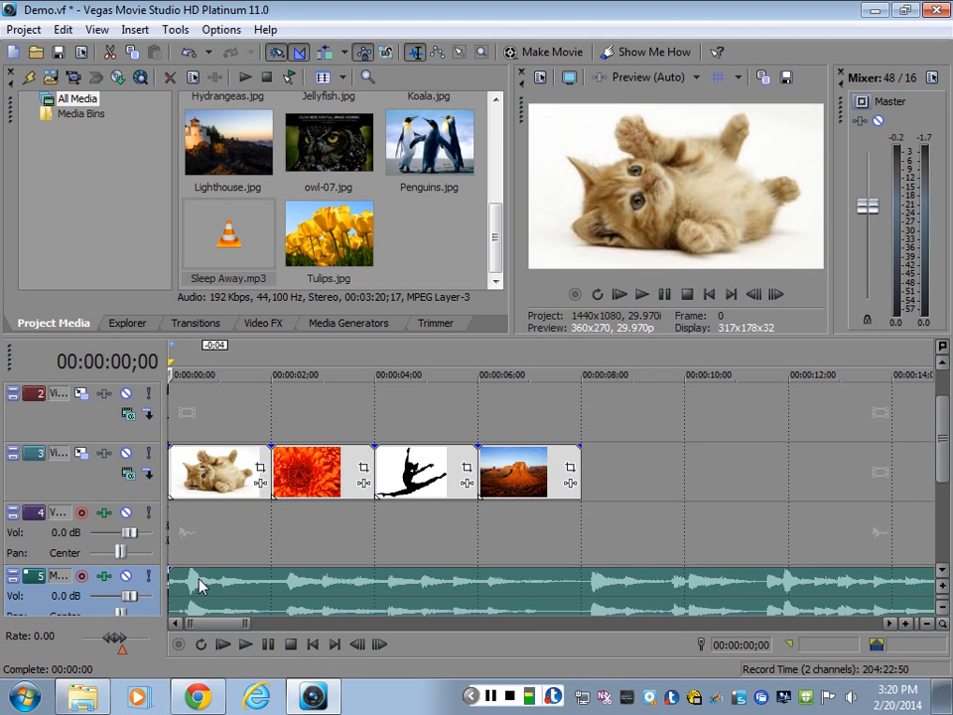
key(space)
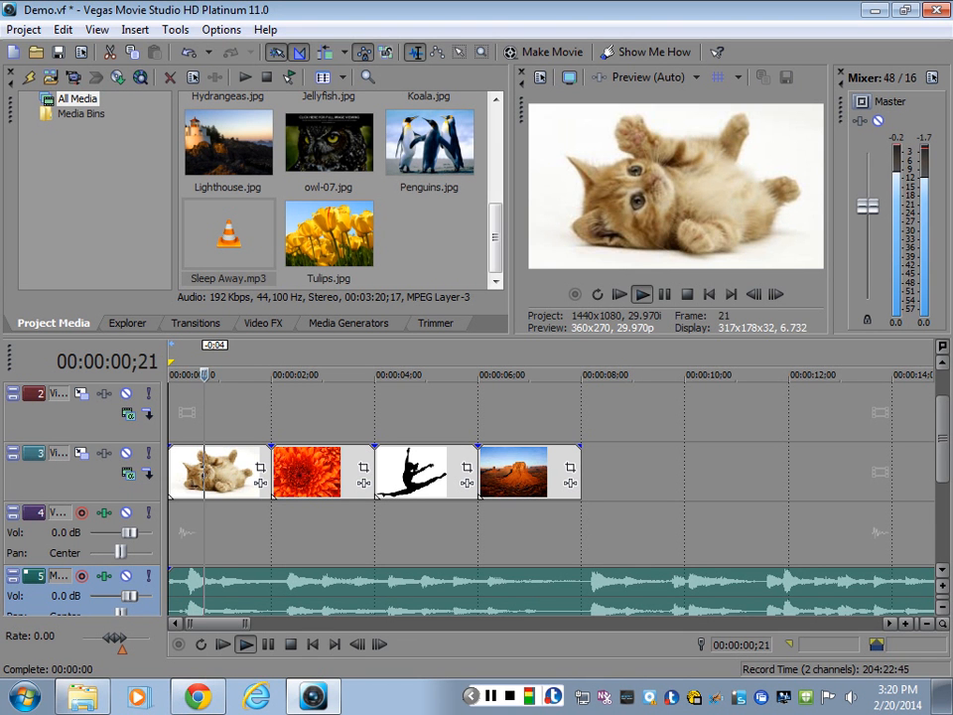
key(space)
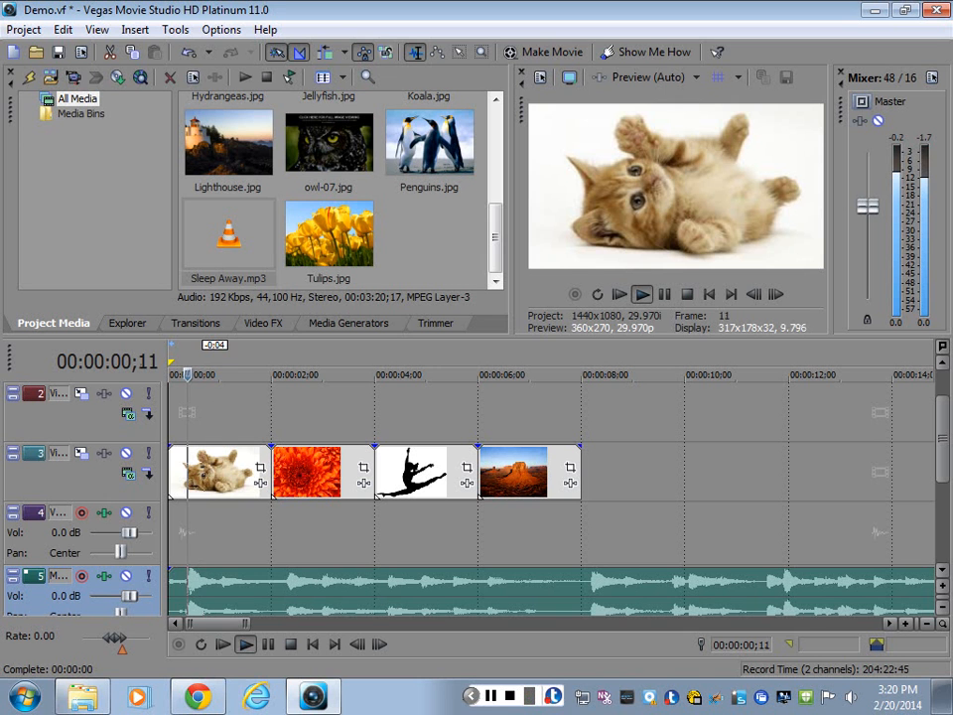
- Split the Sleep Away.mp3 clip on the music track at 00:00:00;08, just before the first loud peak
drag(188, 374, 181, 374)
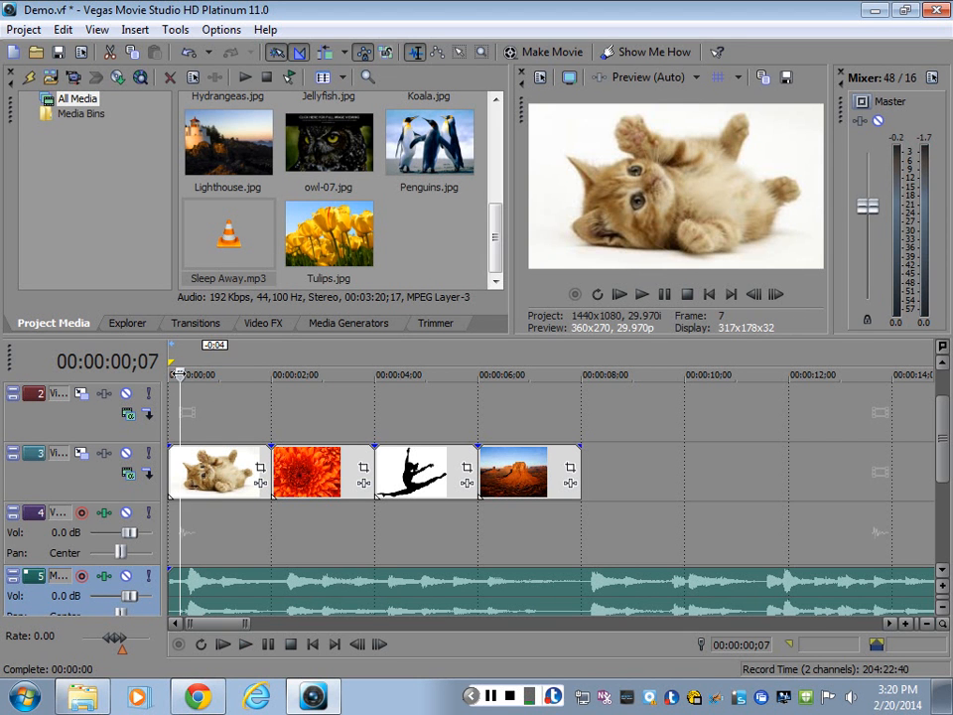
key(alt+Right)
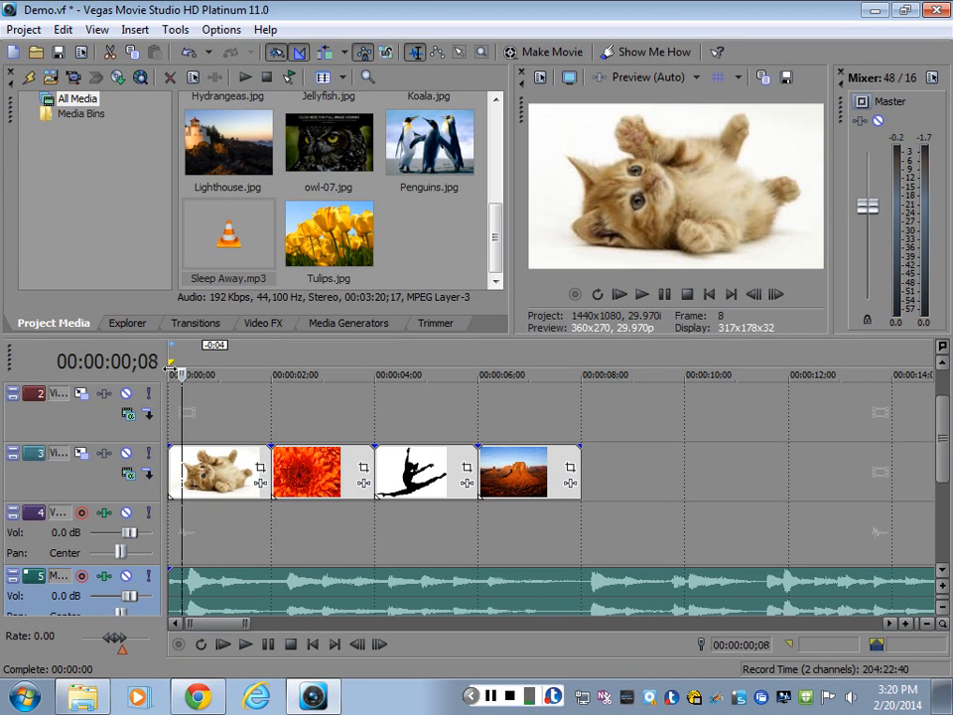
key(alt+Right)
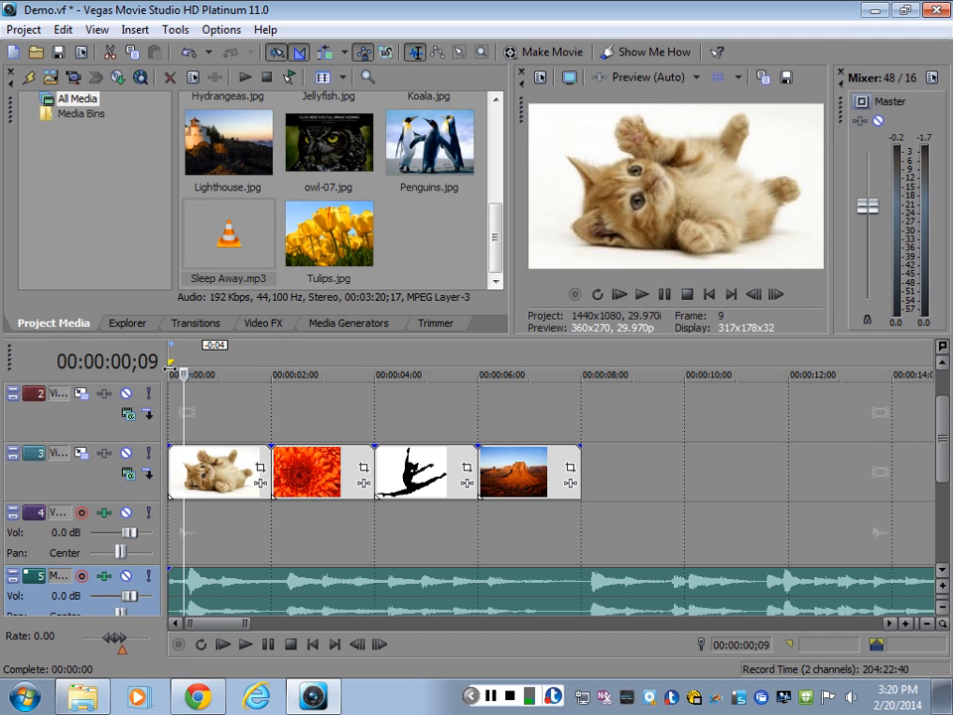
click(188, 548)
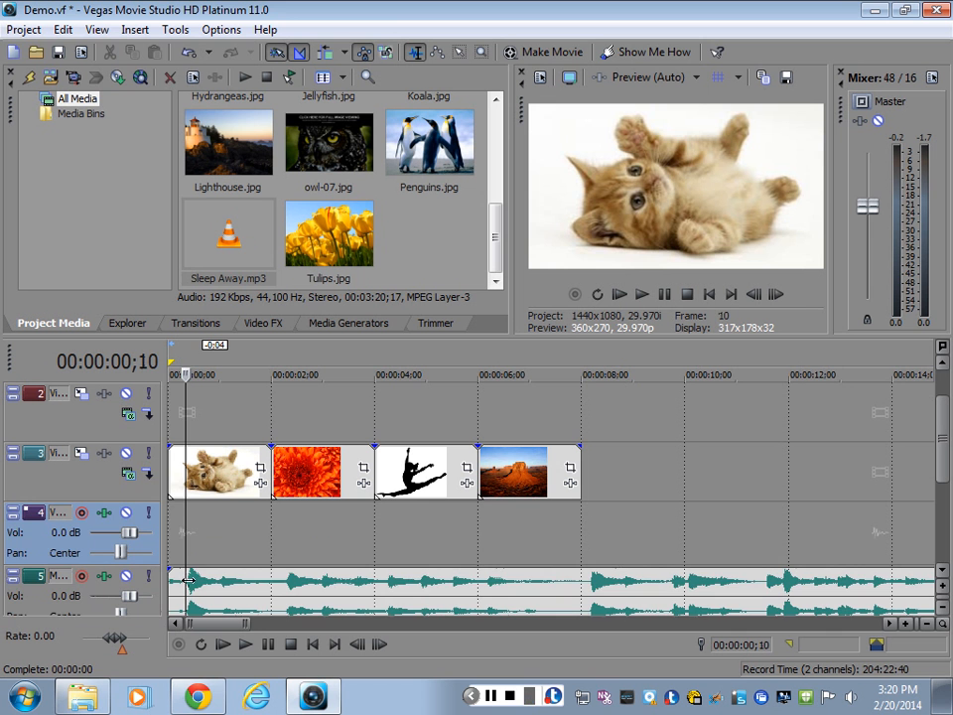
click(189, 581)
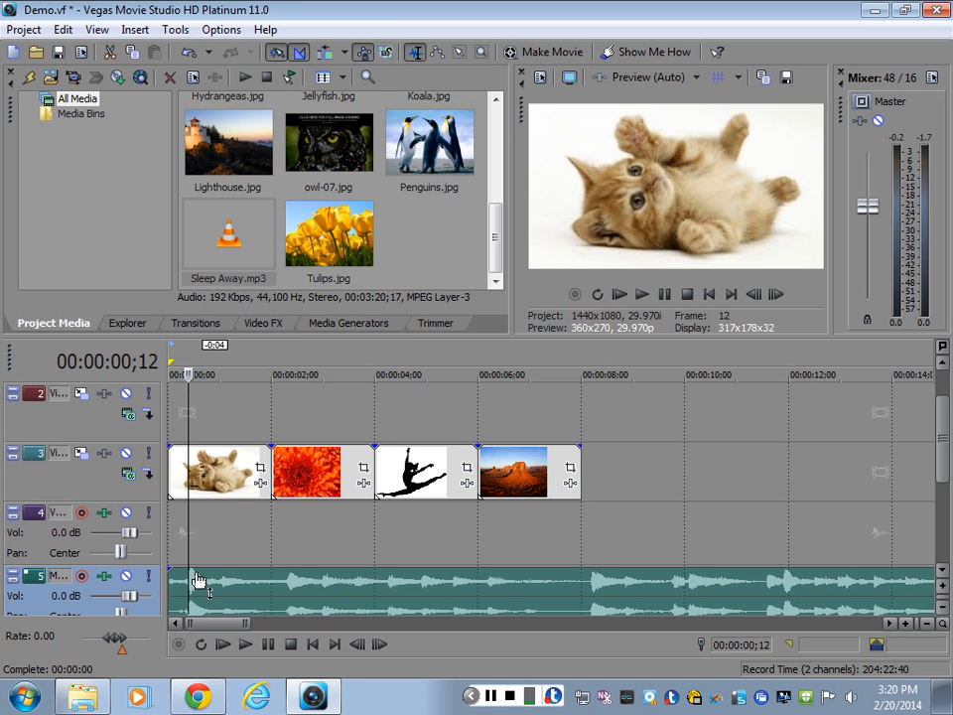
drag(195, 576, 196, 576)
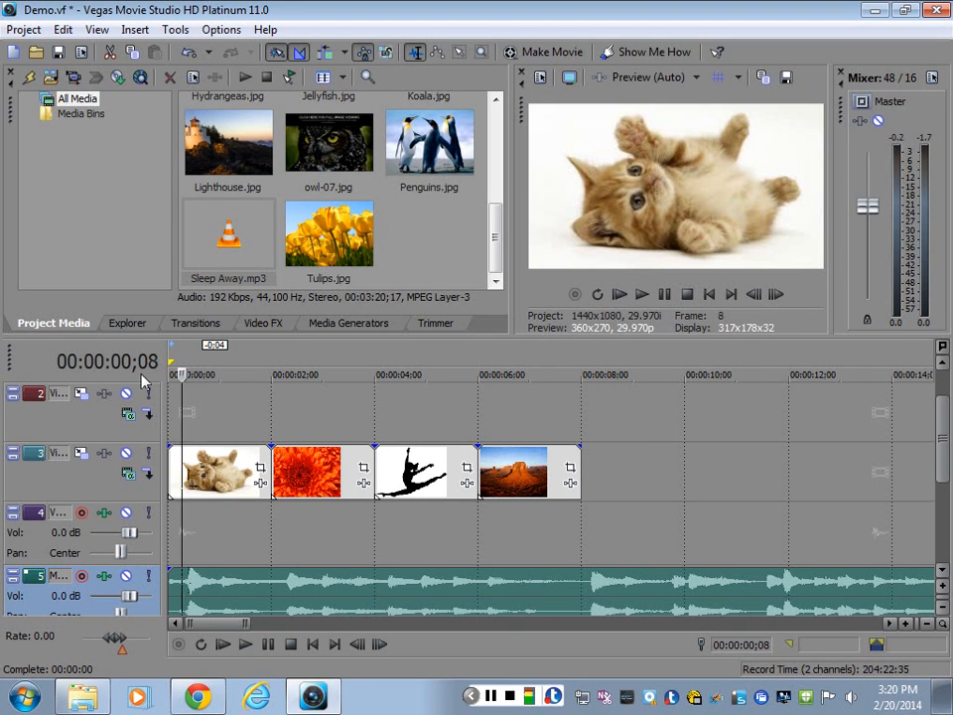
click(64, 30)
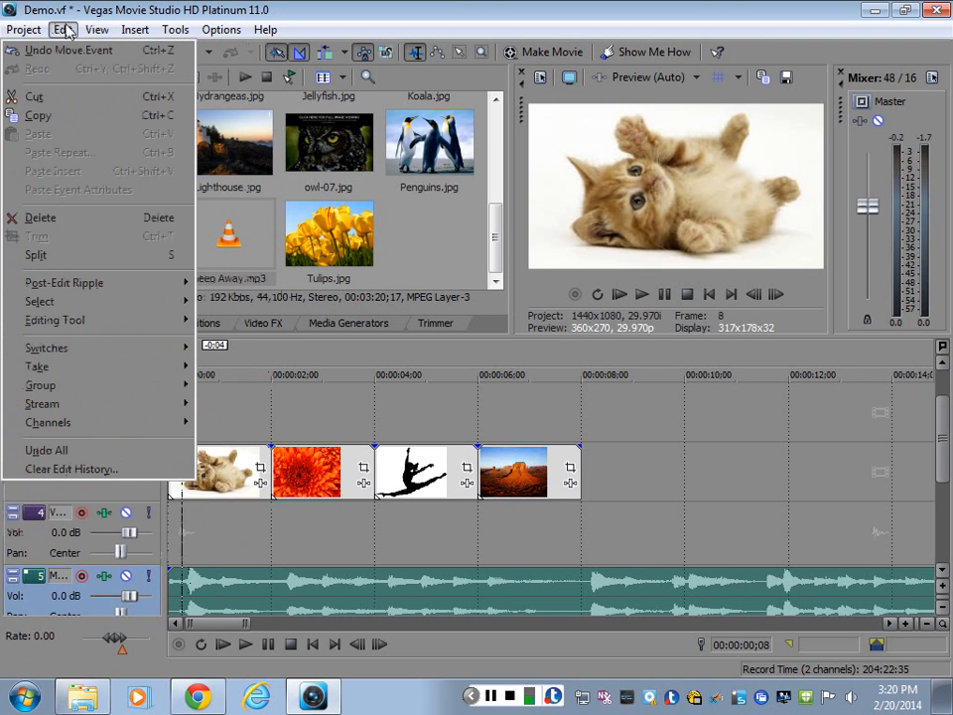
click(62, 257)
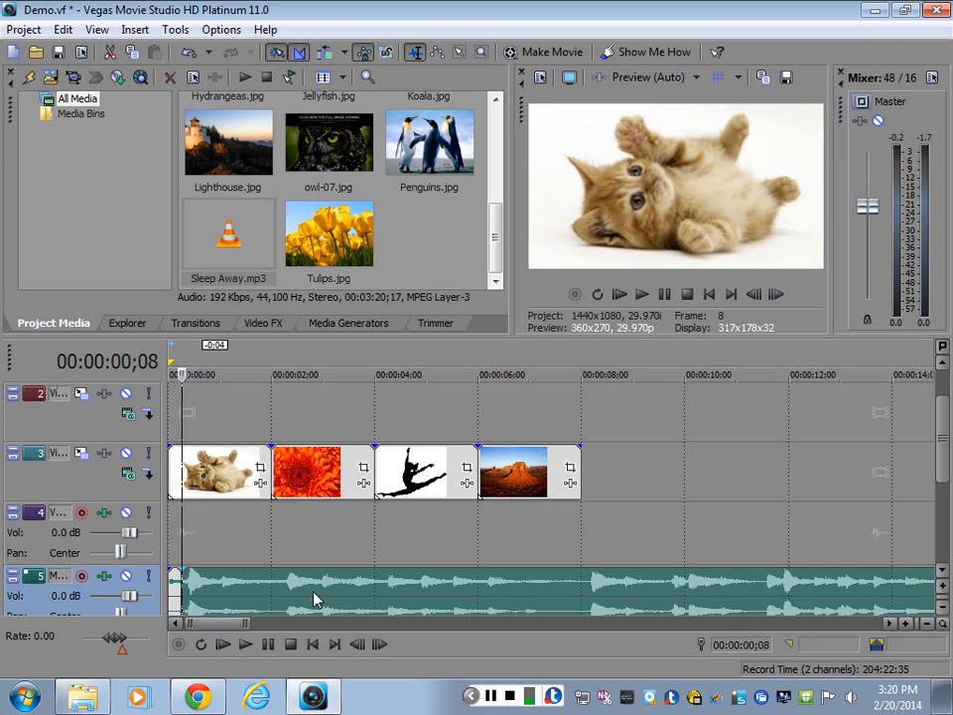
- Delete the short leading music piece, move the remaining music clip to 00:00:00;00, and play it from the start
click(177, 593)
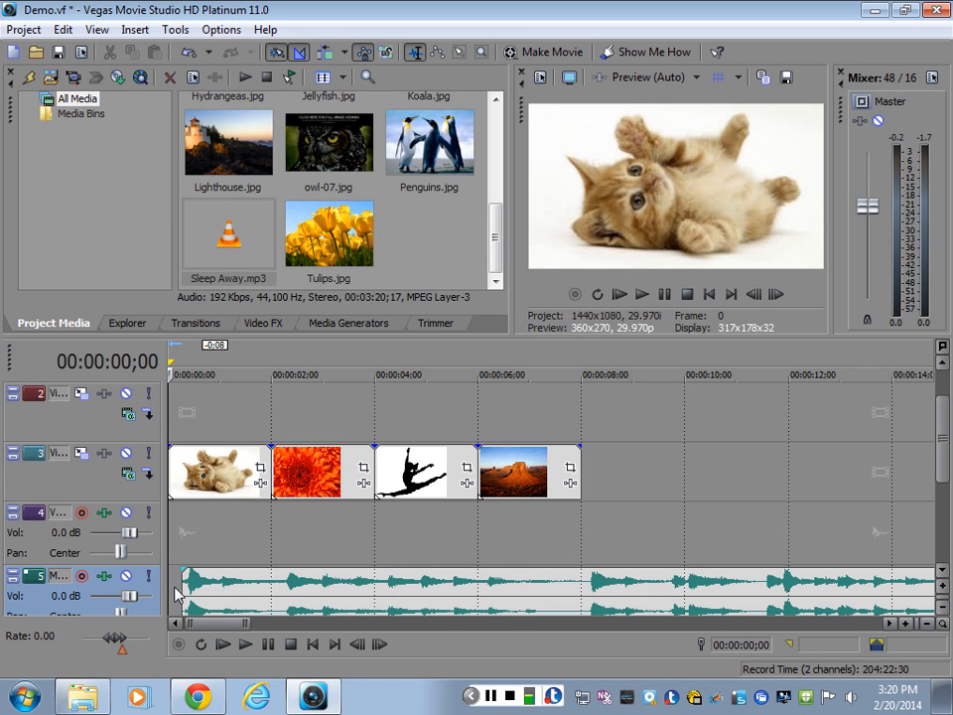
click(236, 598)
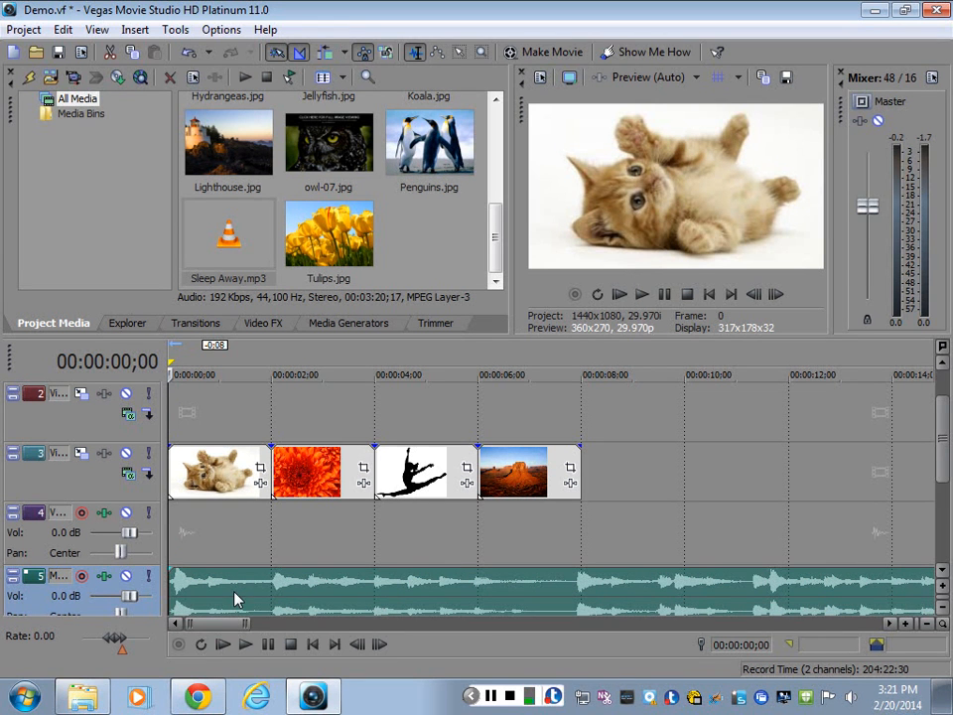
key(space)
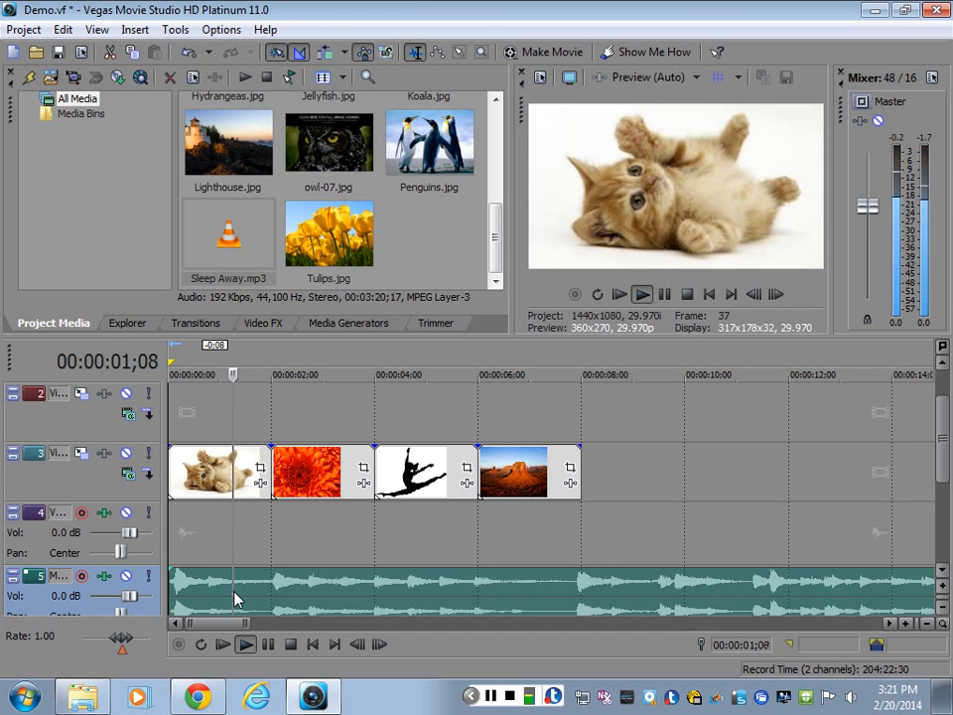
- Play the timeline to the end of the desert picture and split the music clip at 00:00:08;00
key(space)
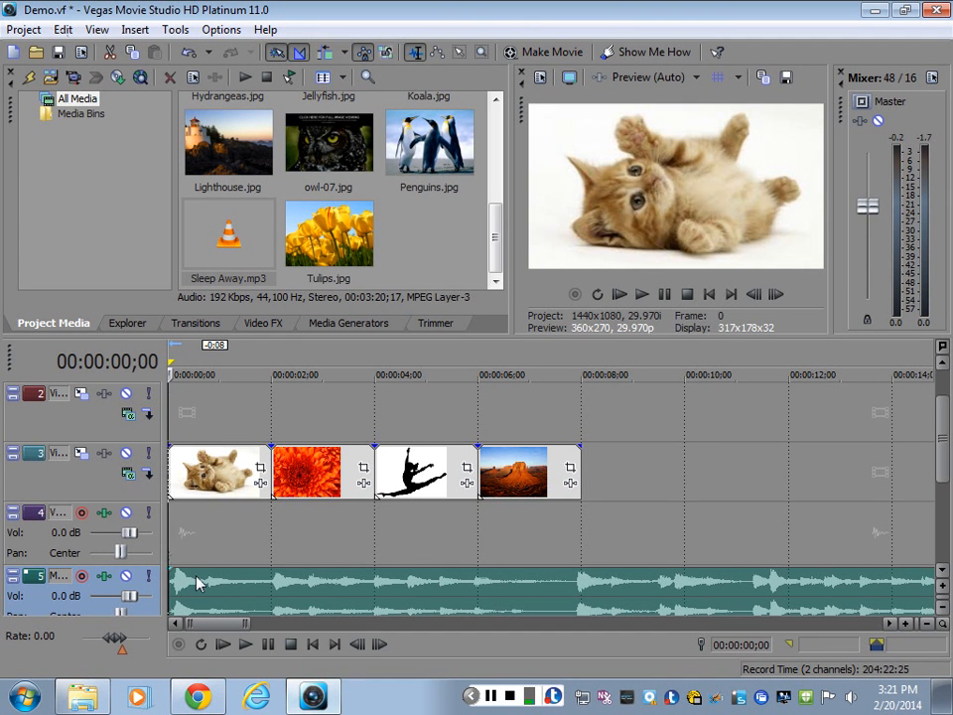
key(space)
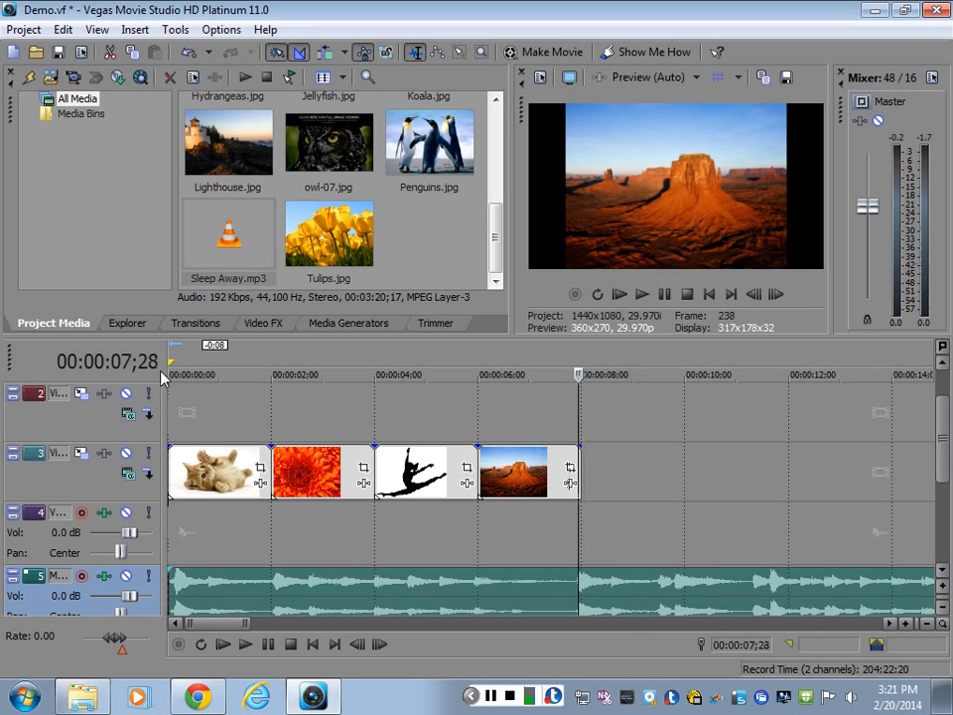
key(Return)
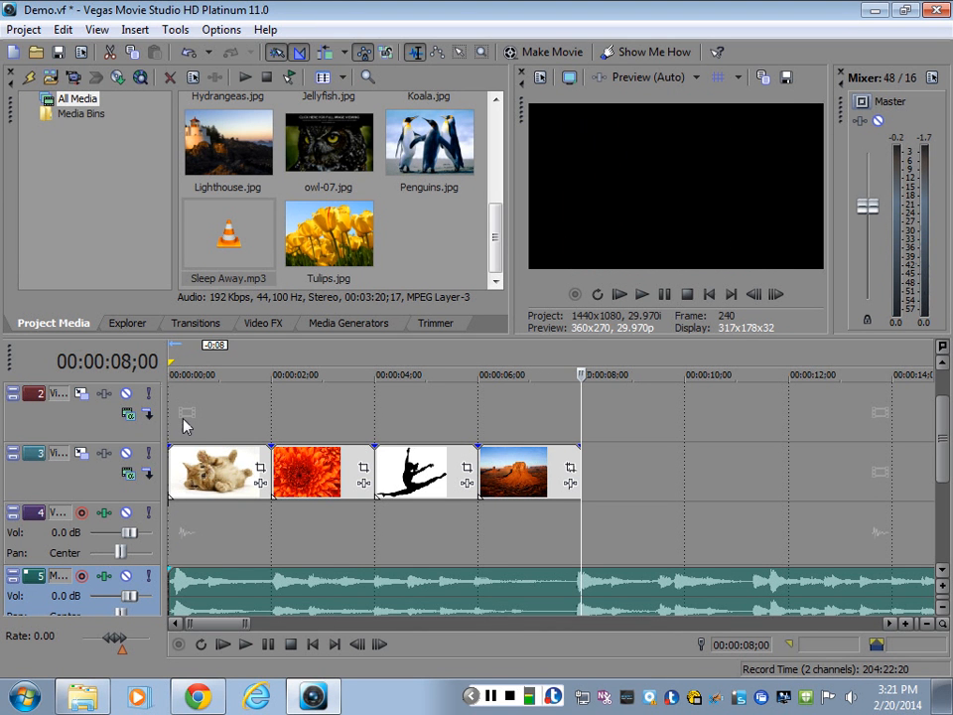
click(62, 28)
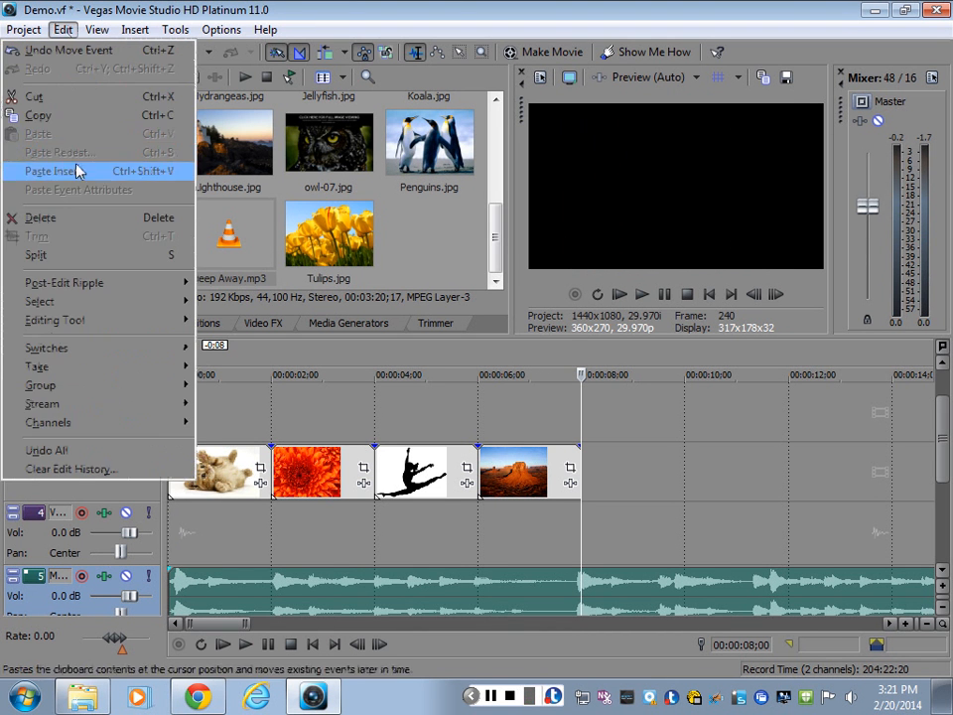
click(72, 257)
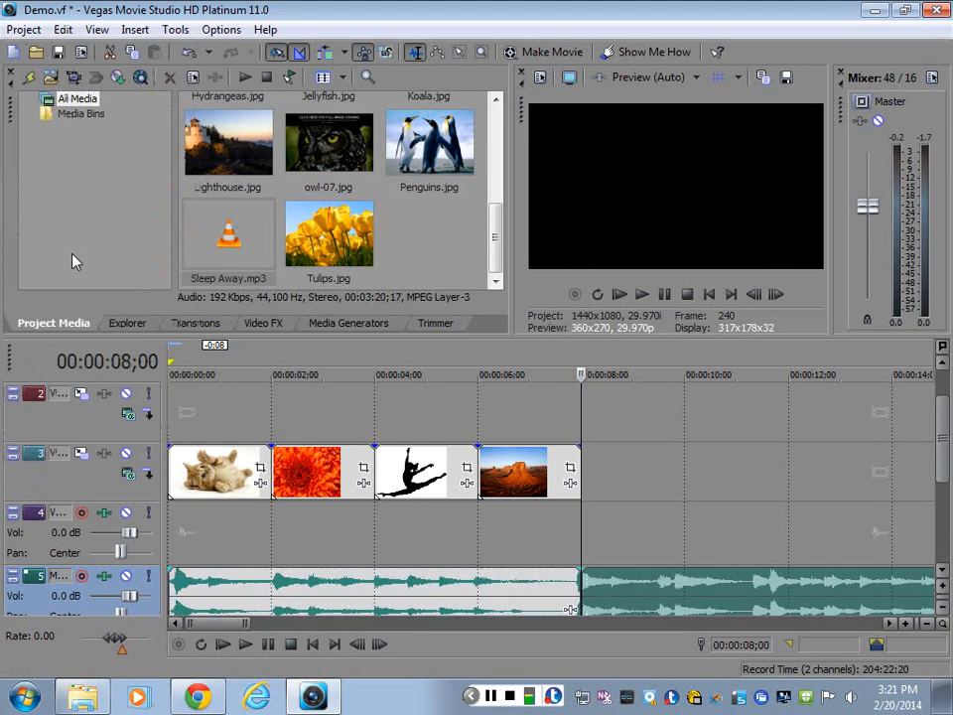
- Delete the music piece that extends beyond the last picture
click(645, 593)
click(633, 579)
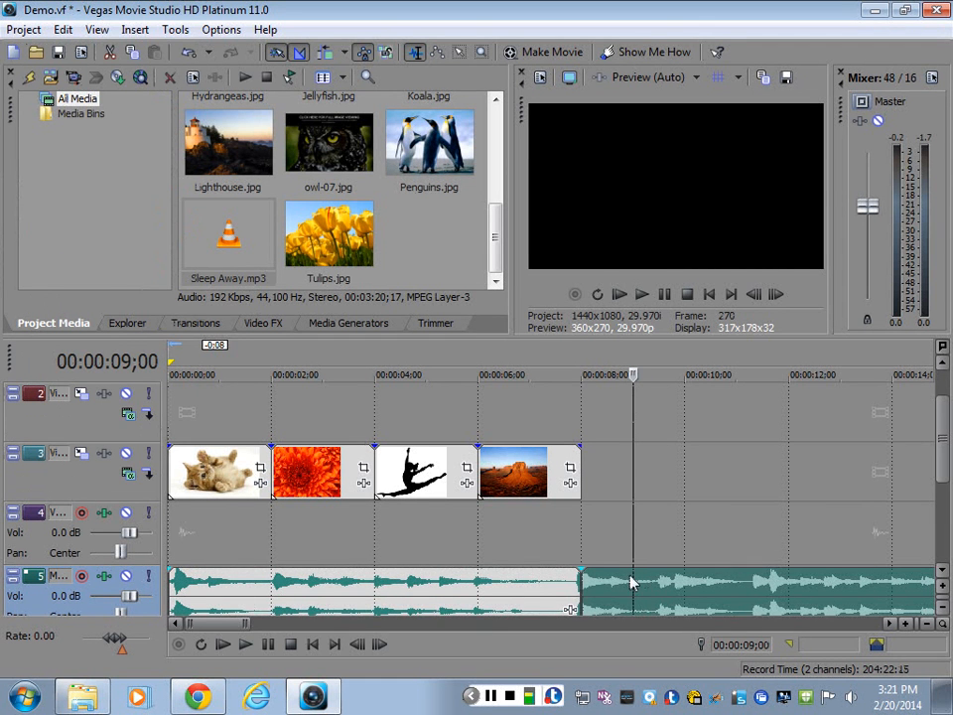
key(Delete)
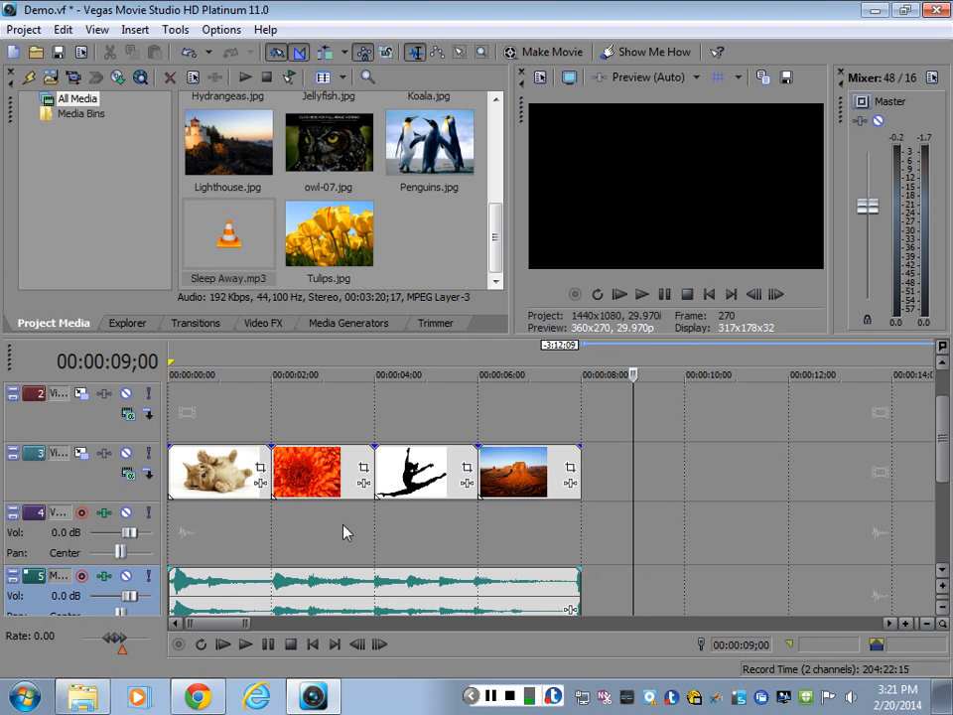
click(493, 700)
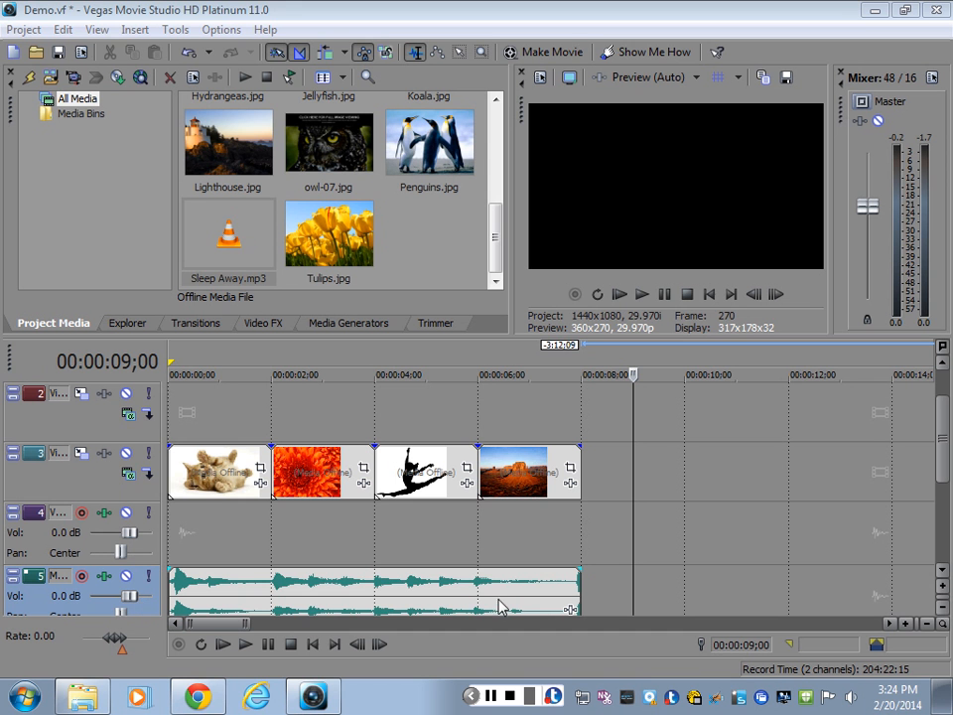
click(570, 602)
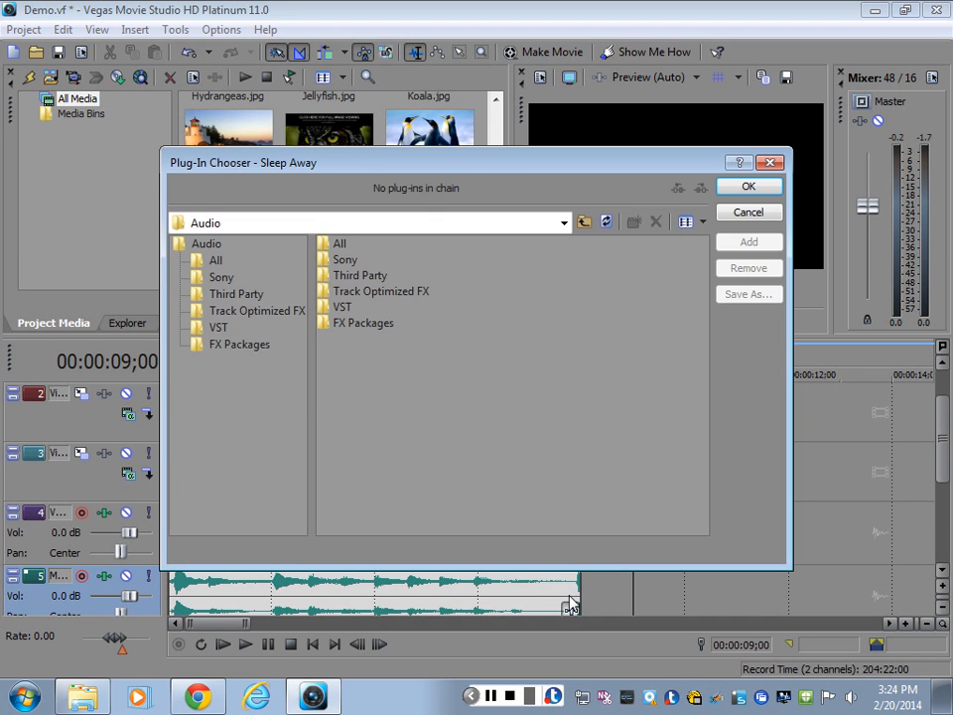
click(745, 212)
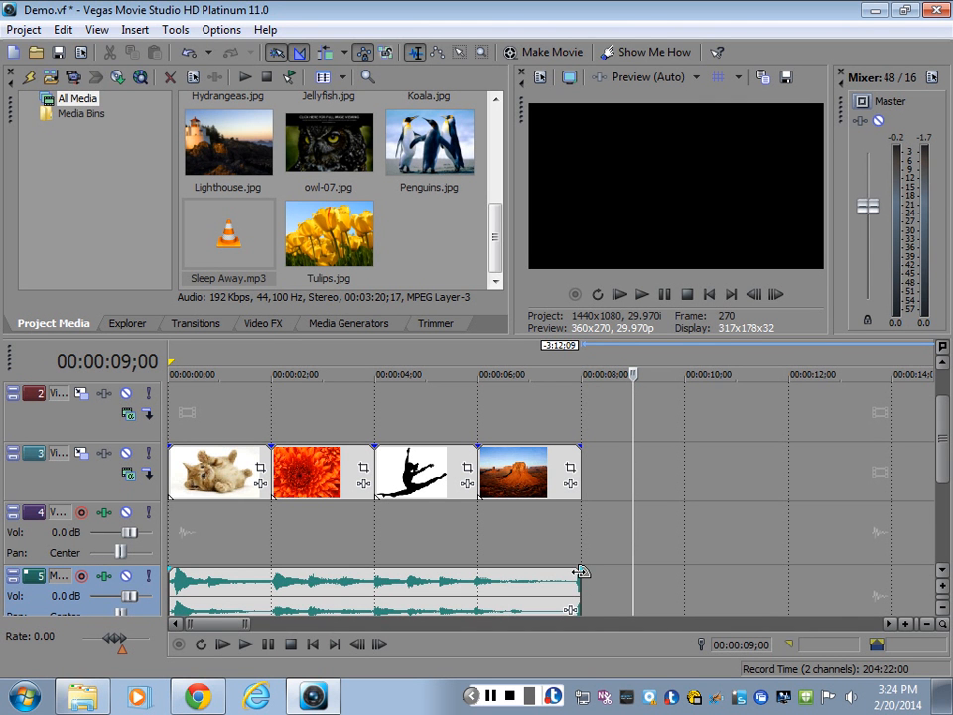
- Add a short fade-out of under a second to the end of the music clip and play the ending
mouse_move(579, 572)
mouse_down()
mouse_move(579, 581)
mouse_move(546, 584)
mouse_up()
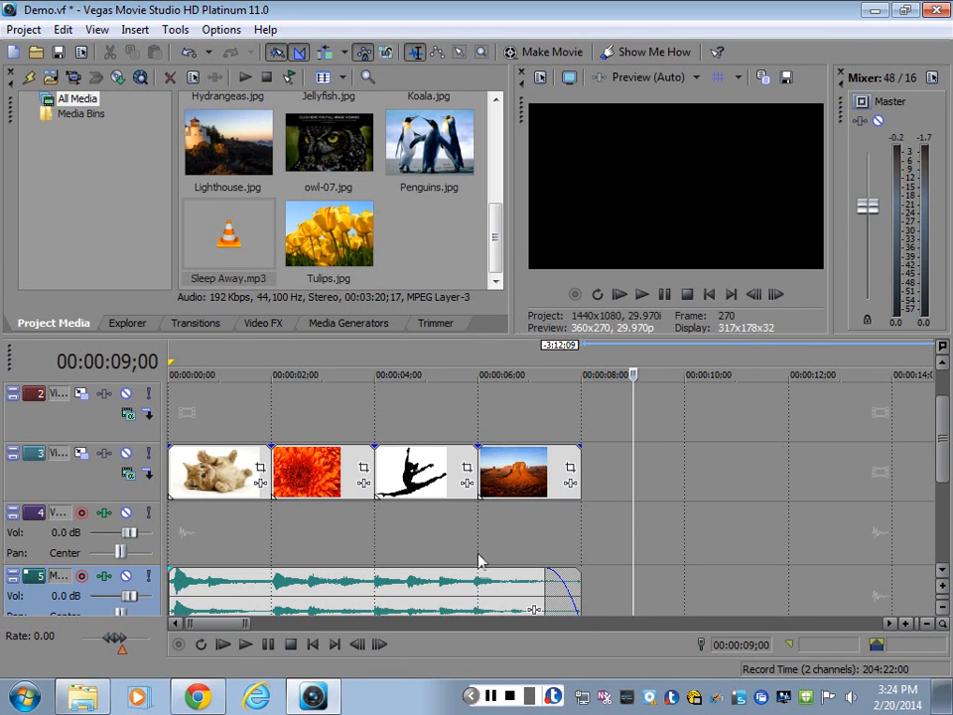
click(518, 557)
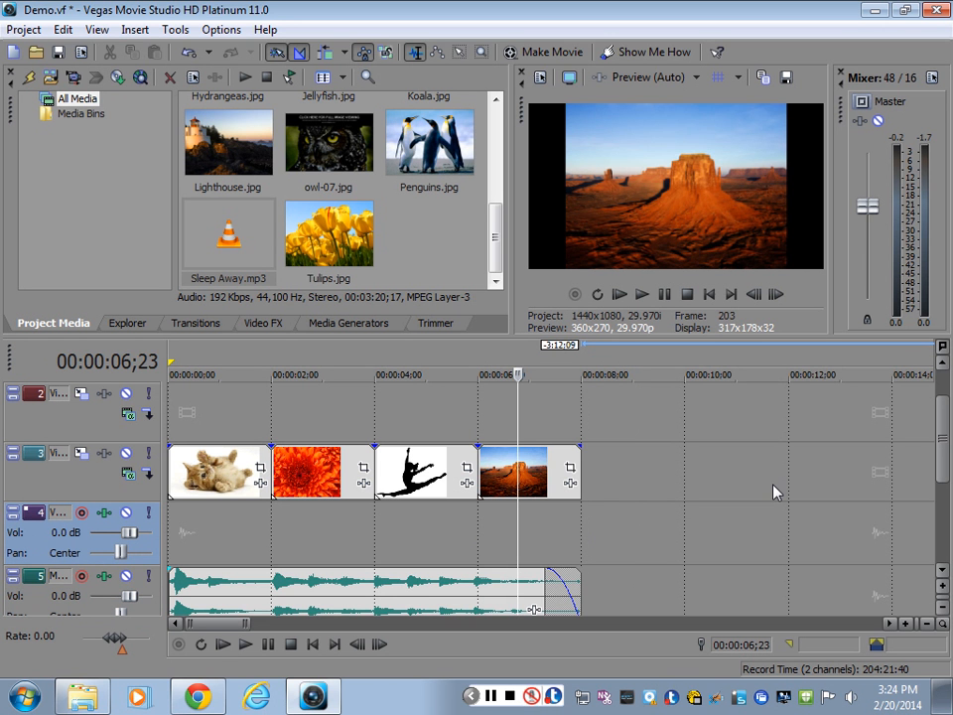
key(space)
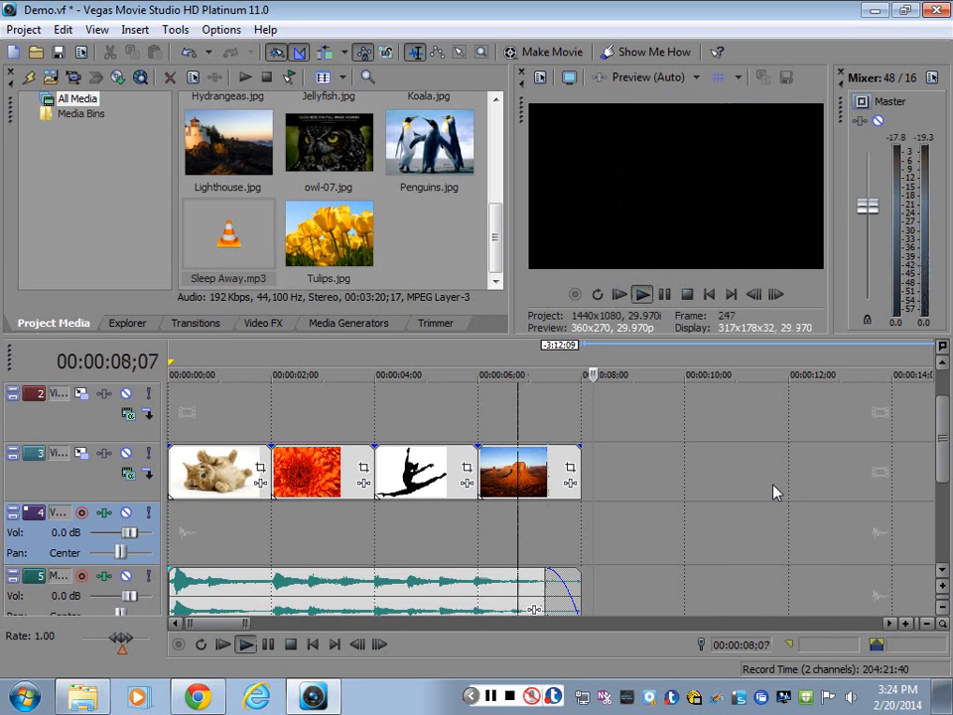
key(space)
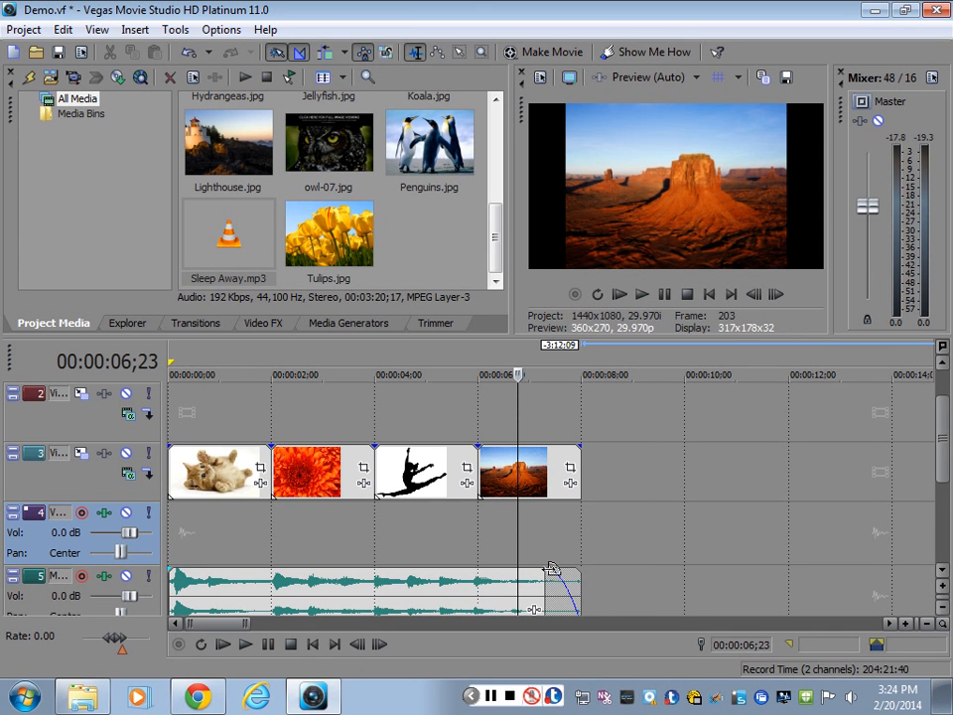
- Make the music clip's fade-out start at 00:00:06;00, where the desert picture begins, and play the ending
drag(552, 568, 481, 570)
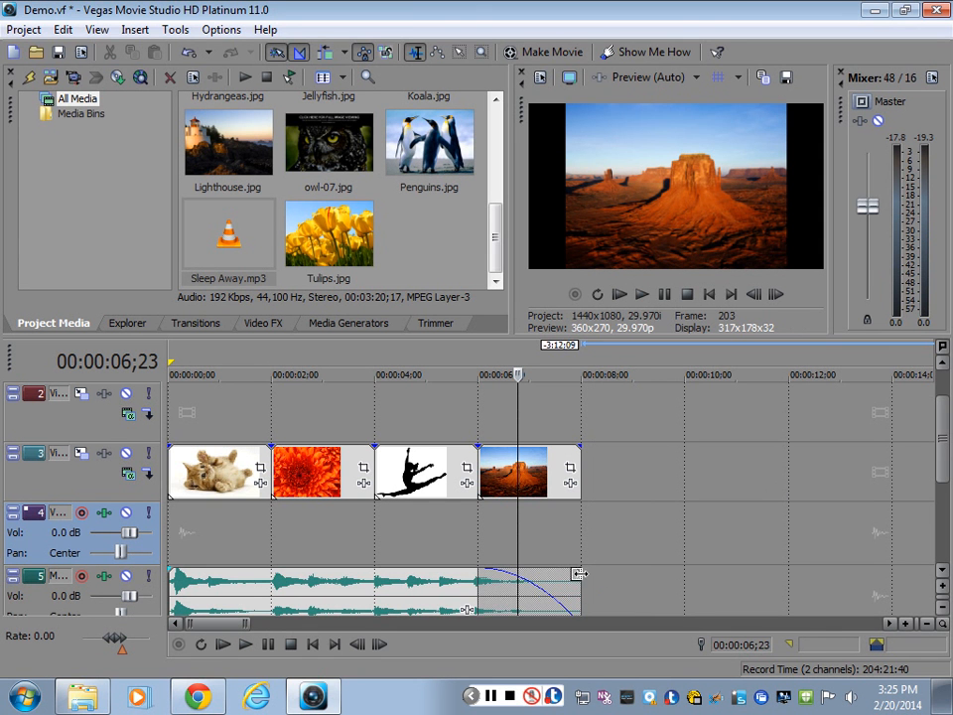
click(472, 593)
click(459, 569)
key(space)
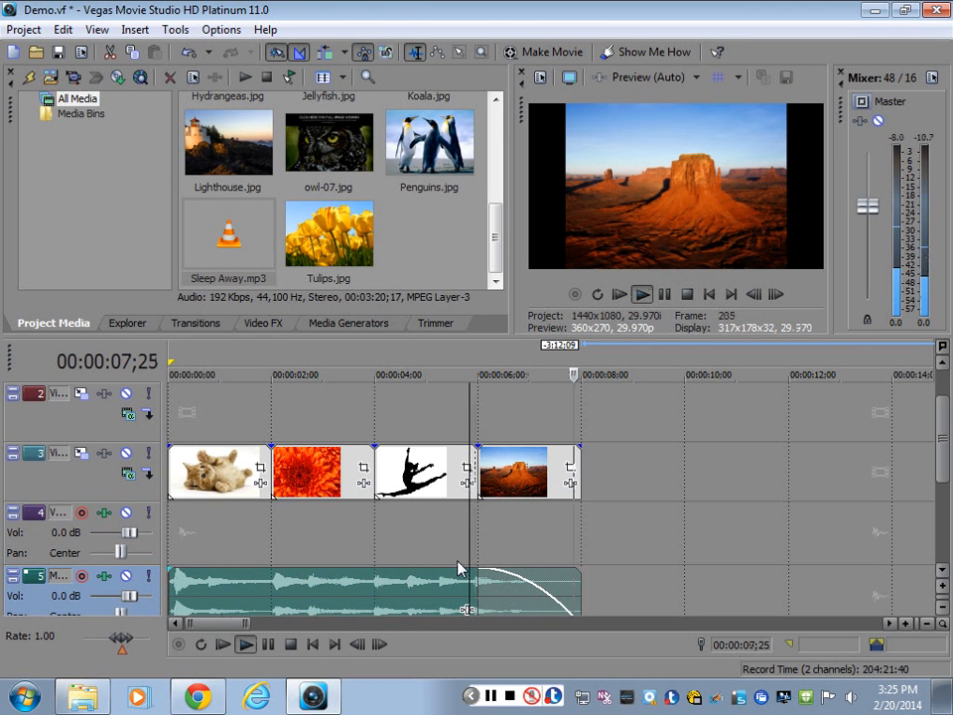
key(space)
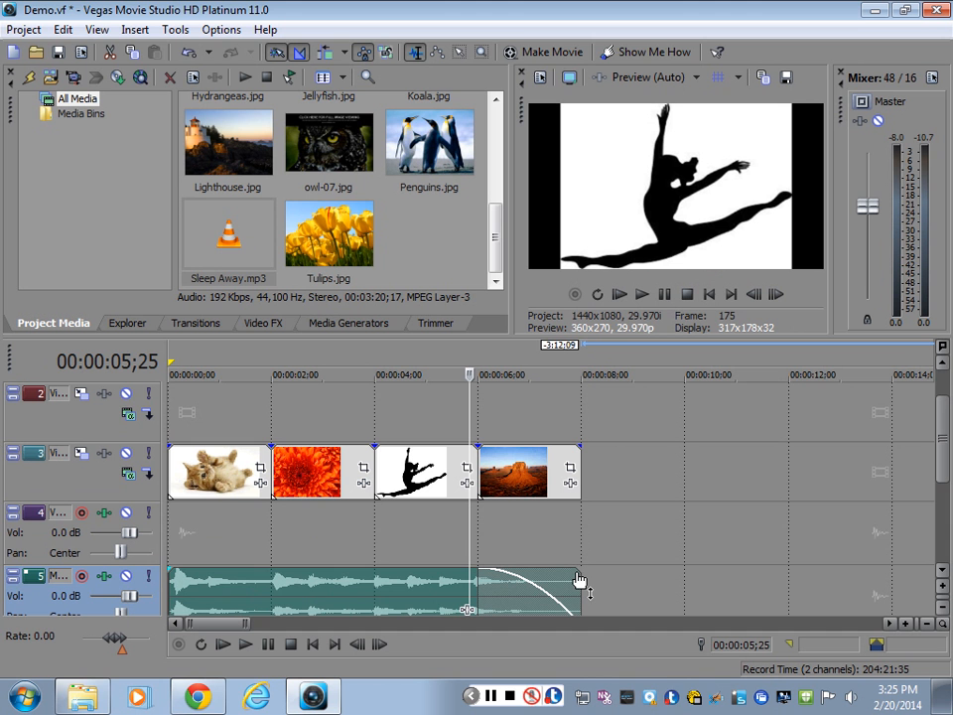
- Lower the music clip's gain strongly and play the last seconds to hear the quieter level
drag(580, 579, 582, 614)
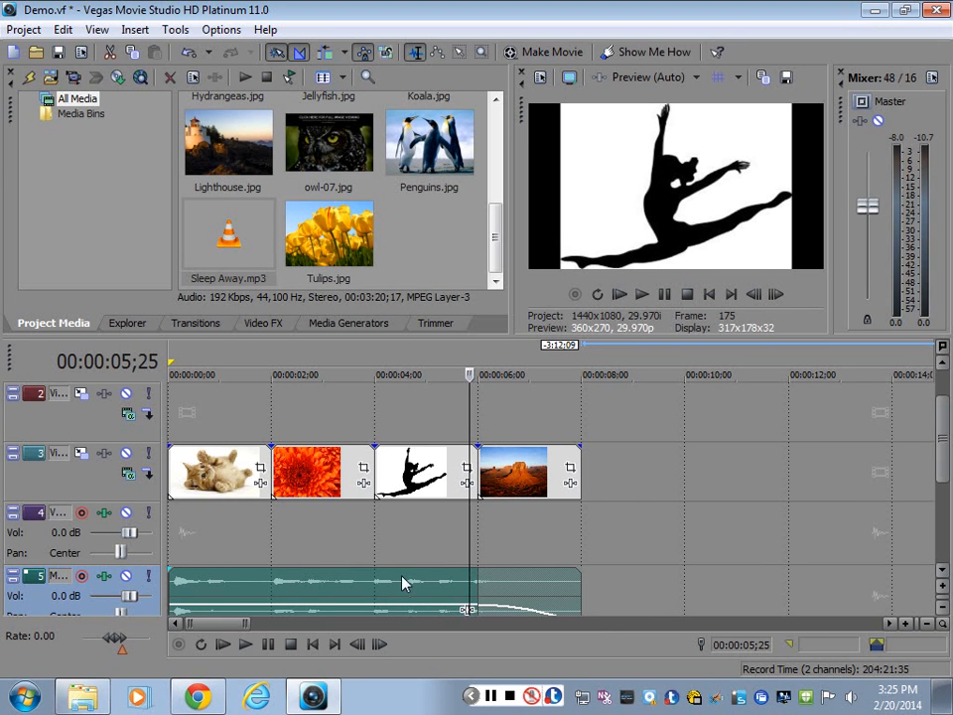
key(space)
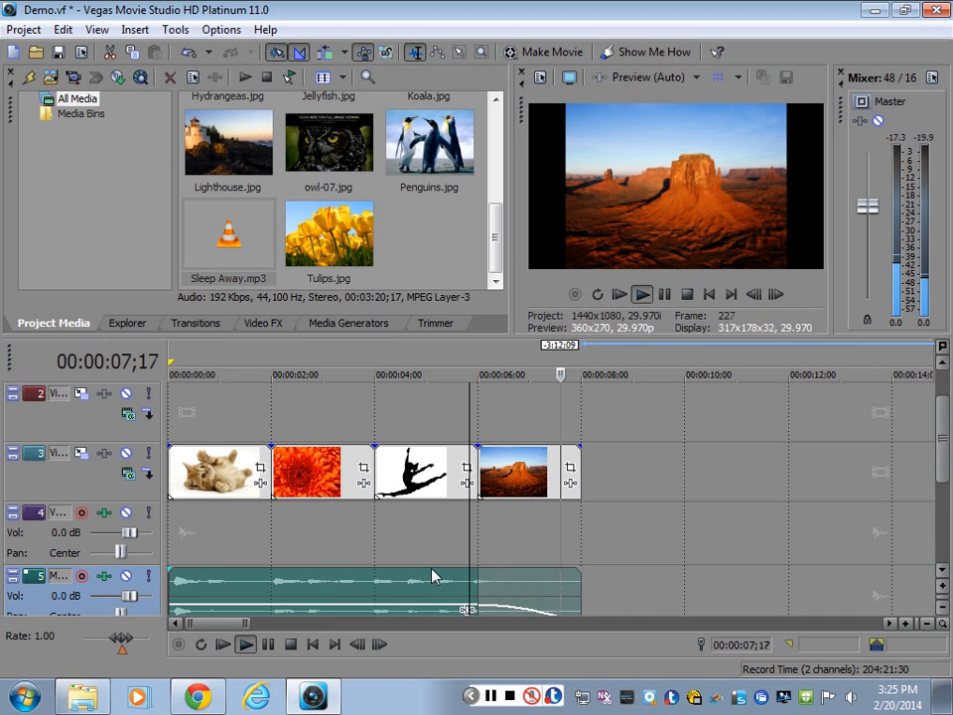
key(space)
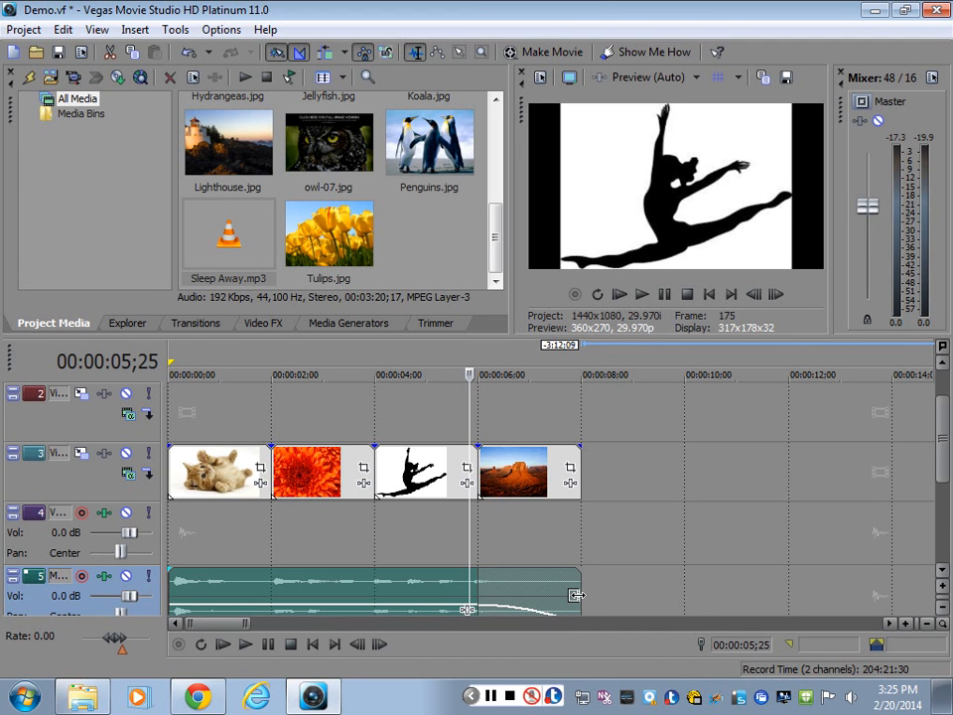
- Try music clip gains of -1.2 dB, -10.6 dB and -12.1 dB, and settle on a moderately reduced level
drag(575, 572, 577, 580)
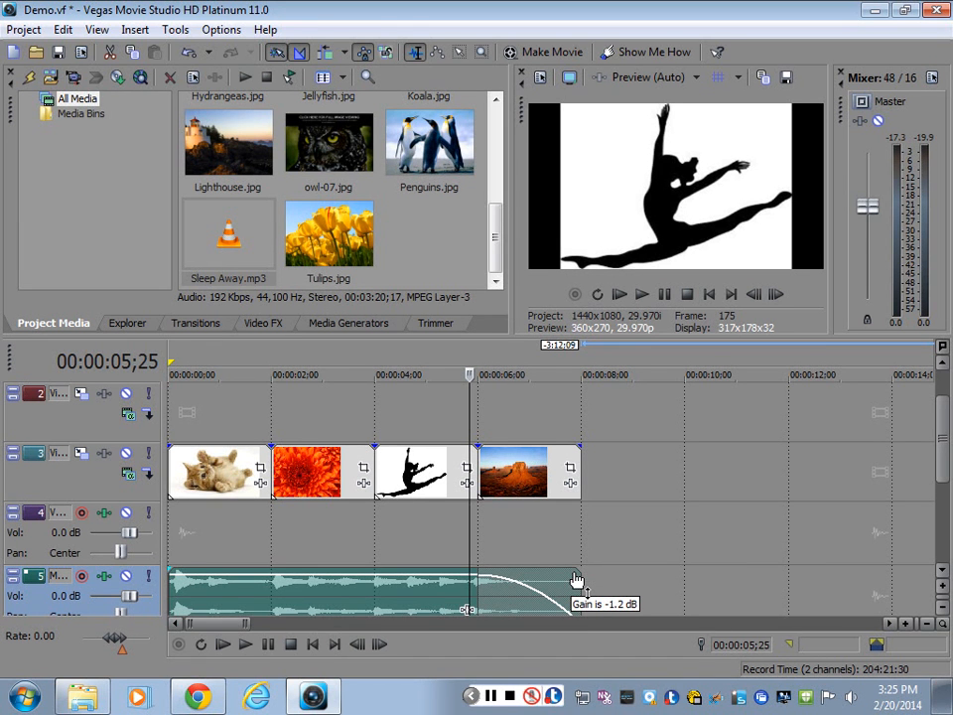
drag(576, 580, 579, 611)
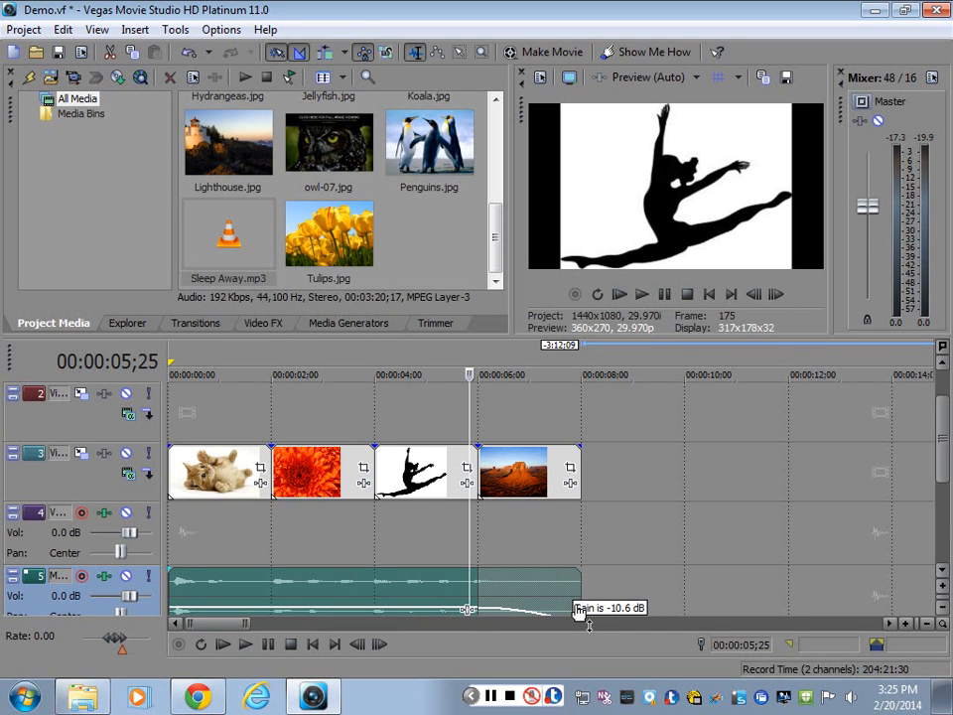
mouse_move(579, 609)
mouse_down()
mouse_move(584, 616)
mouse_move(583, 582)
mouse_move(584, 615)
mouse_up()
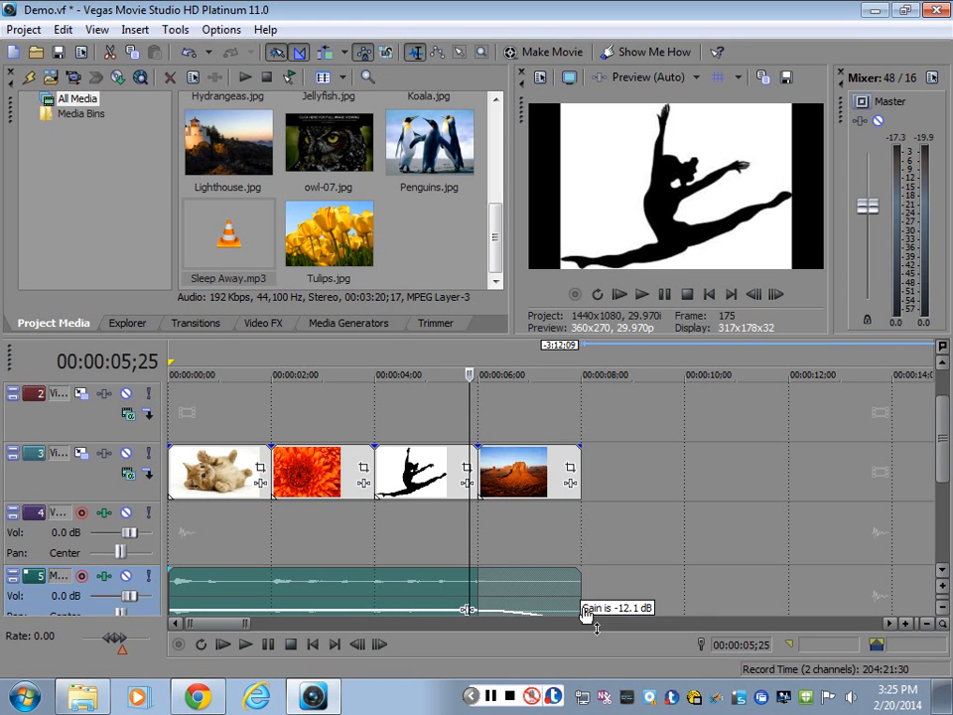
drag(585, 612, 586, 579)
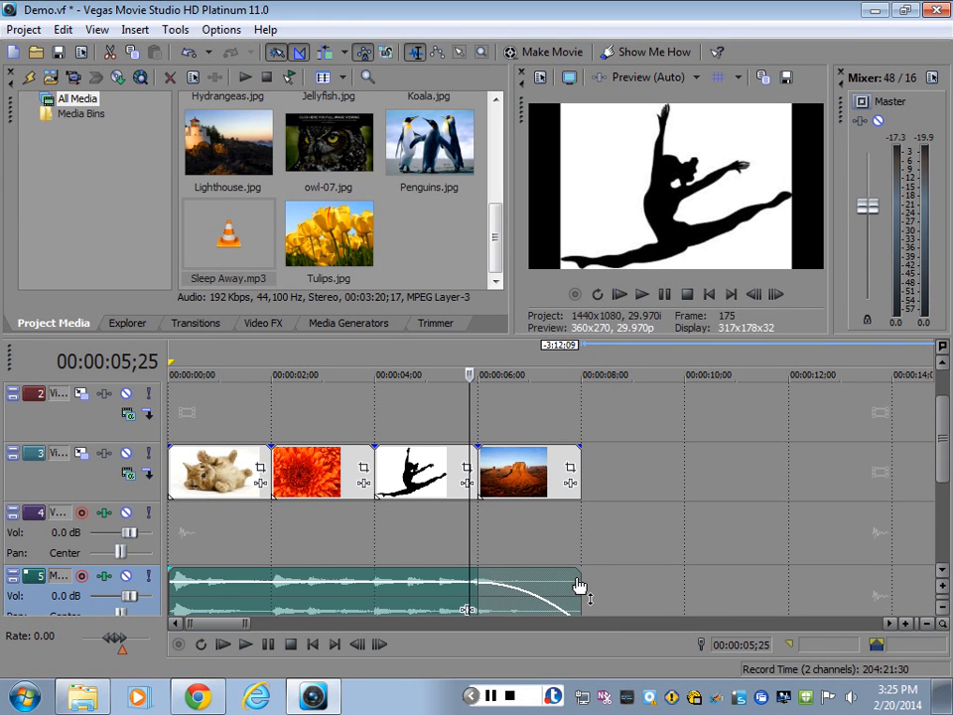
- Add a fade-in of about half a second to the start of the music clip and play the project from the beginning
click(173, 571)
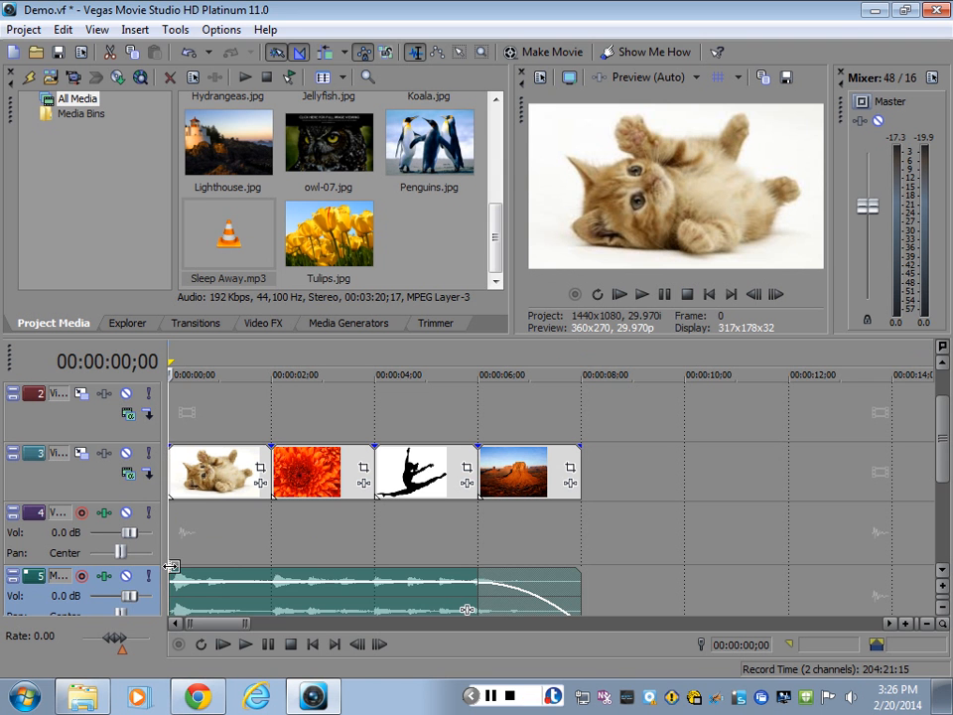
click(206, 554)
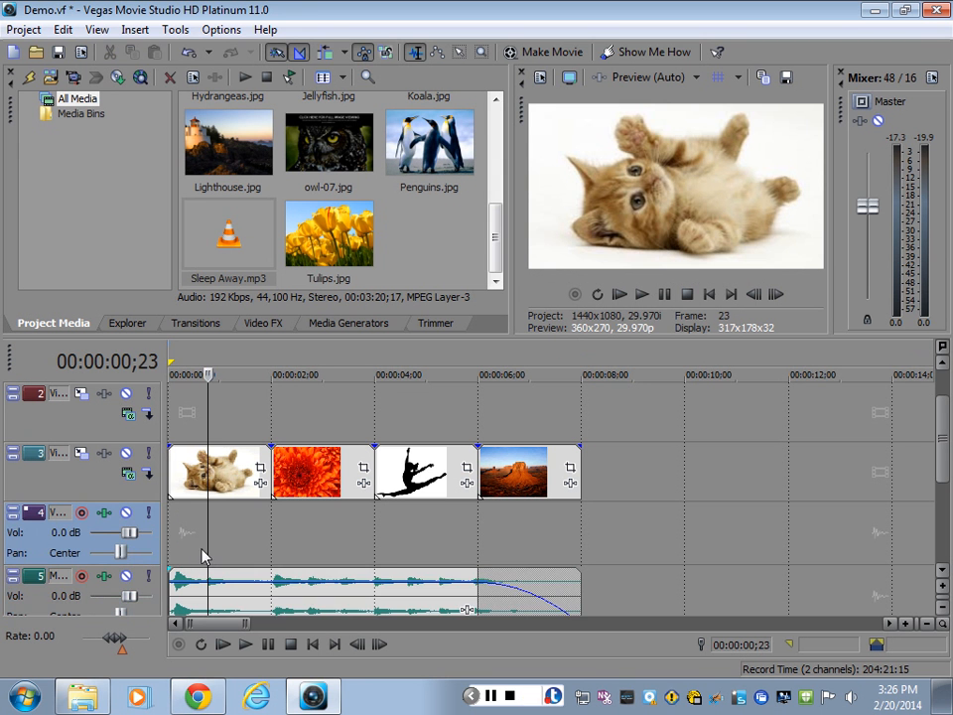
mouse_move(172, 567)
mouse_down()
mouse_move(189, 572)
mouse_move(174, 572)
mouse_up()
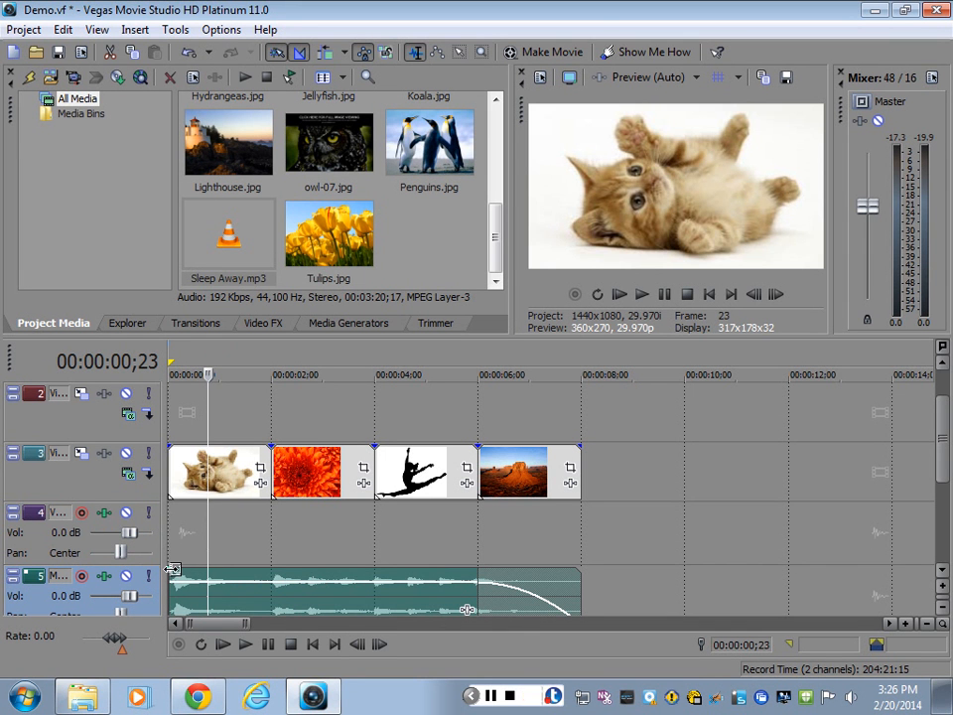
drag(172, 568, 205, 608)
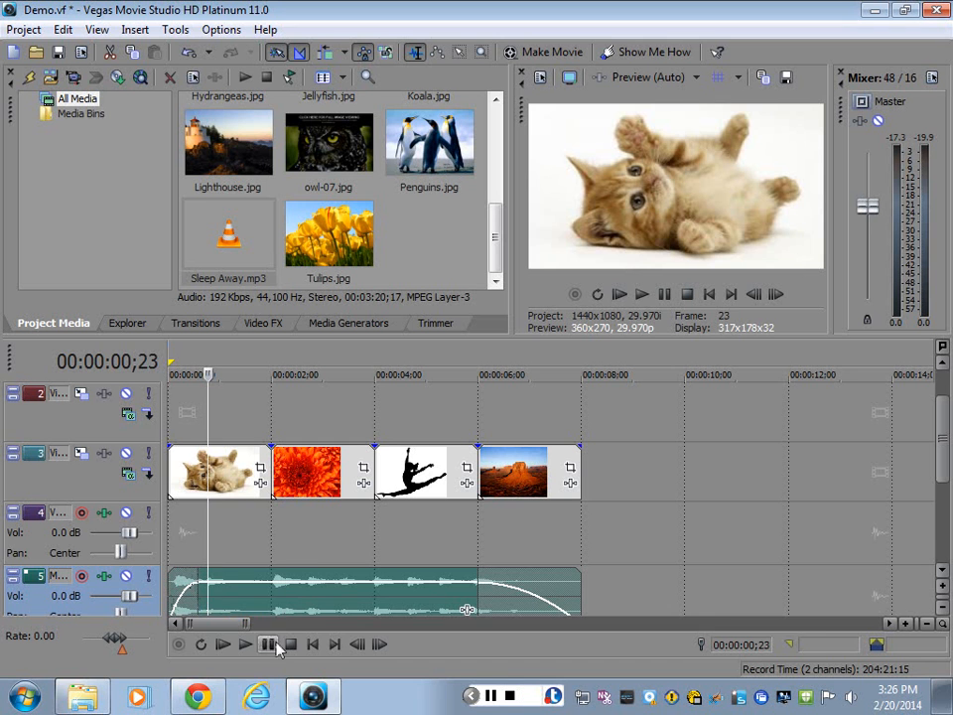
click(310, 645)
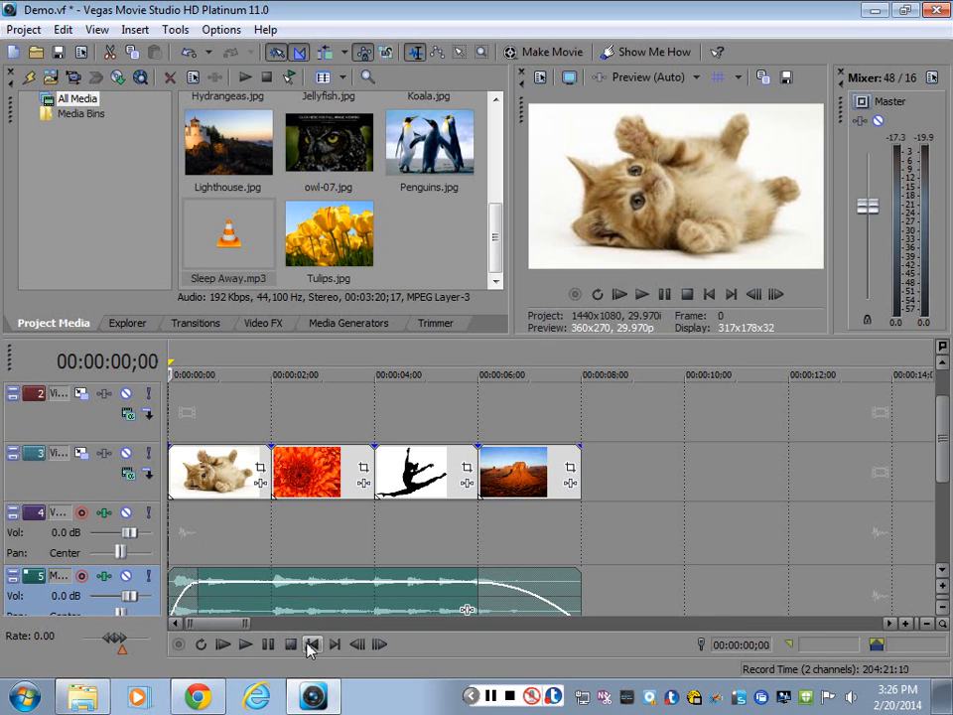
click(246, 645)
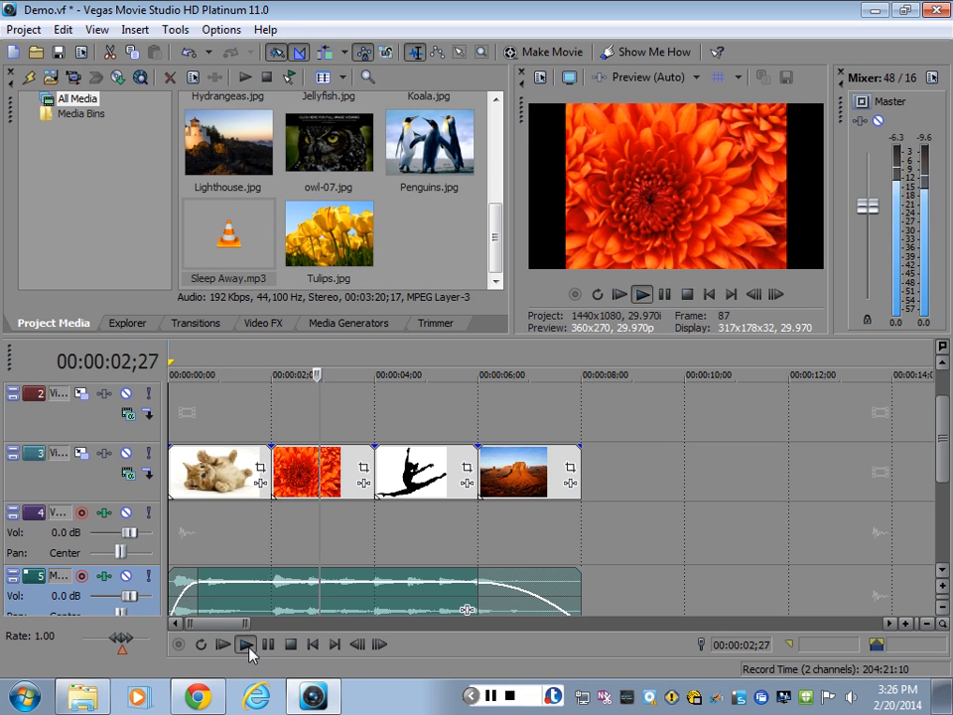
click(278, 646)
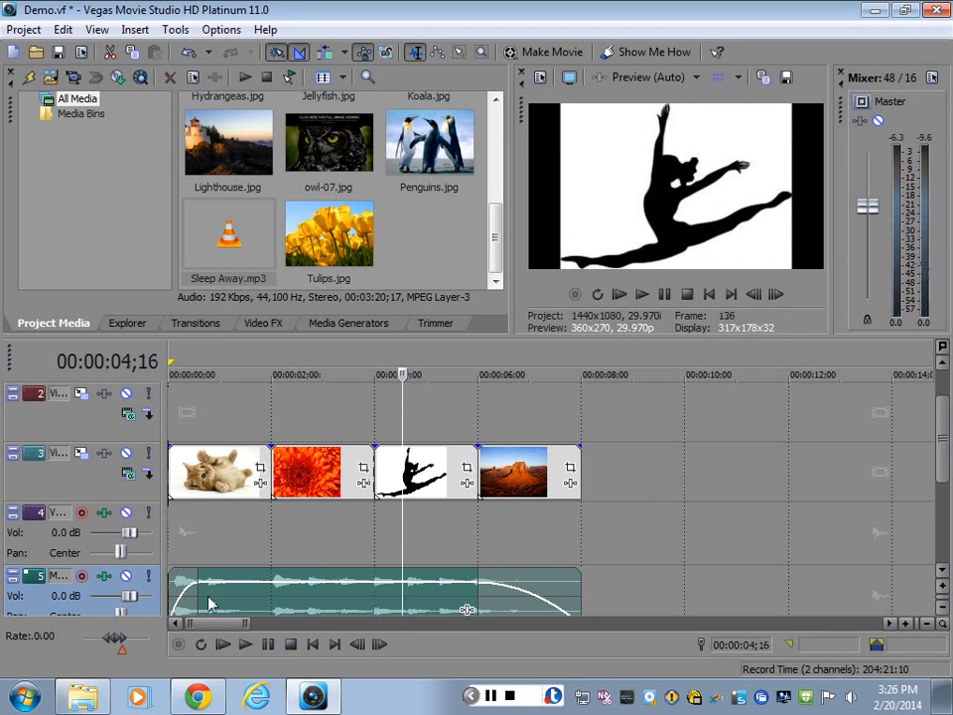
- Lengthen the music clip's fade-in to end at about 00:00:01;11 and play the whole project from the start
drag(206, 592, 238, 592)
click(313, 644)
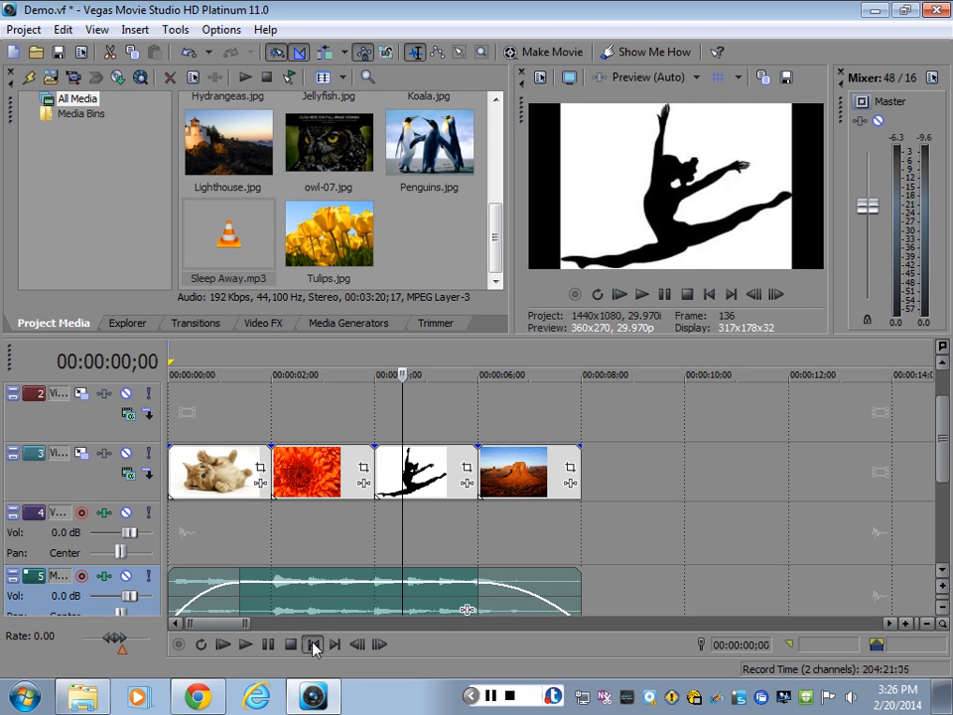
click(244, 645)
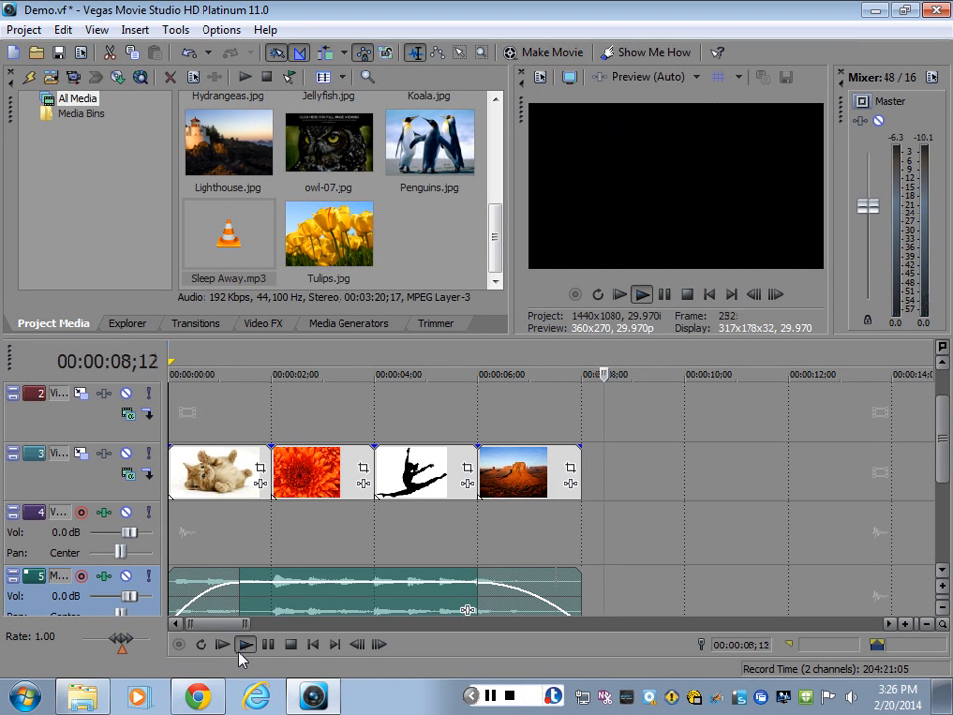
click(289, 645)
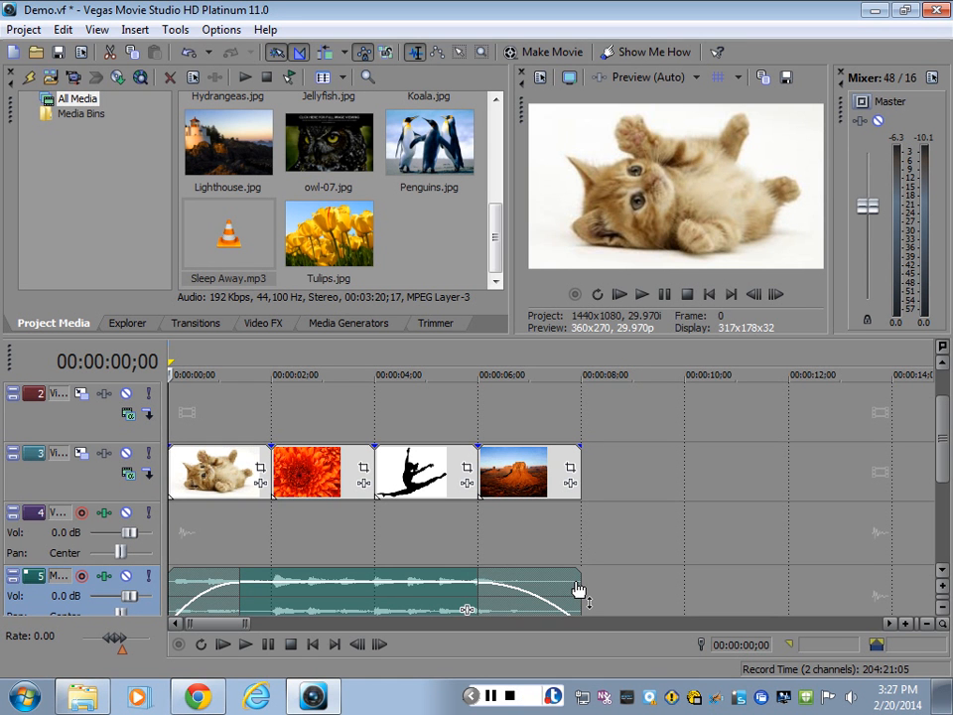
mouse_move(581, 592)
mouse_down()
mouse_move(579, 615)
mouse_move(579, 587)
mouse_up()
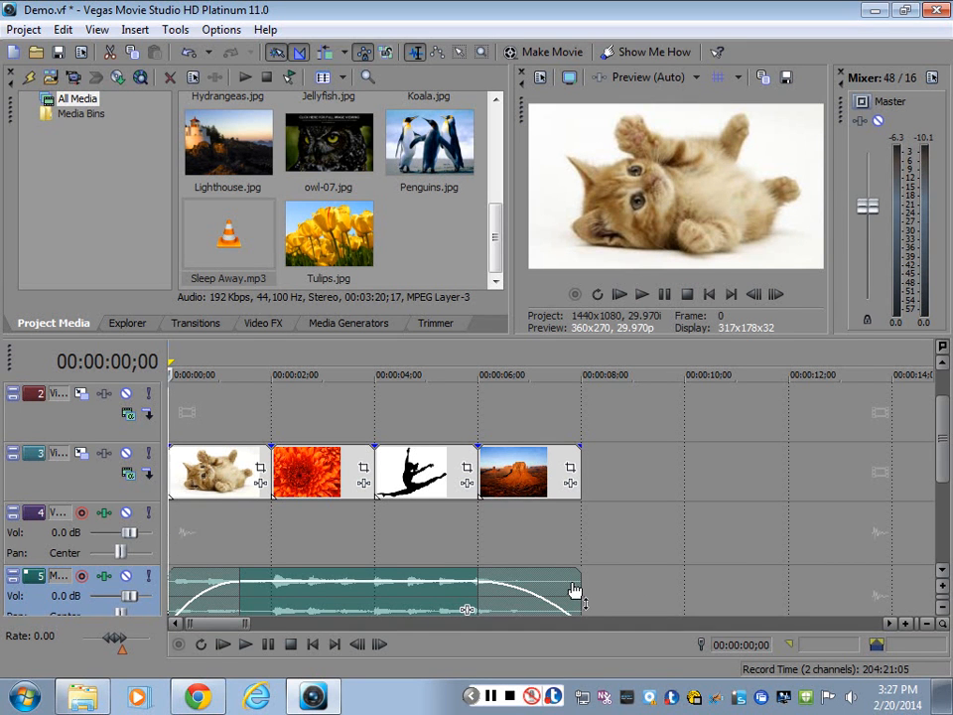
- Add the Simple preset of the 3D Blinds transition between the cat and chrysanthemum pictures, keeping its default settings
click(623, 527)
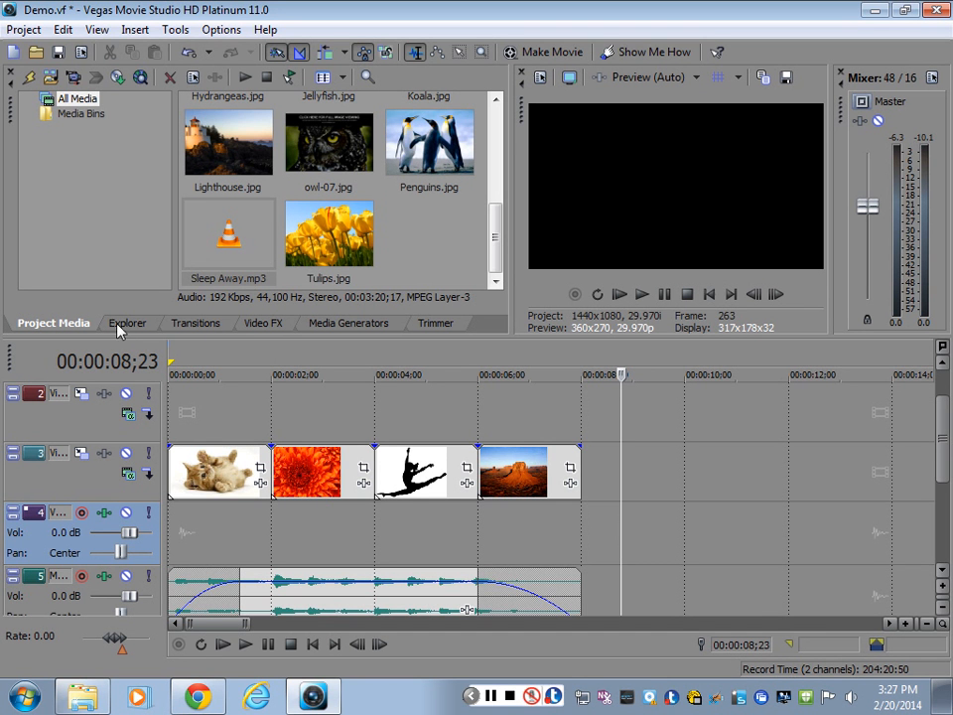
click(196, 322)
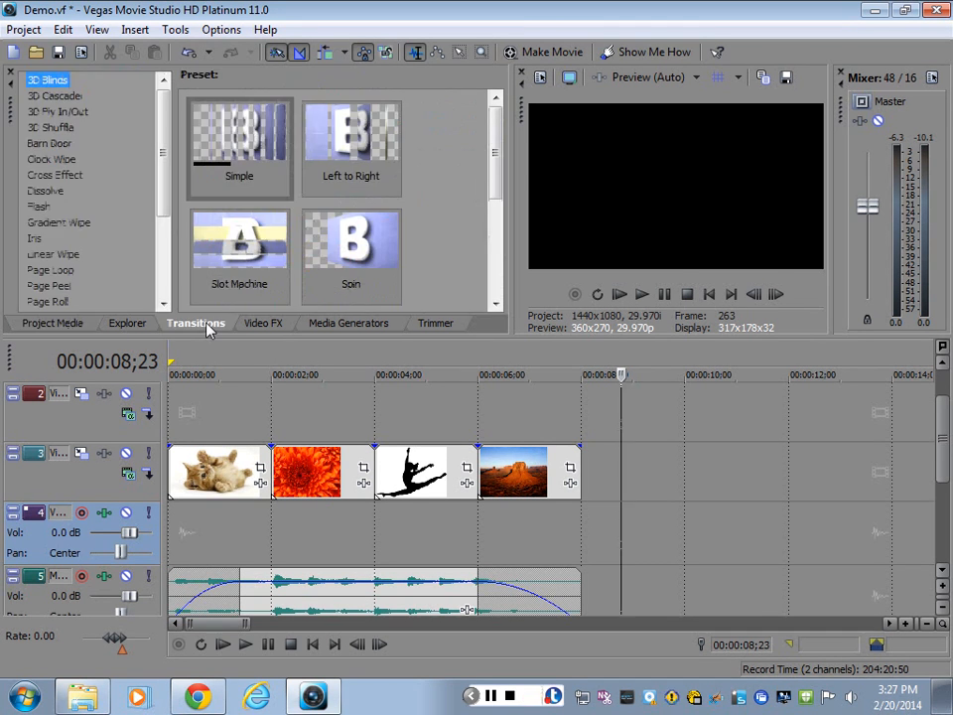
click(489, 697)
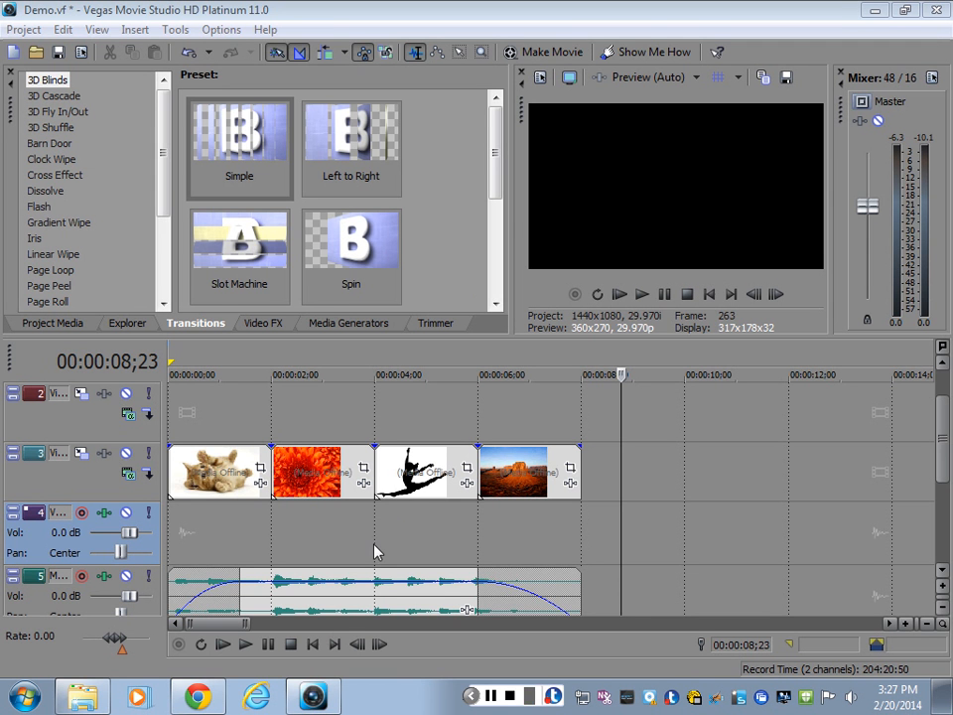
click(253, 149)
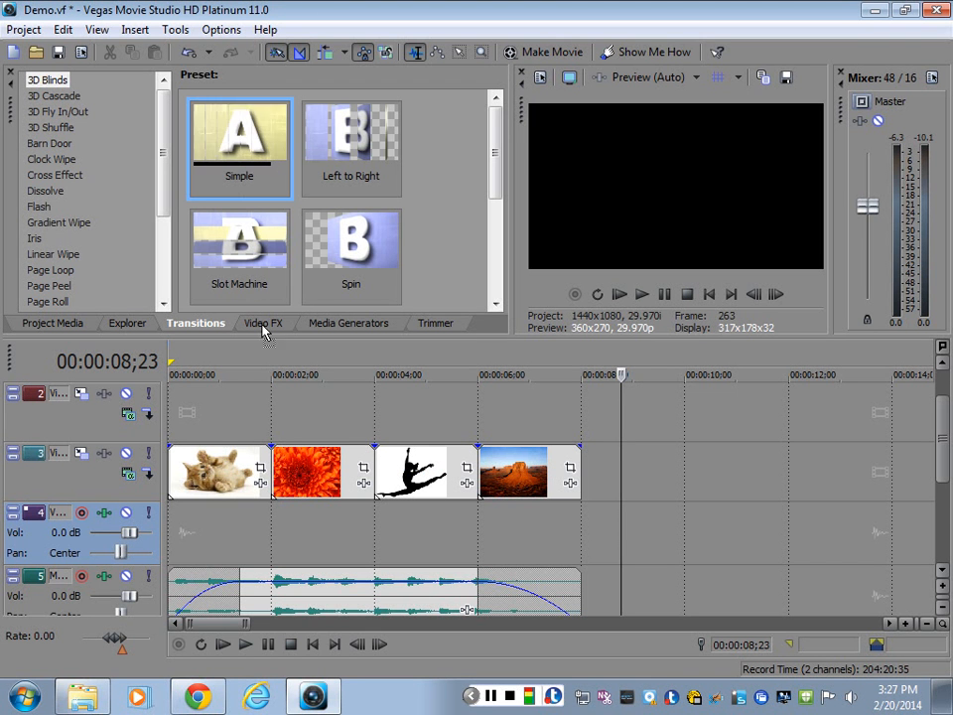
drag(263, 341, 275, 482)
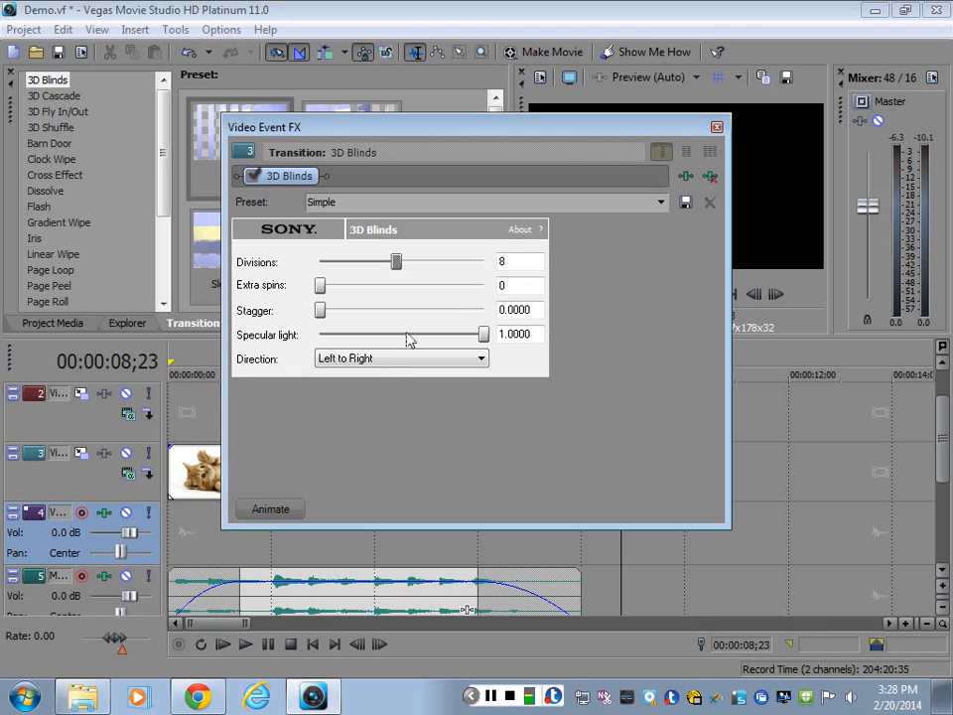
click(473, 361)
click(465, 356)
click(715, 127)
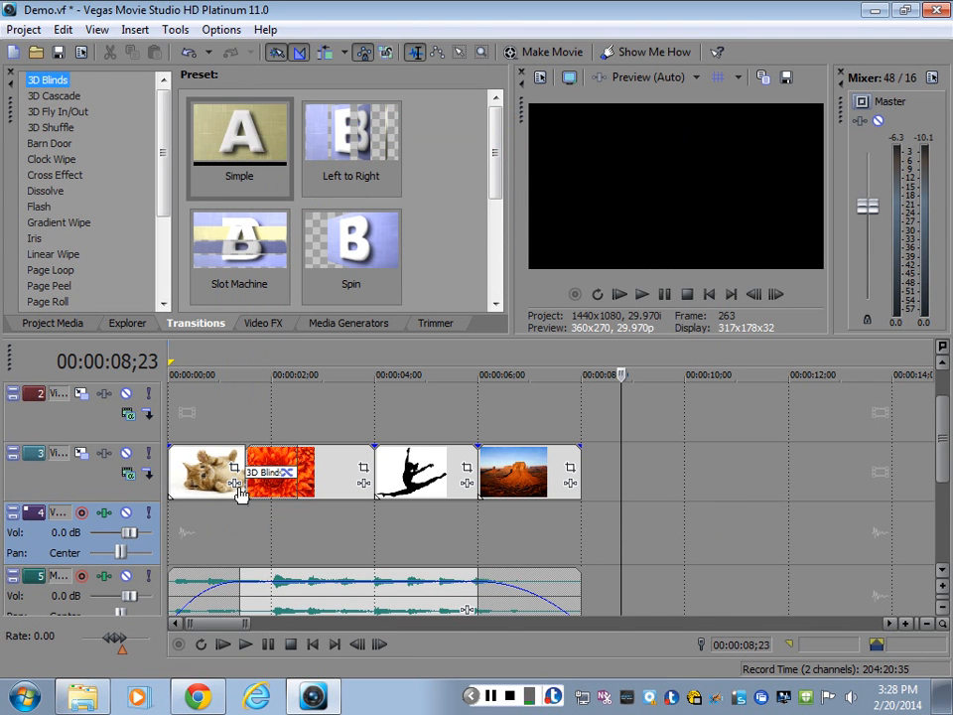
- Play the project from near its start to preview the transition between the cat and chrysanthemum pictures
click(179, 417)
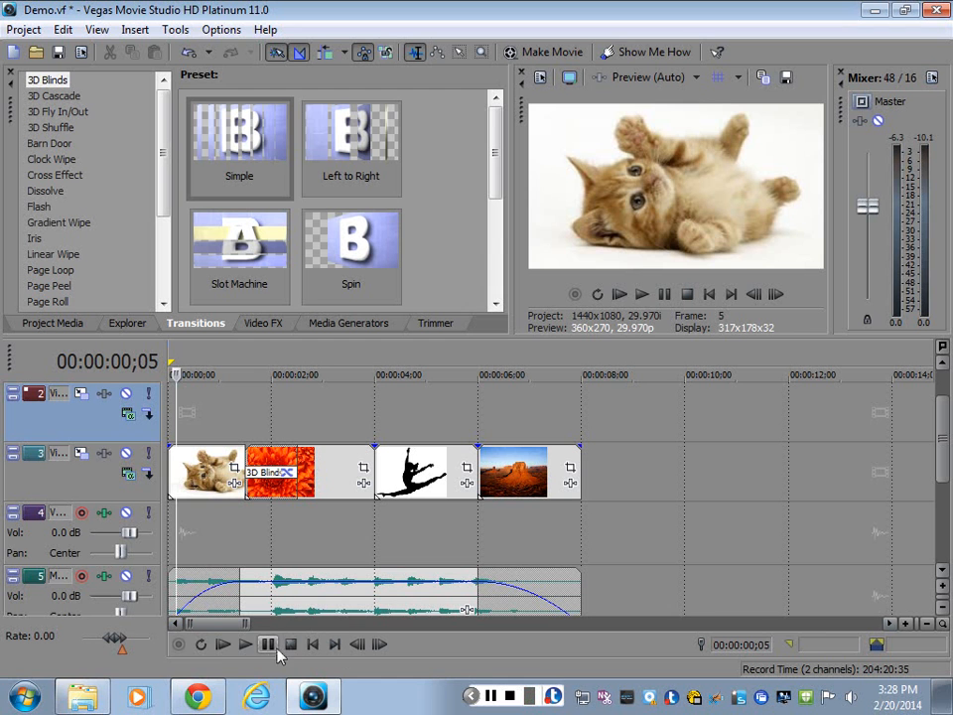
click(245, 643)
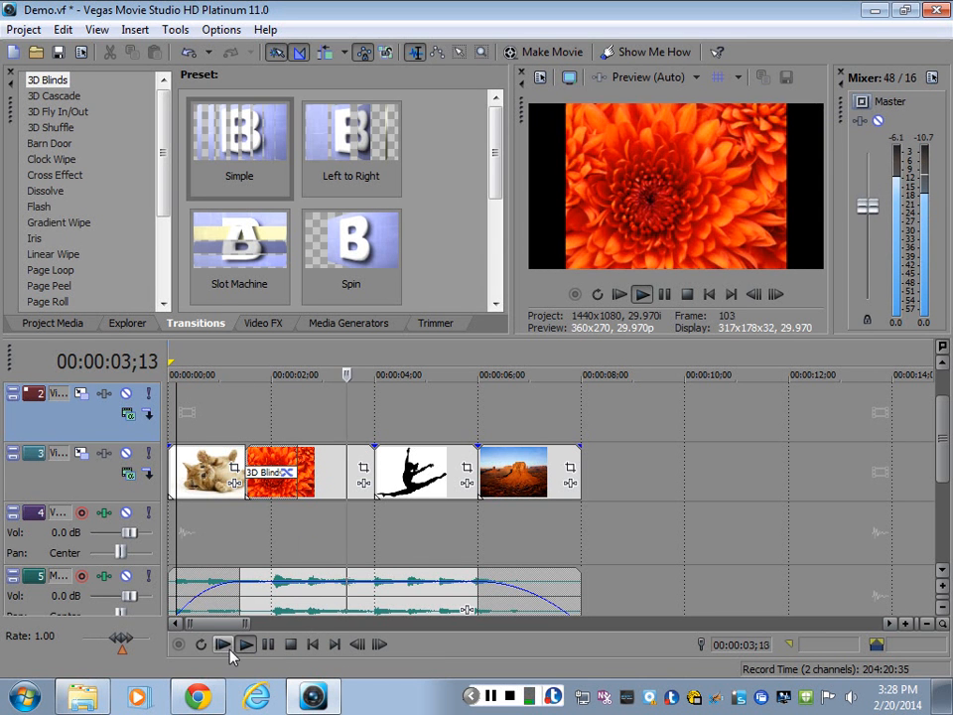
click(289, 646)
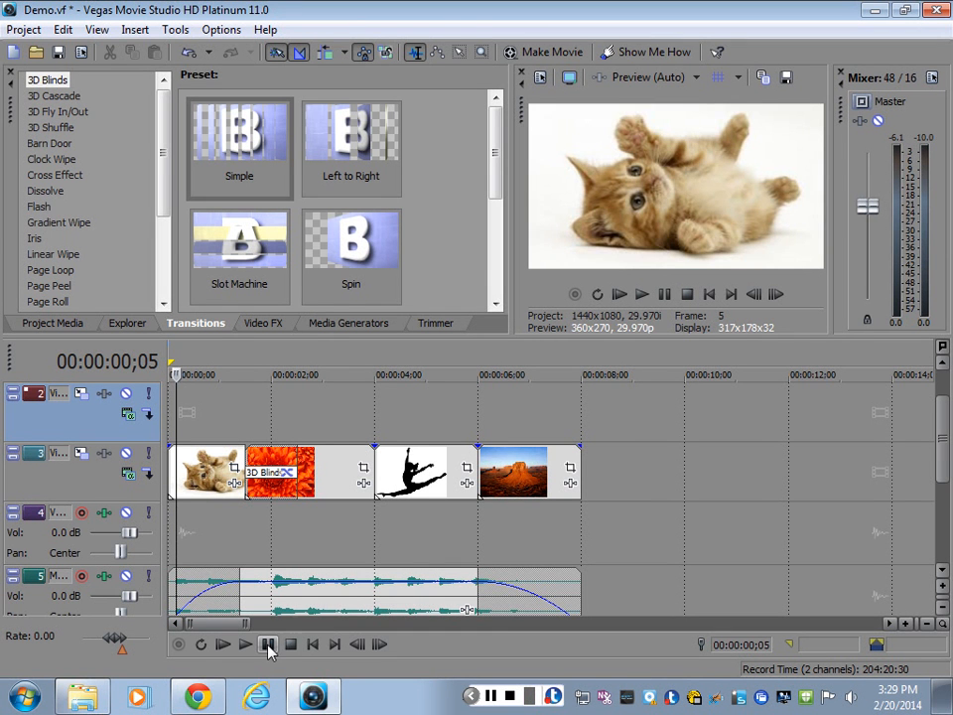
click(616, 430)
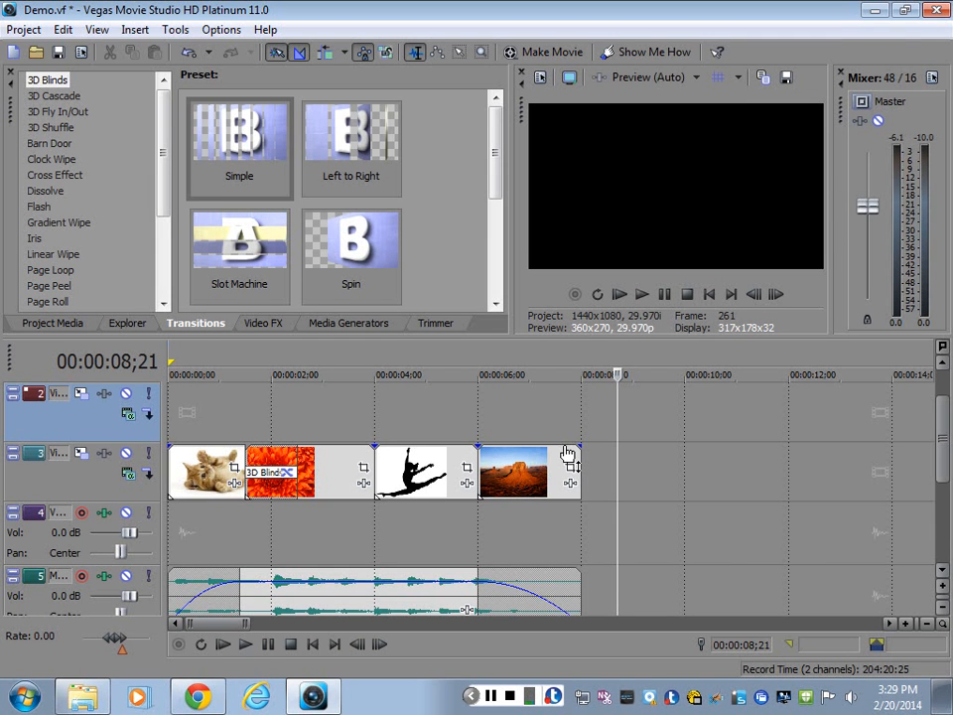
- Save the project, and save another copy as Demo.vf in the Demo Video folder of the Videos library
click(24, 29)
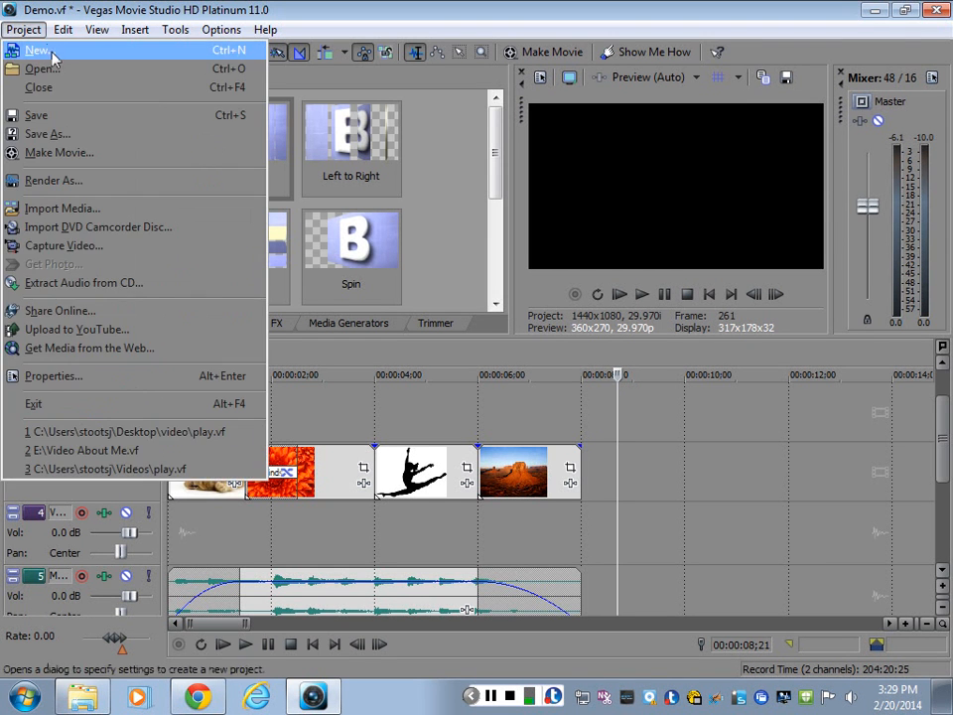
click(58, 116)
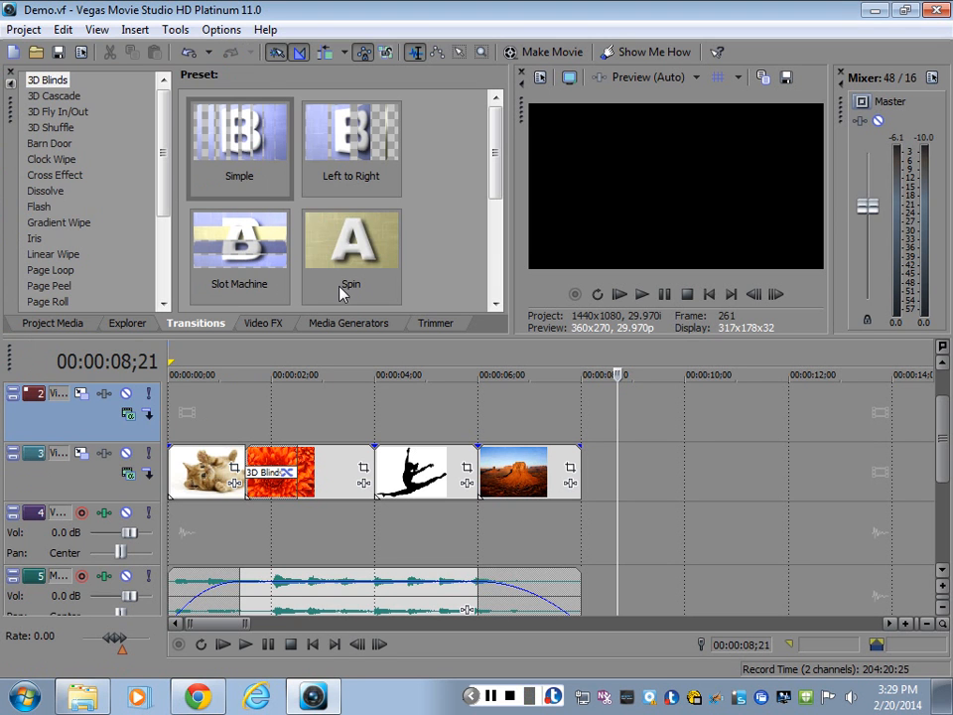
click(22, 28)
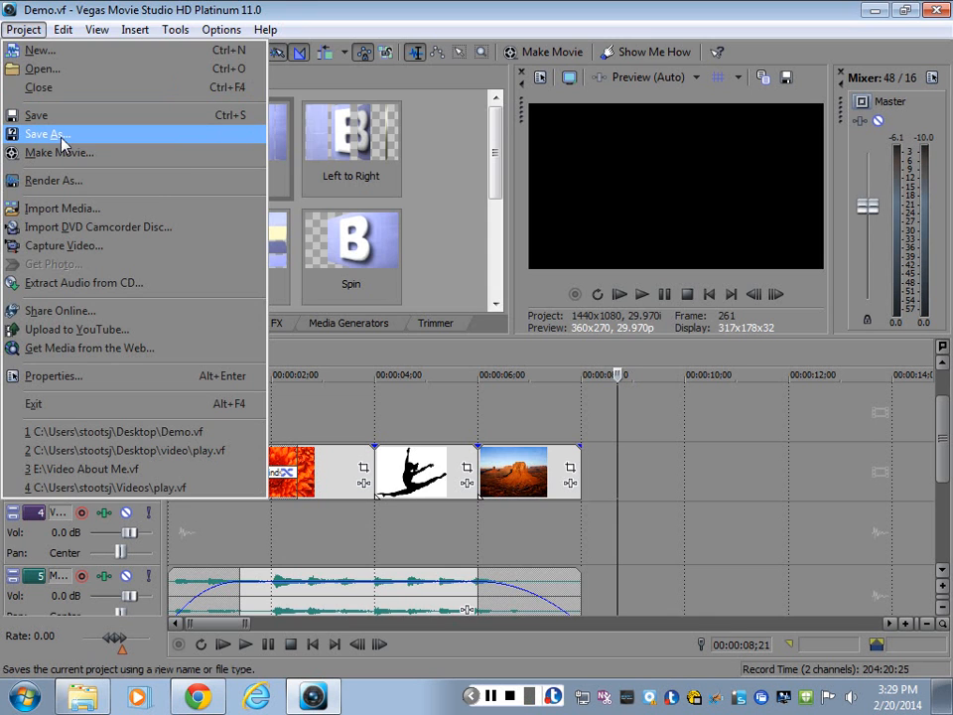
click(61, 140)
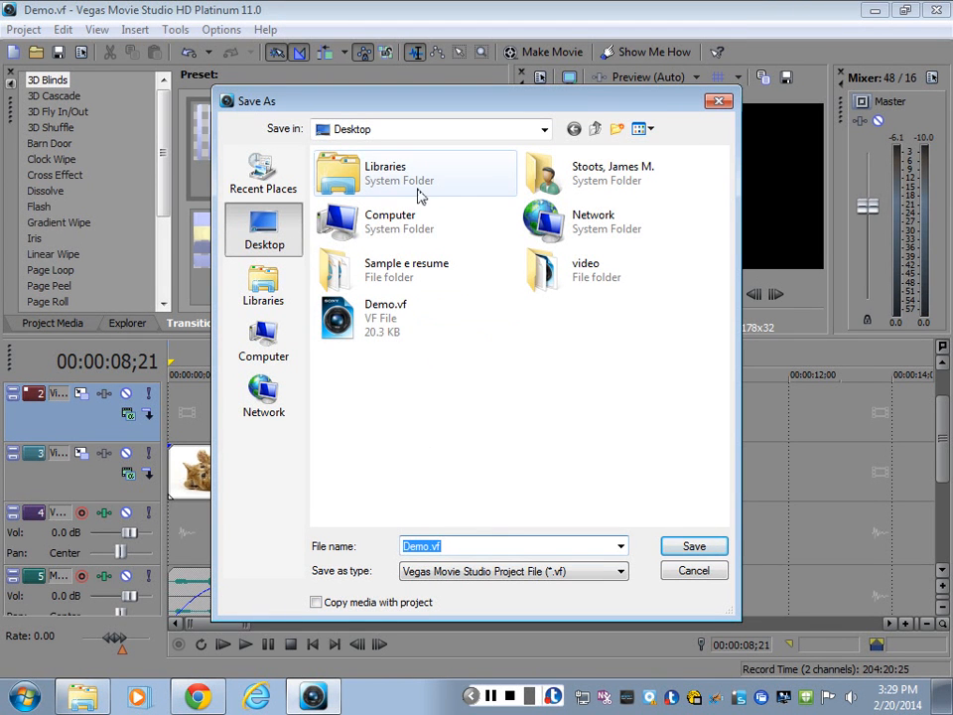
double_click(566, 177)
double_click(564, 178)
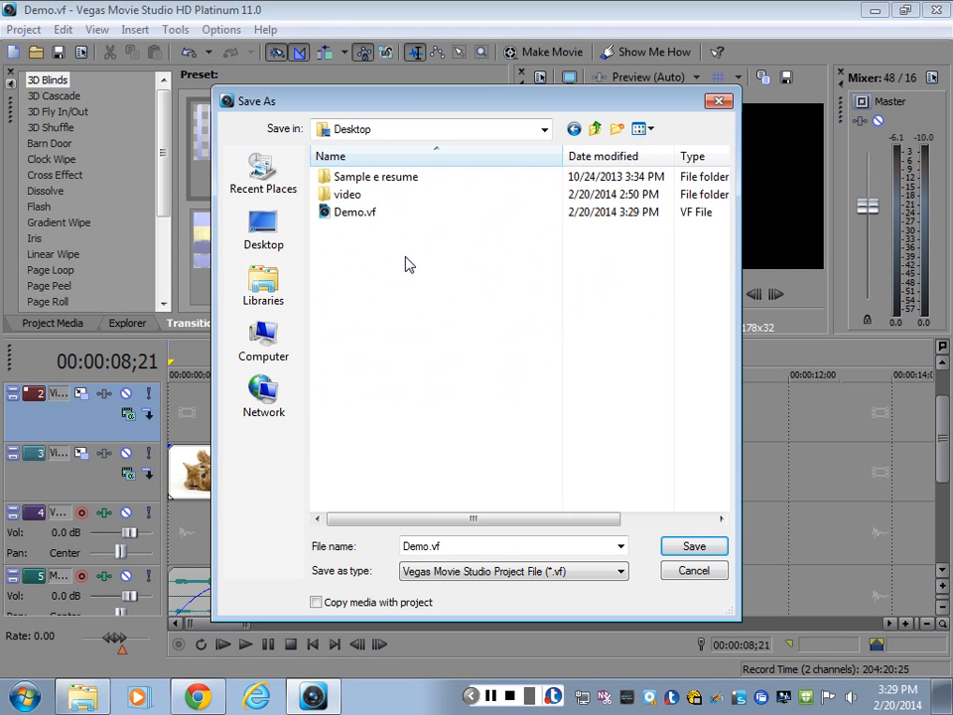
click(249, 283)
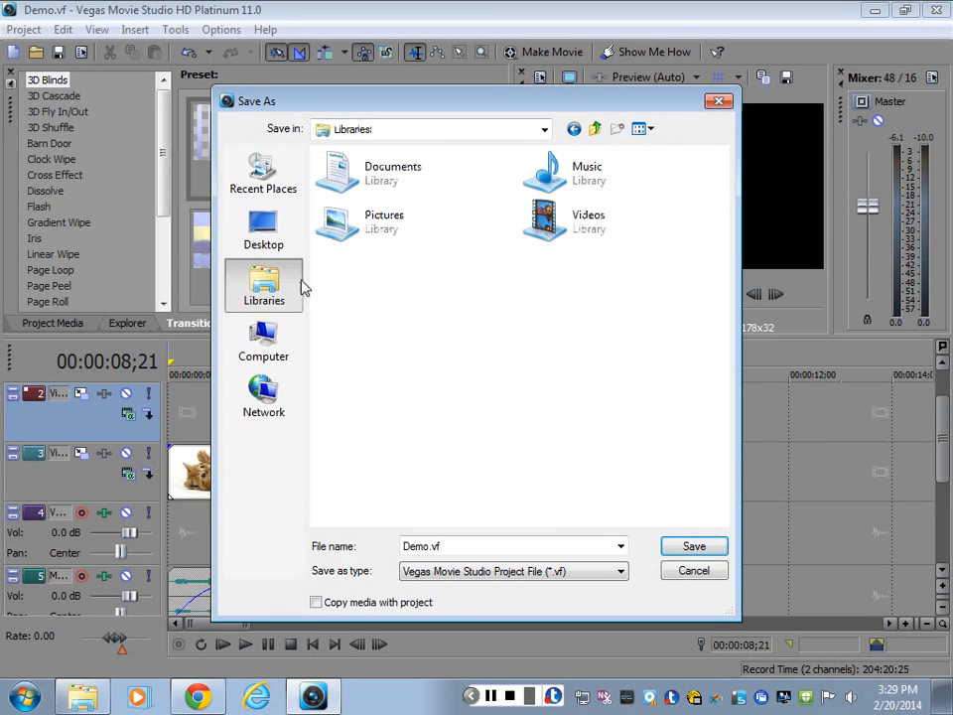
double_click(544, 221)
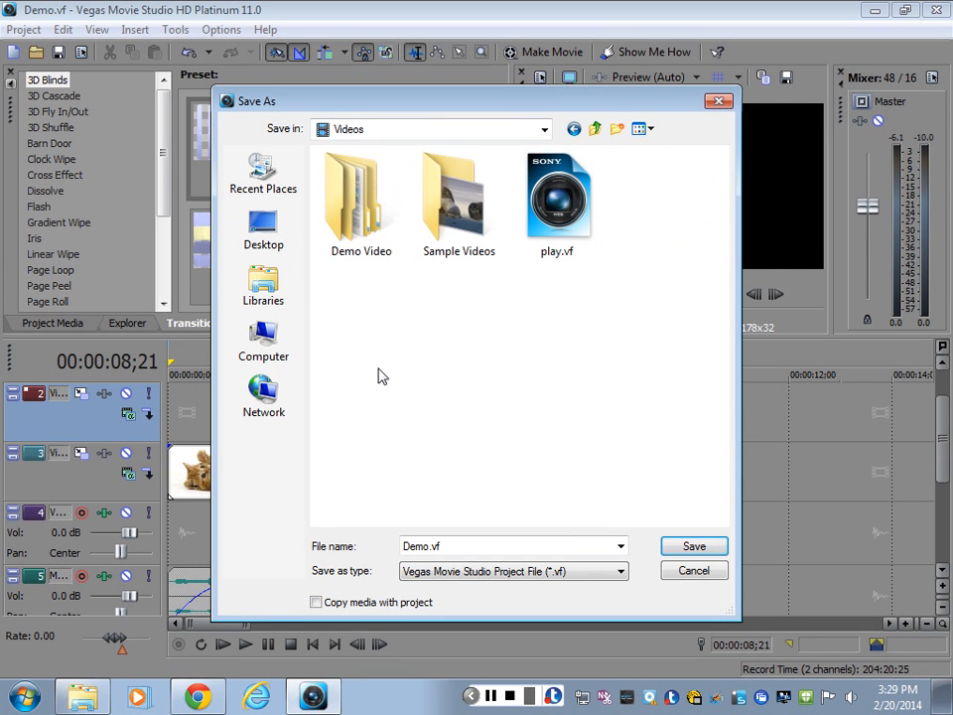
double_click(367, 233)
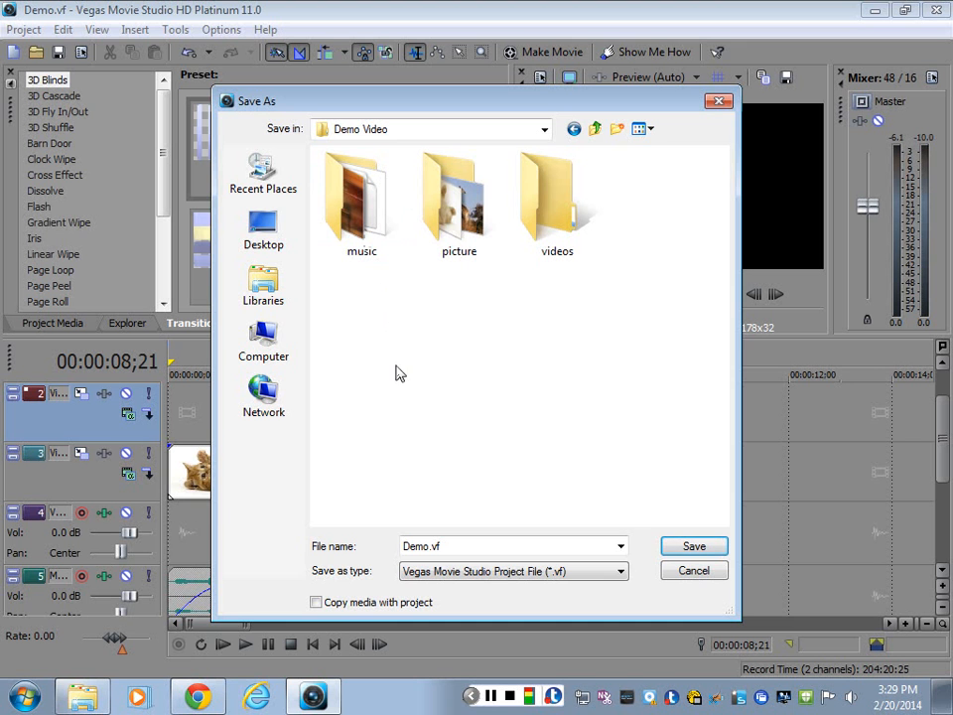
click(691, 549)
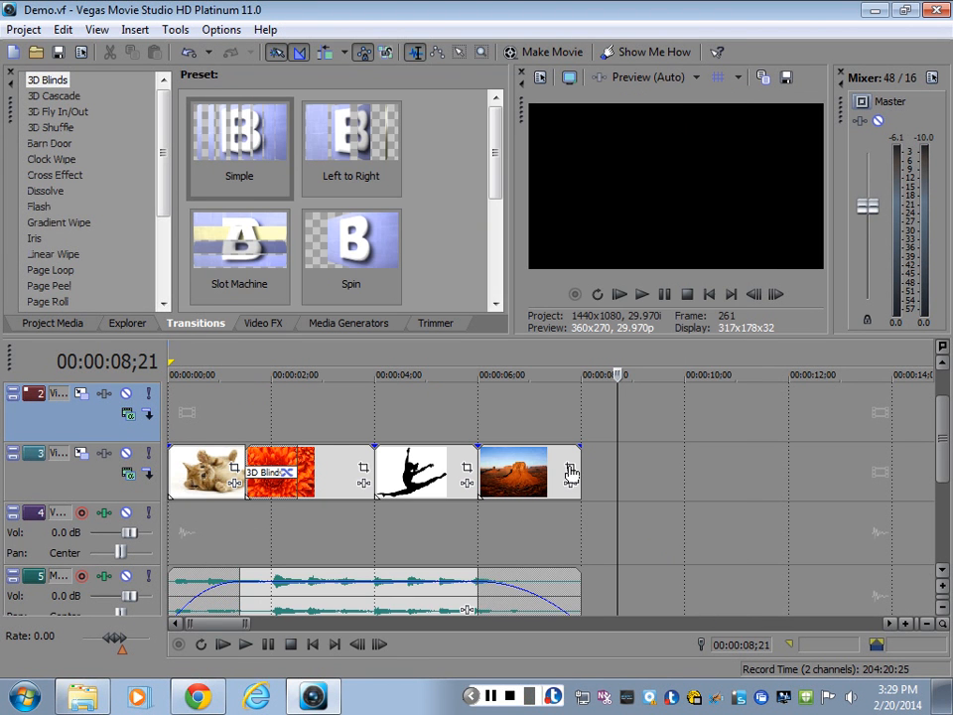
- Switch to Windows Explorer, check the Demo Video folder for the saved project file, and return to the project
click(107, 703)
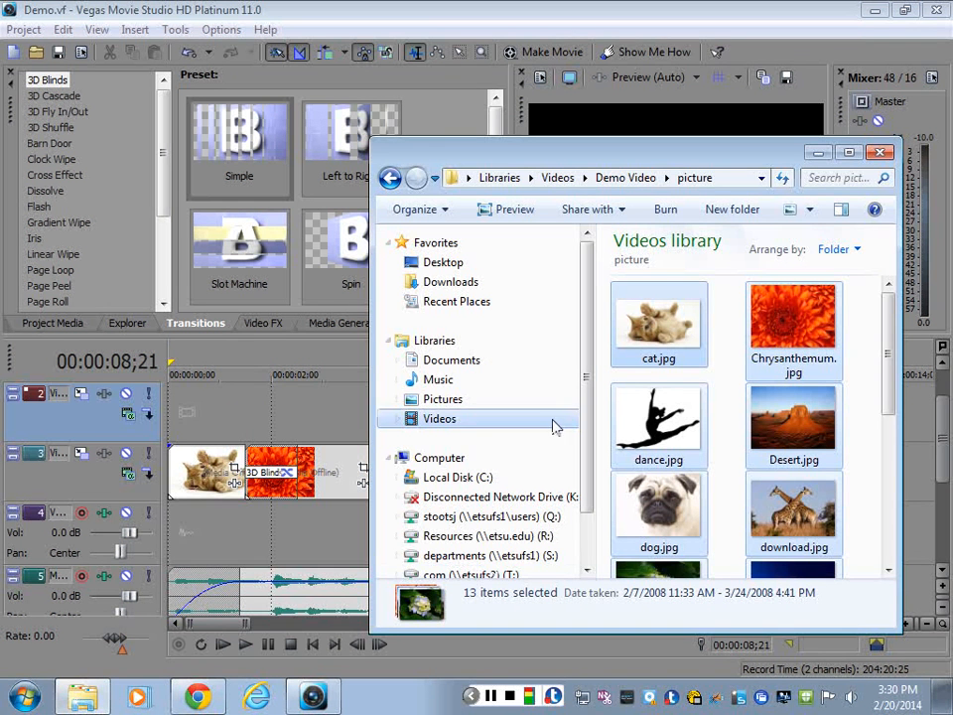
click(620, 178)
double_click(606, 164)
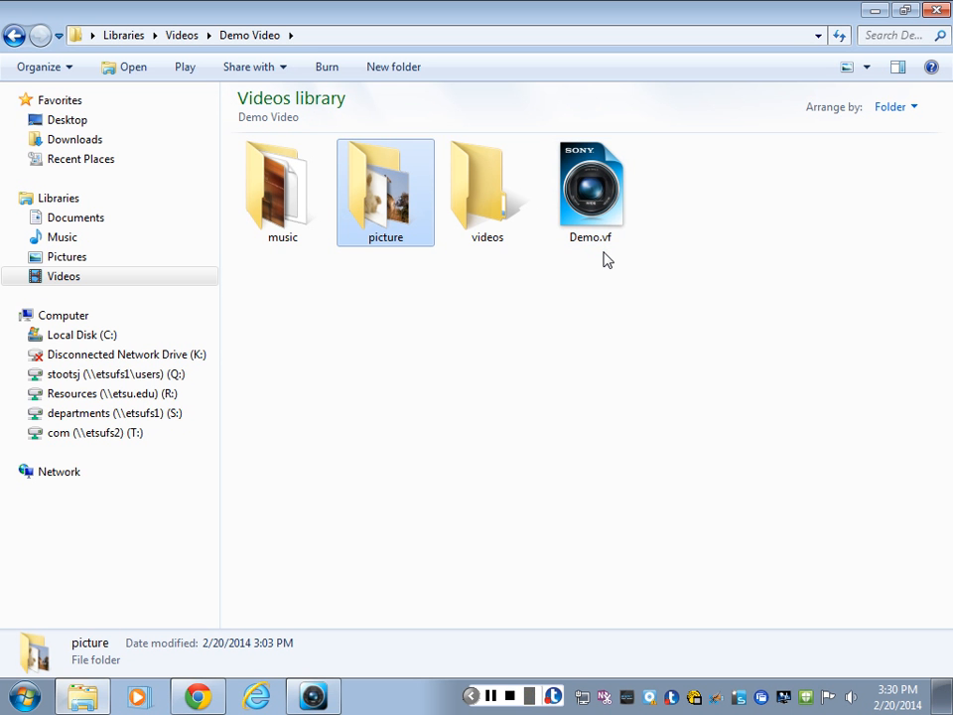
click(872, 11)
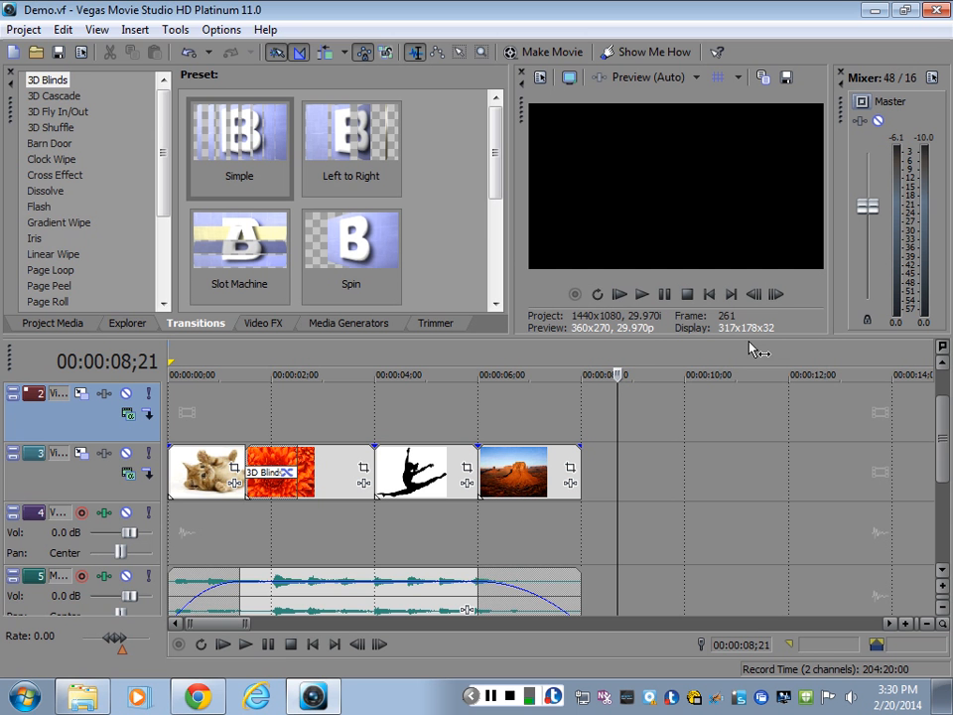
- Start making a movie saved to the hard drive, with Demo.wmv in the Demo Video folder as the output file
click(23, 30)
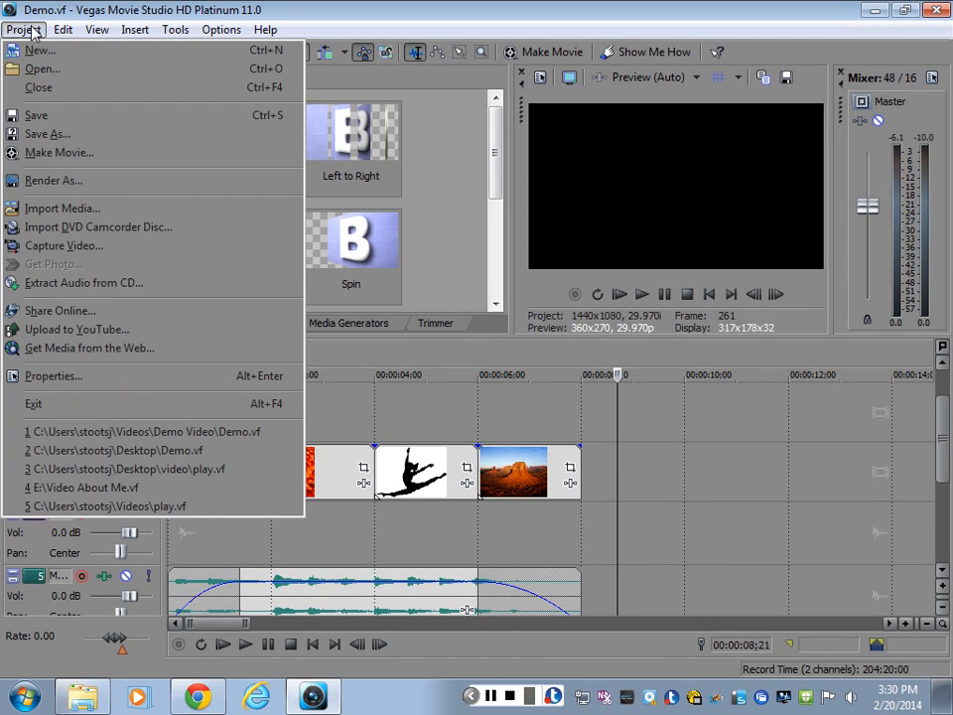
click(85, 155)
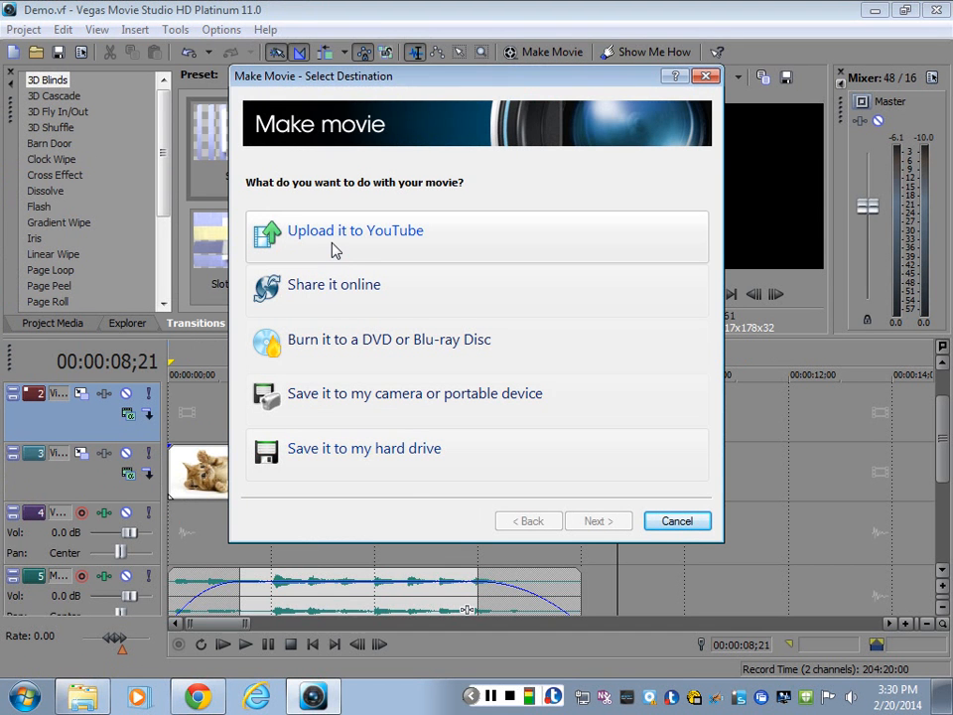
click(402, 452)
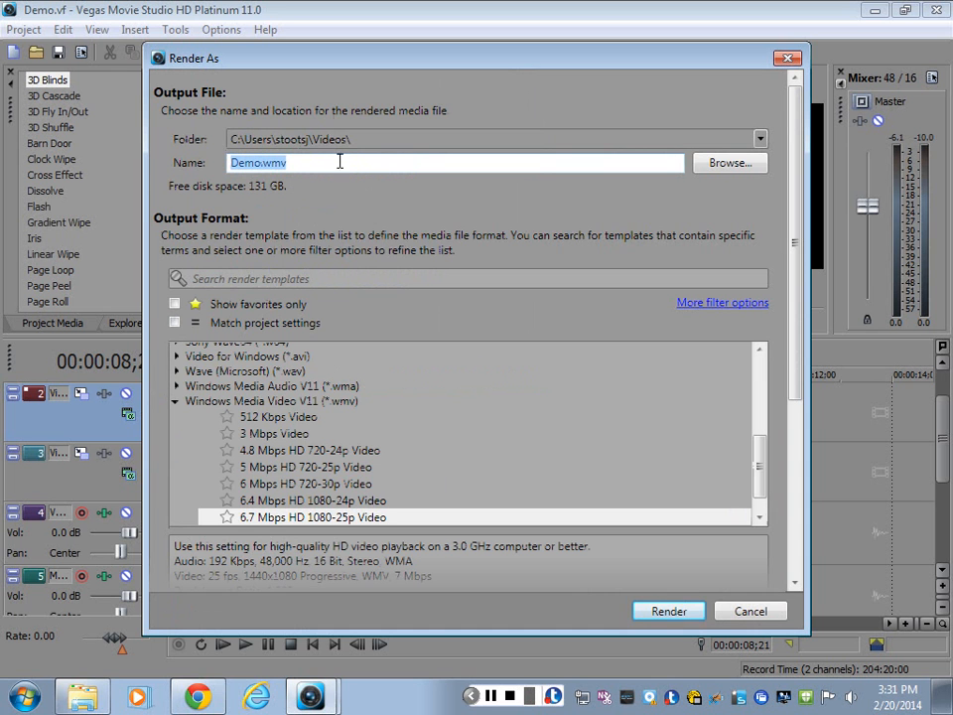
click(731, 164)
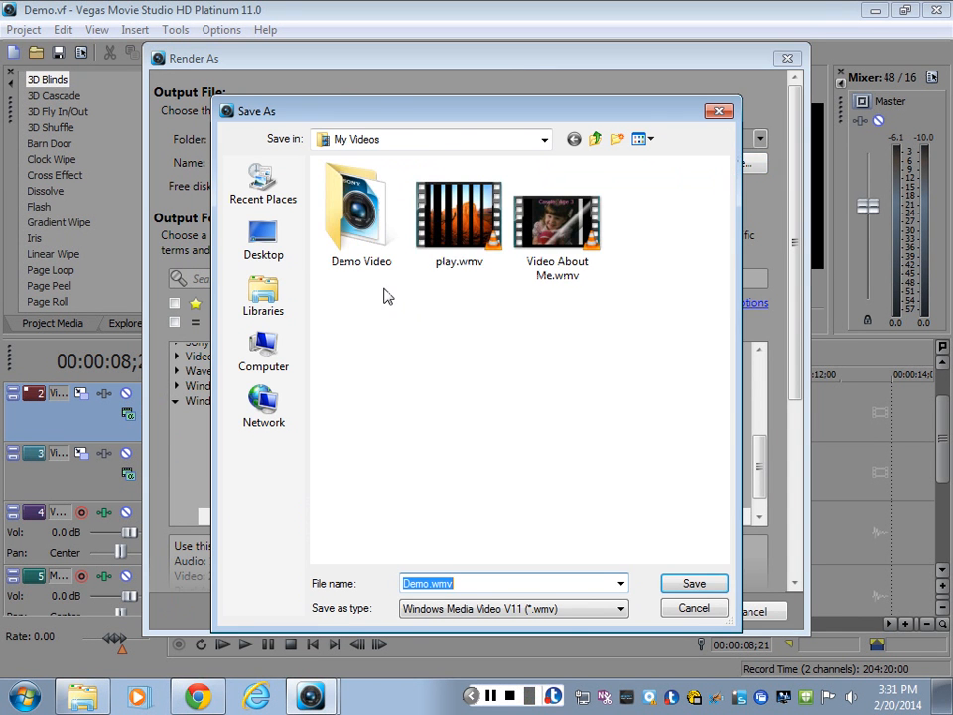
double_click(375, 206)
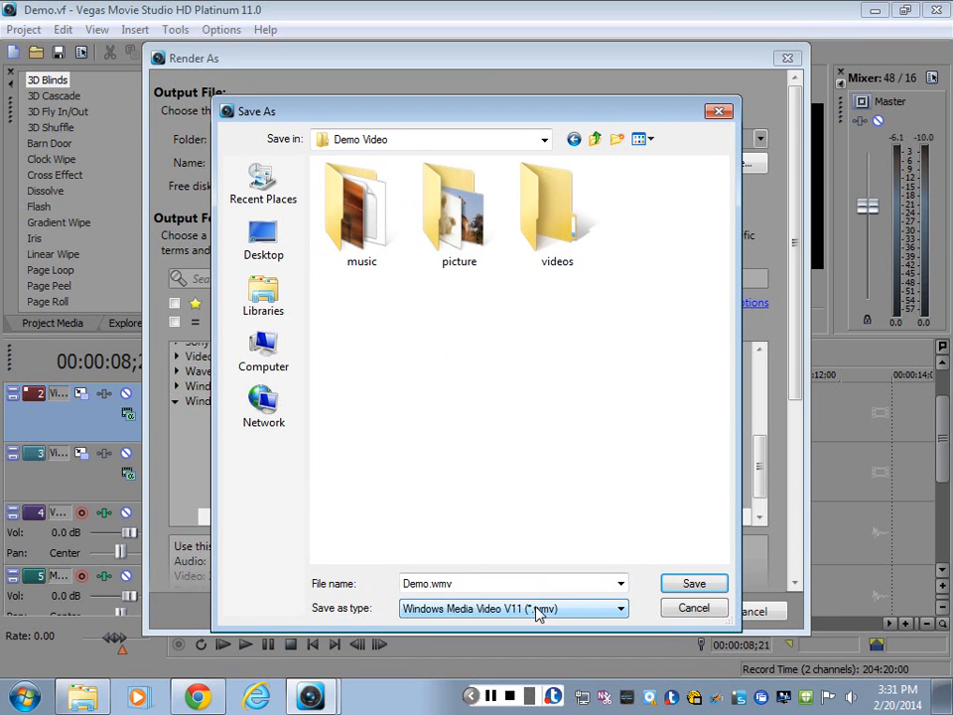
click(560, 583)
click(560, 583)
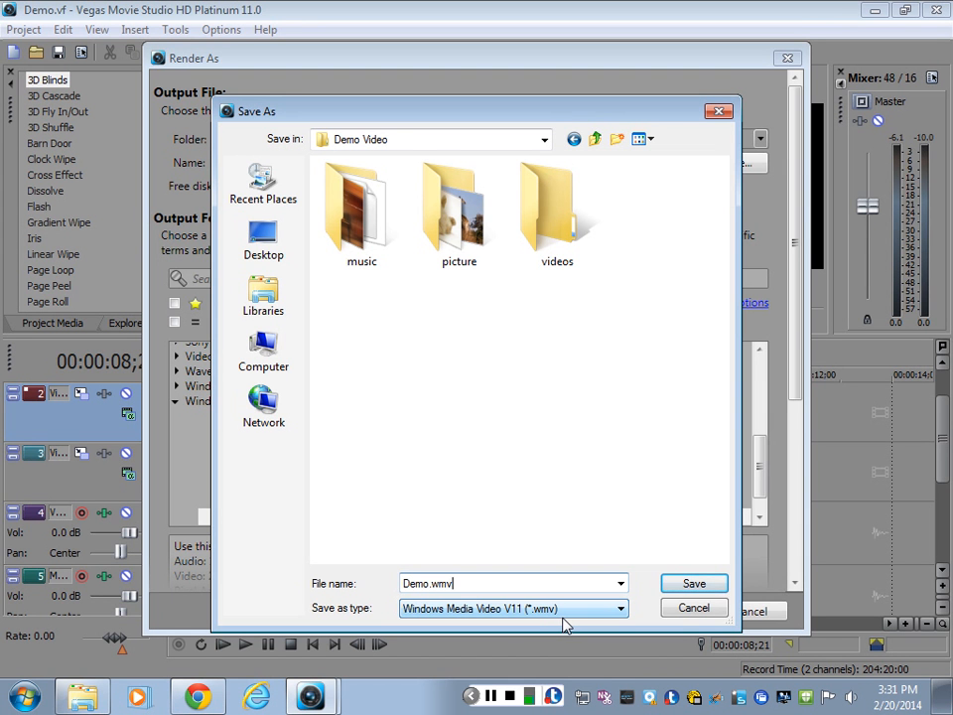
click(683, 583)
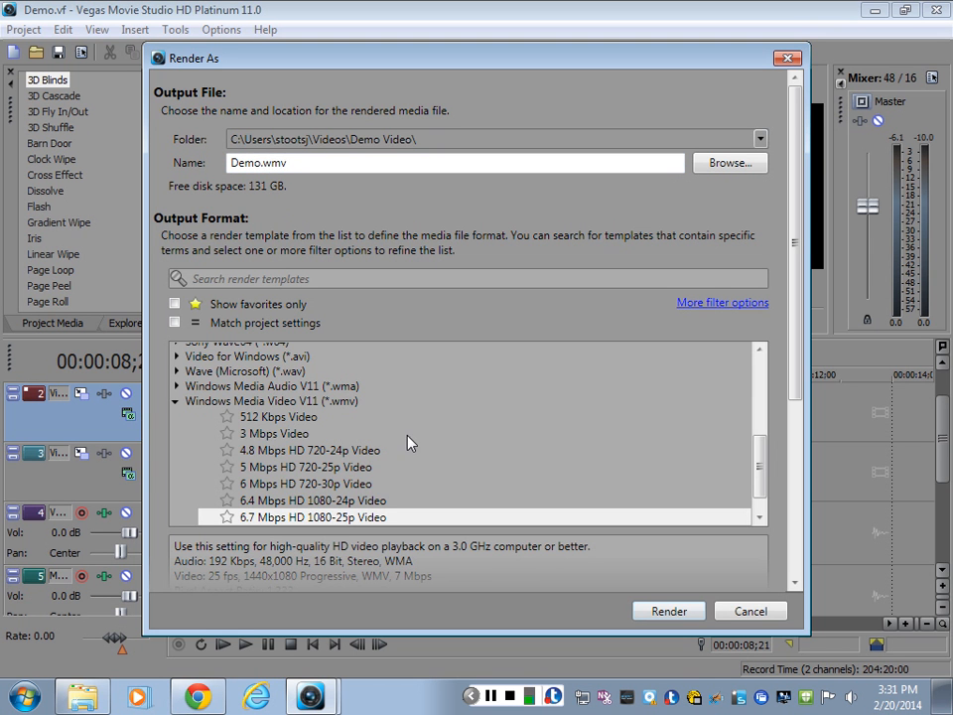
- Choose the Windows Media Video V11 template 8 Mbps HD 1080-30p Video and render the movie
mouse_move(759, 465)
mouse_down()
mouse_move(775, 387)
mouse_move(769, 466)
mouse_up()
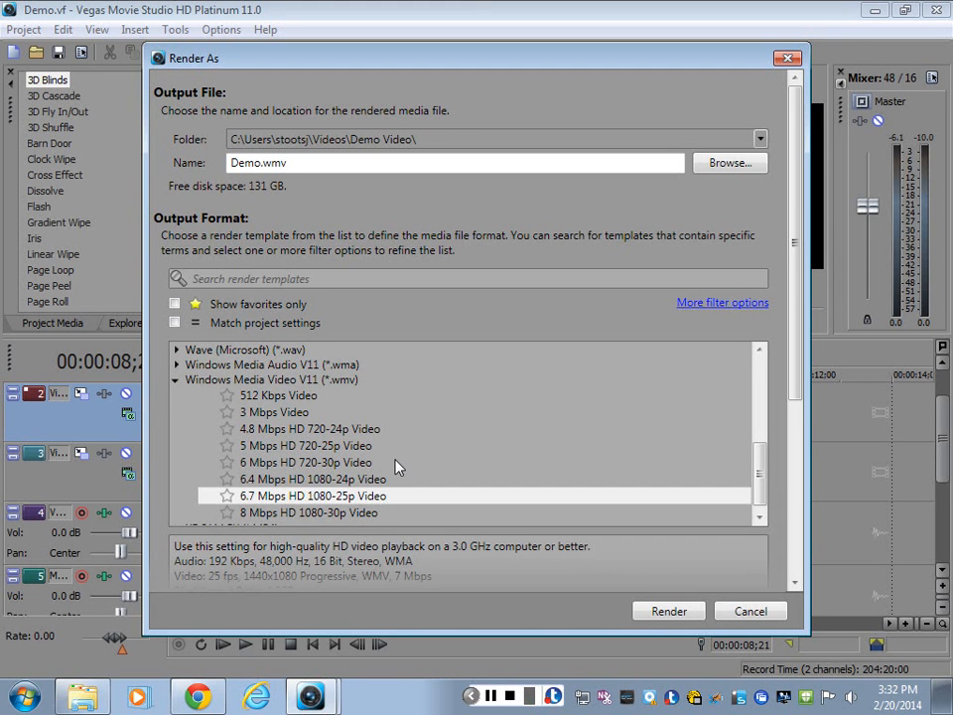
click(306, 513)
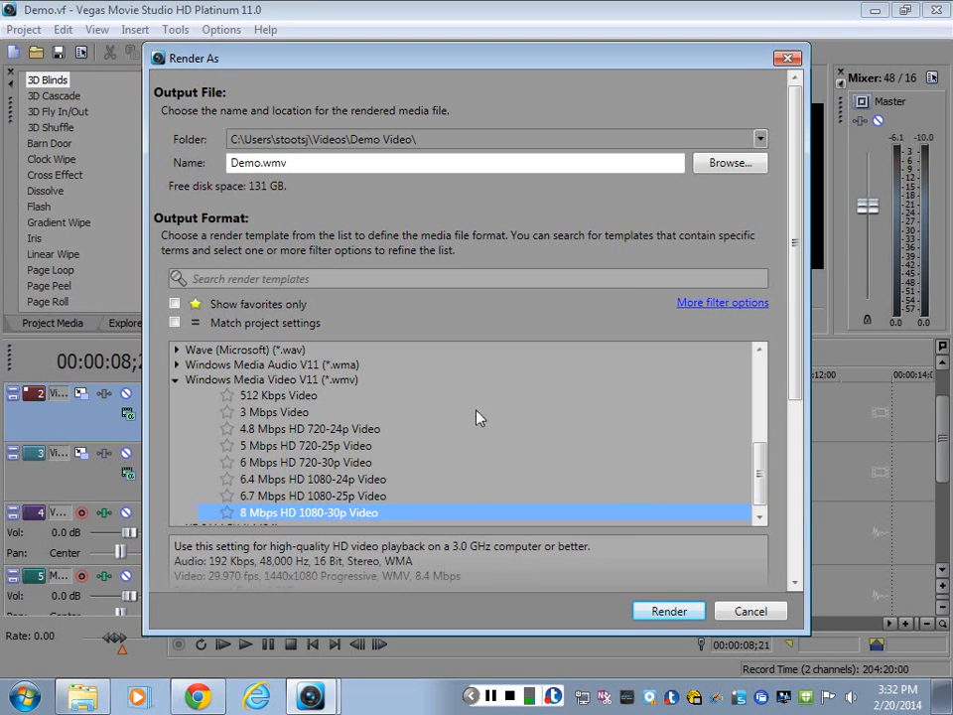
drag(764, 454, 749, 467)
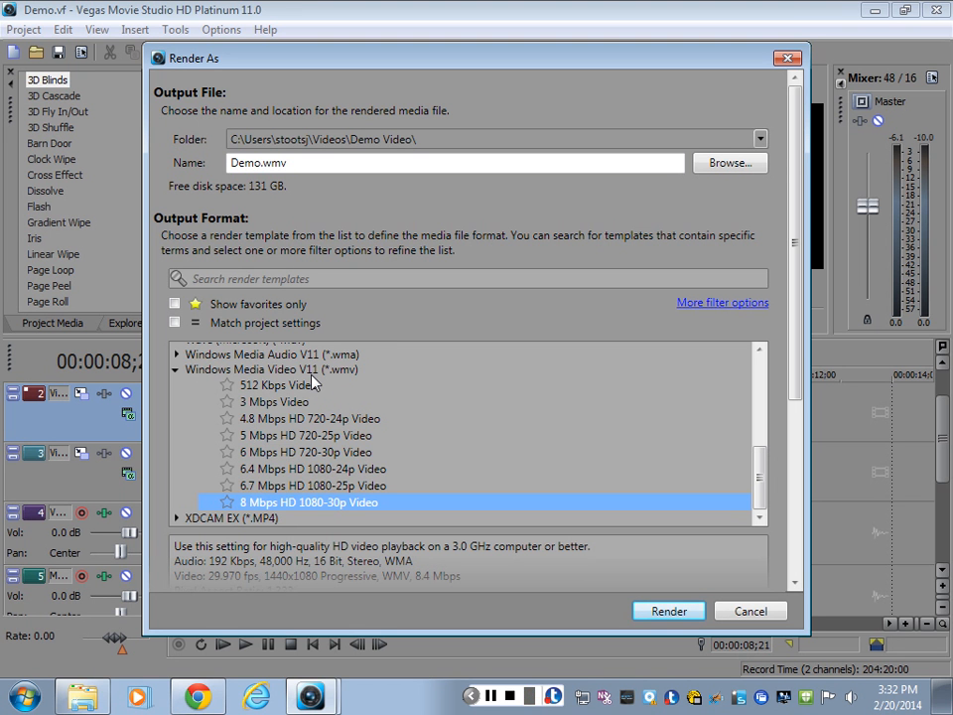
scroll(313, 383, up, 1)
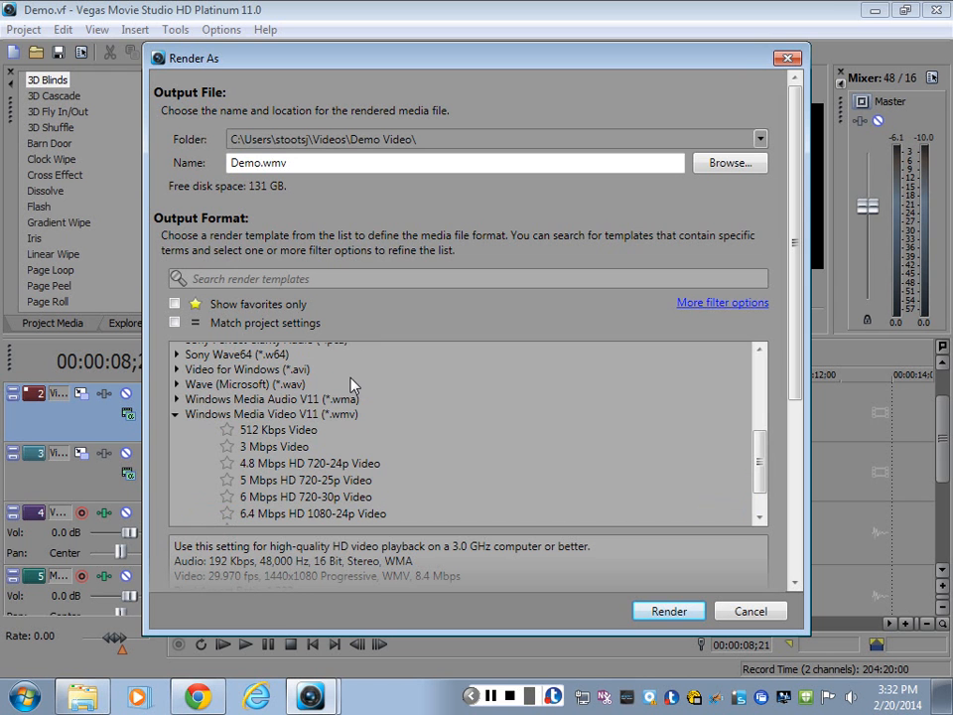
scroll(377, 387, down, 1)
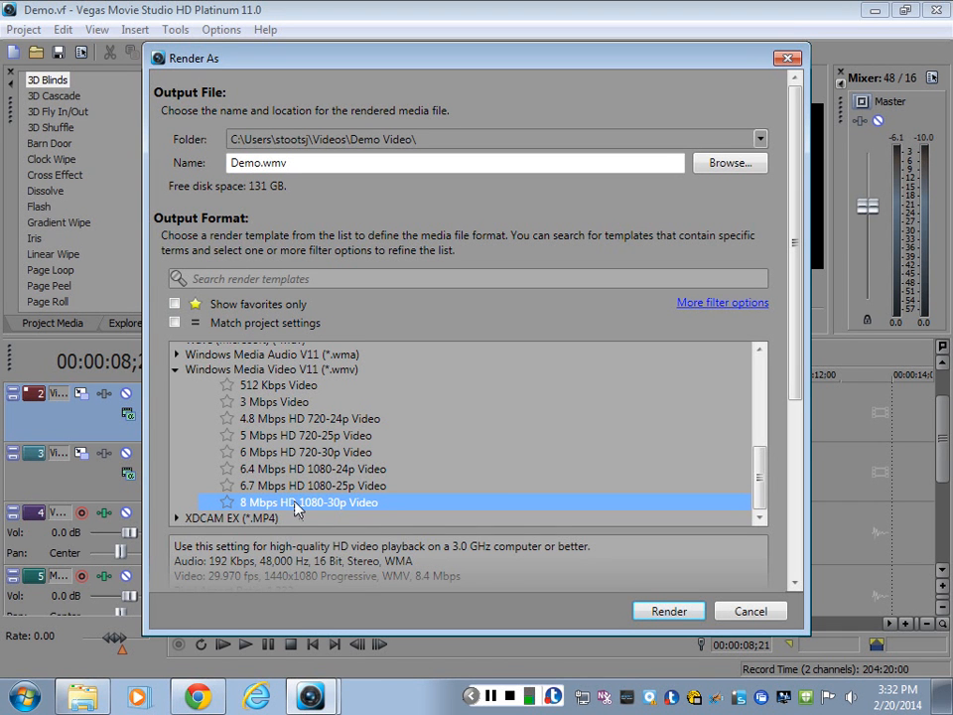
click(665, 611)
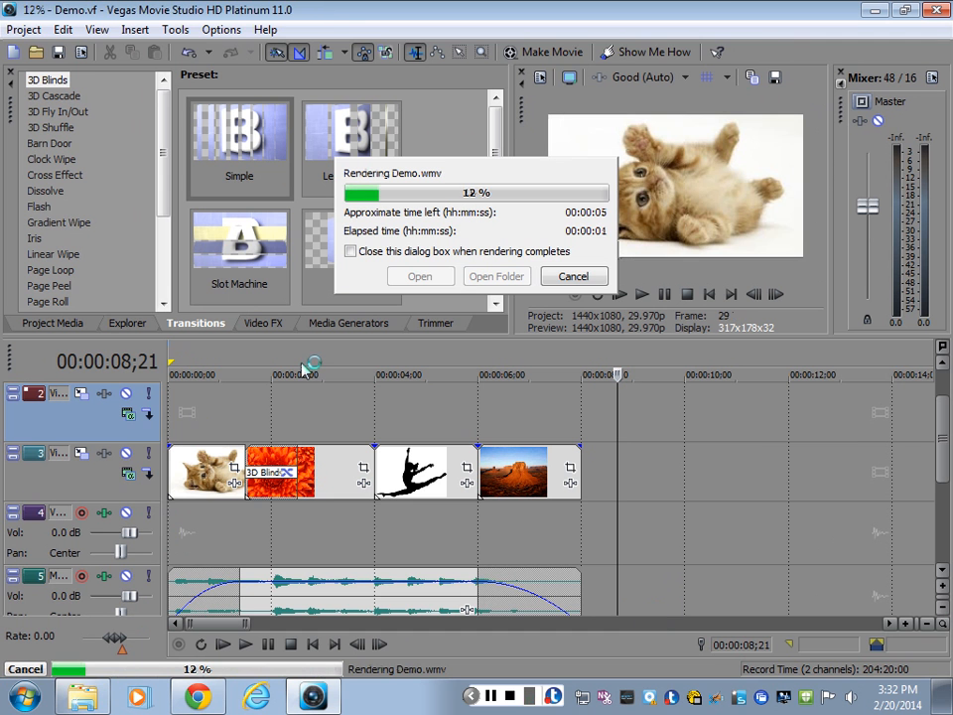
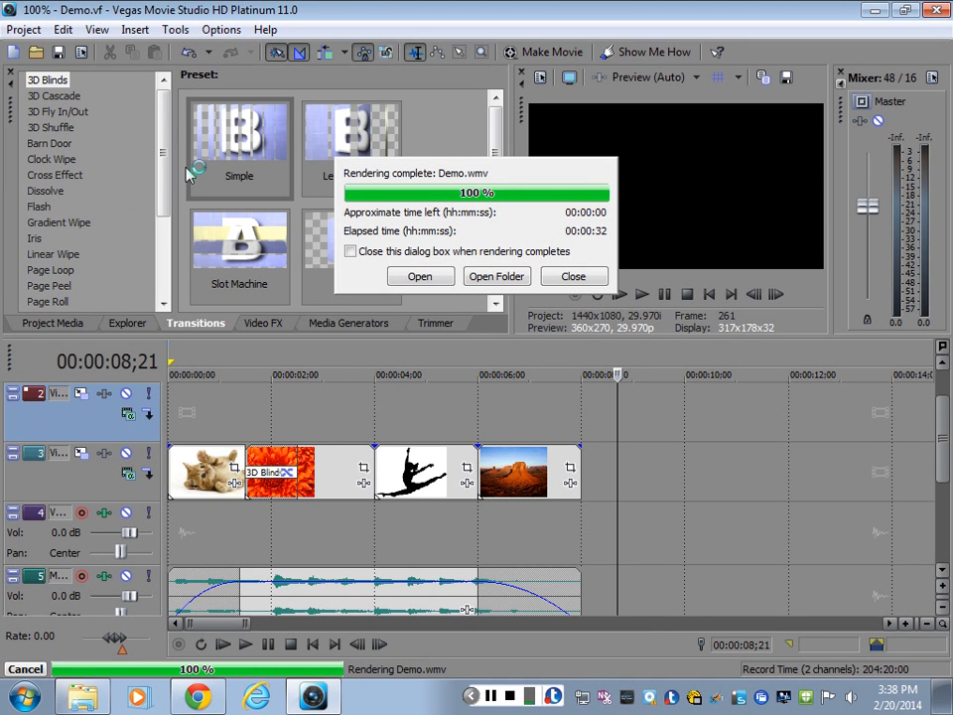
- Close the completed render dialog and exit Vegas Movie Studio
click(572, 277)
click(933, 9)
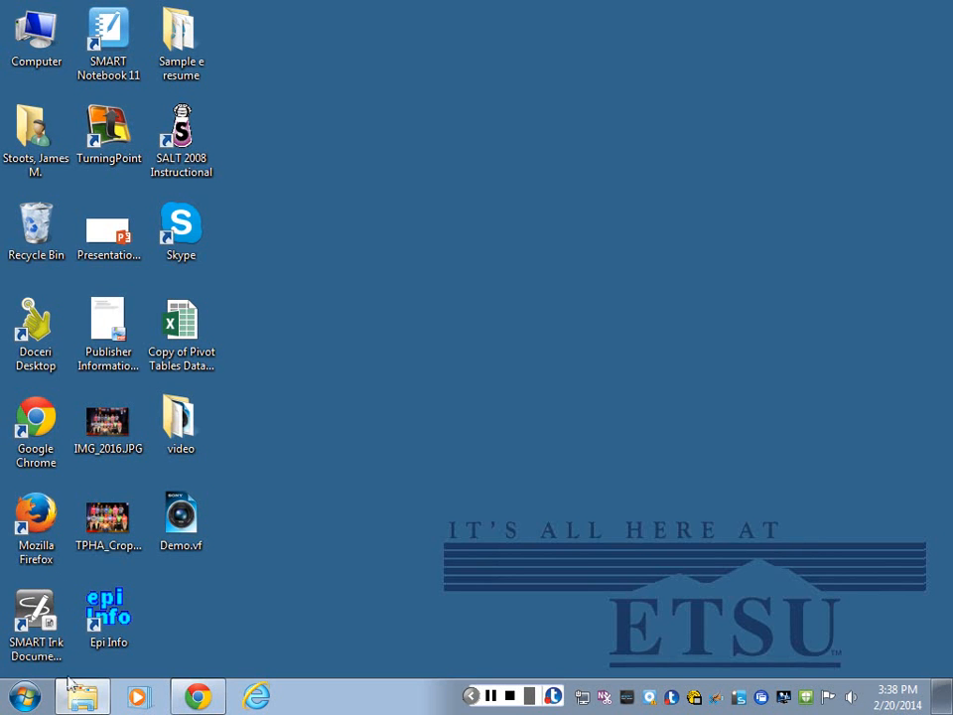